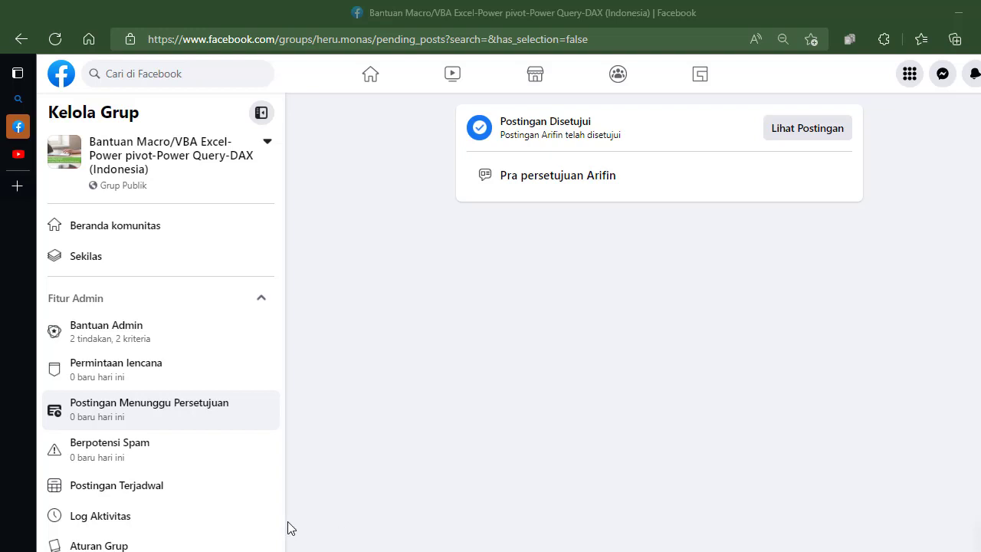
# Step: Open the Excel group's main discussion page by removing the pending-posts part from its web address
pyautogui.click(155, 159)
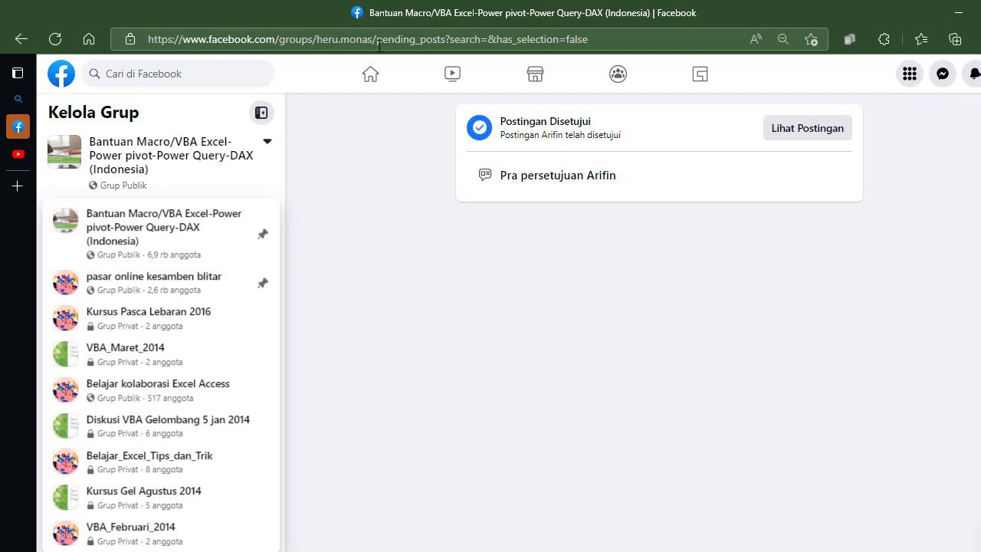
pyautogui.moveTo(378, 46); pyautogui.dragTo(602, 48)
pyautogui.press('BackSpace')
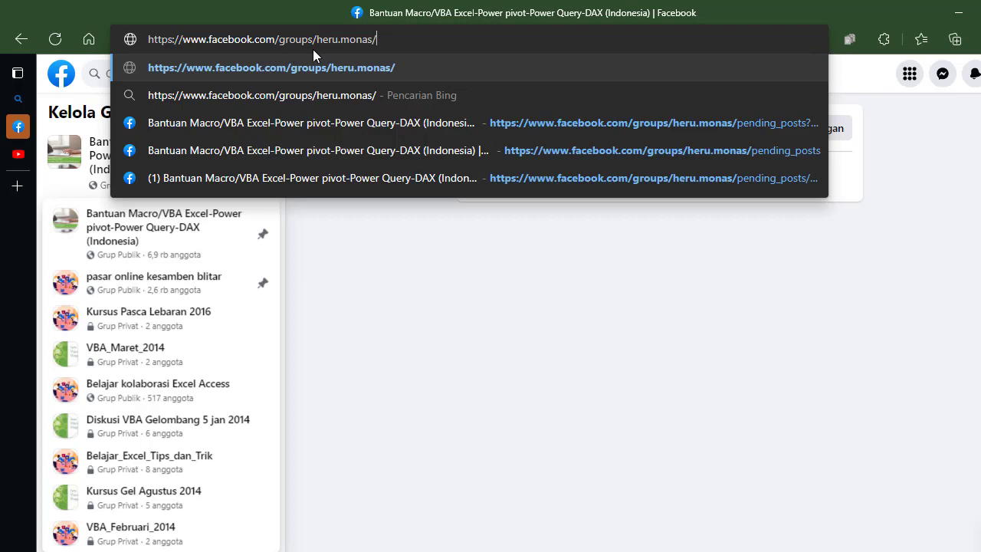
pyautogui.press('Return')
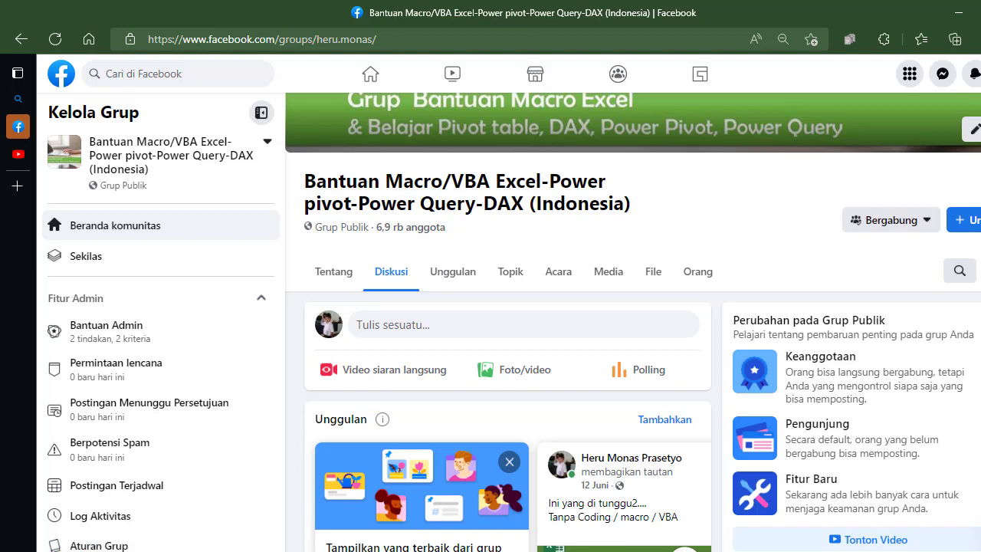
# Step: Find the group post with the attachment rekap barang per kategori (unsolved).xlsx and expand its full question text
pyautogui.scroll(-3, 633, 322)
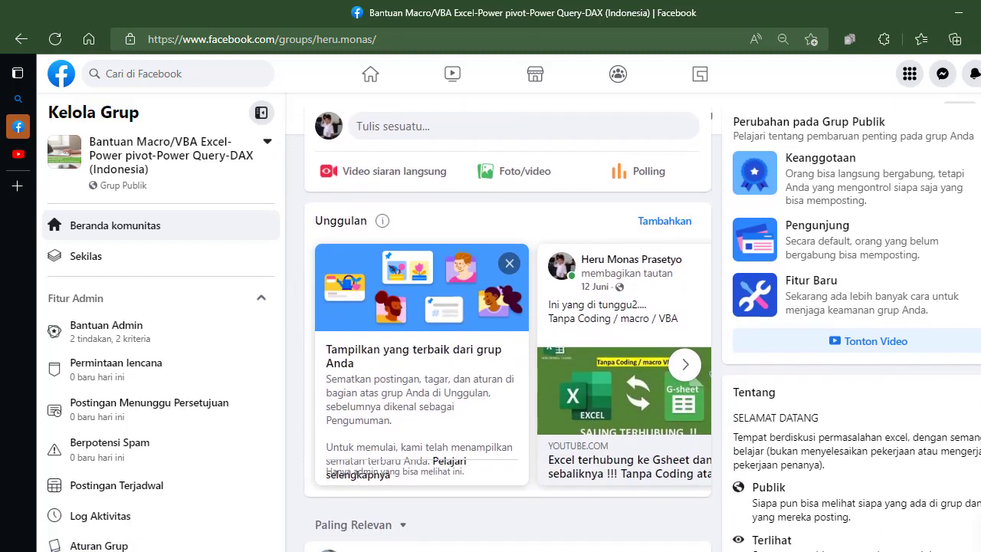
pyautogui.scroll(-5, 506, 345)
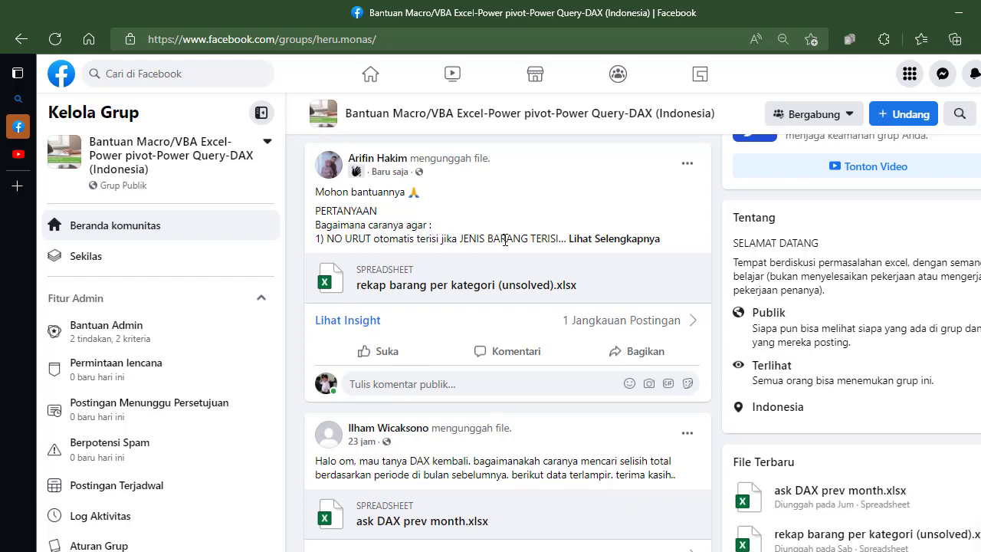
pyautogui.click(597, 244)
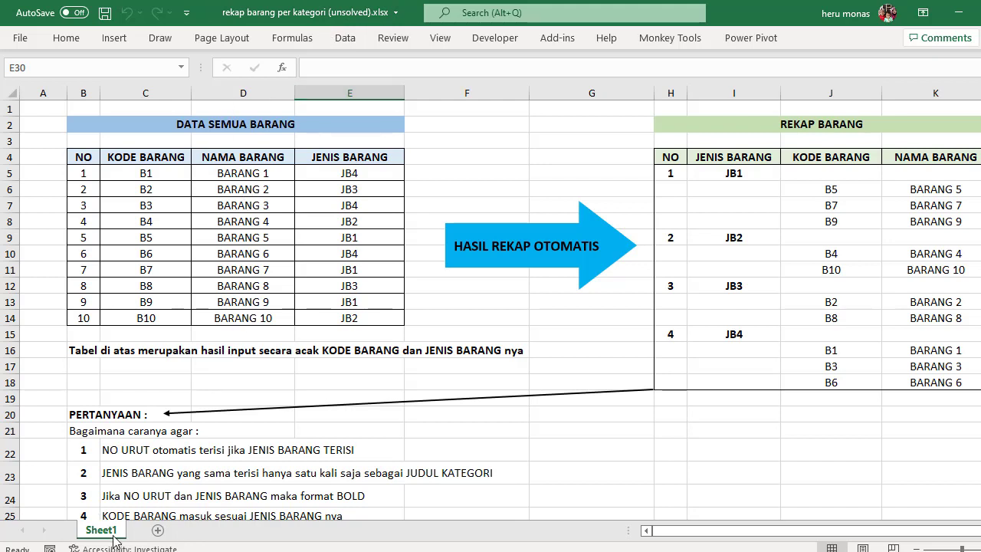
# Step: In the workbook rekap barang per kategori (unsolved).xlsx, examine the headers of the DATA SEMUA BARANG table and the HASIL REKAP OTOMATIS arrow
pyautogui.click(261, 125)
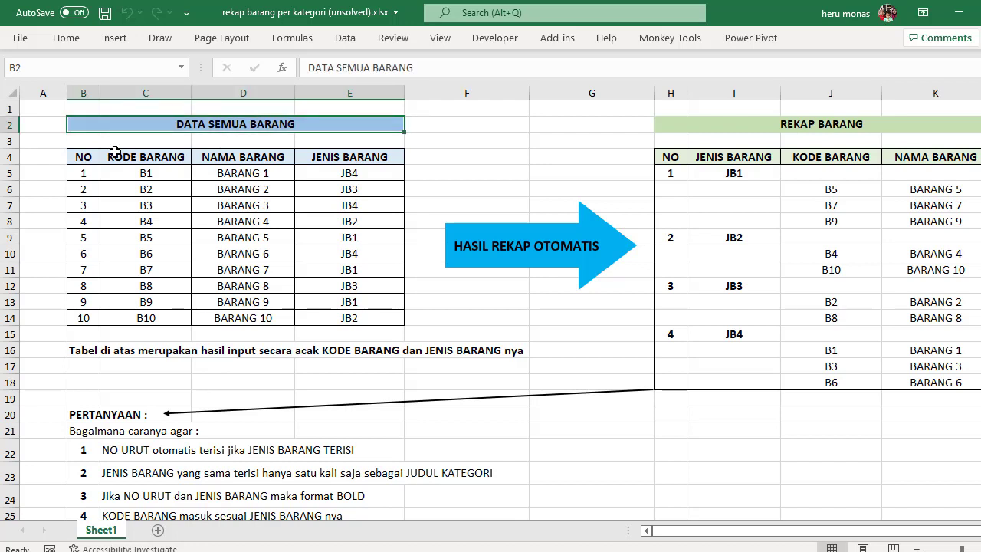
pyautogui.click(89, 156)
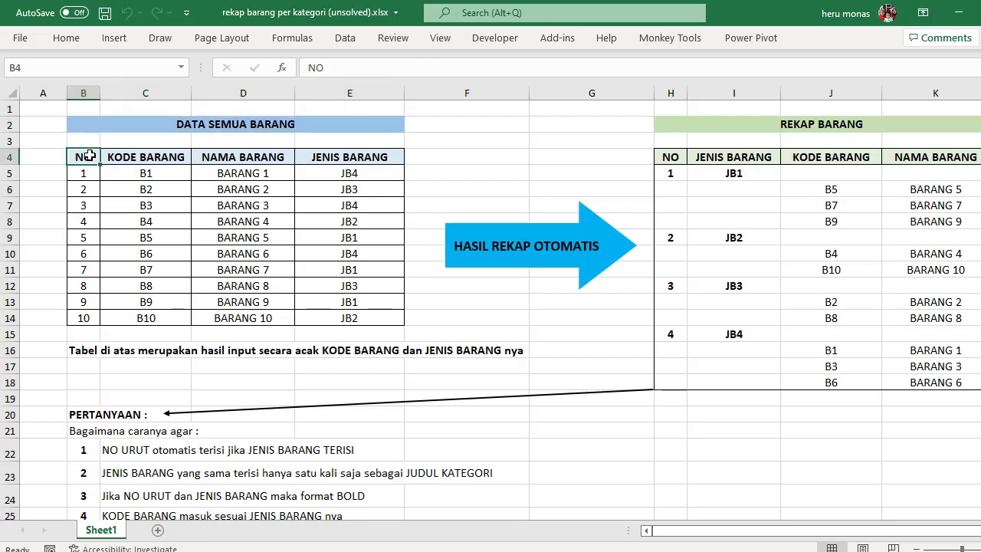
pyautogui.click(140, 157)
pyautogui.click(222, 161)
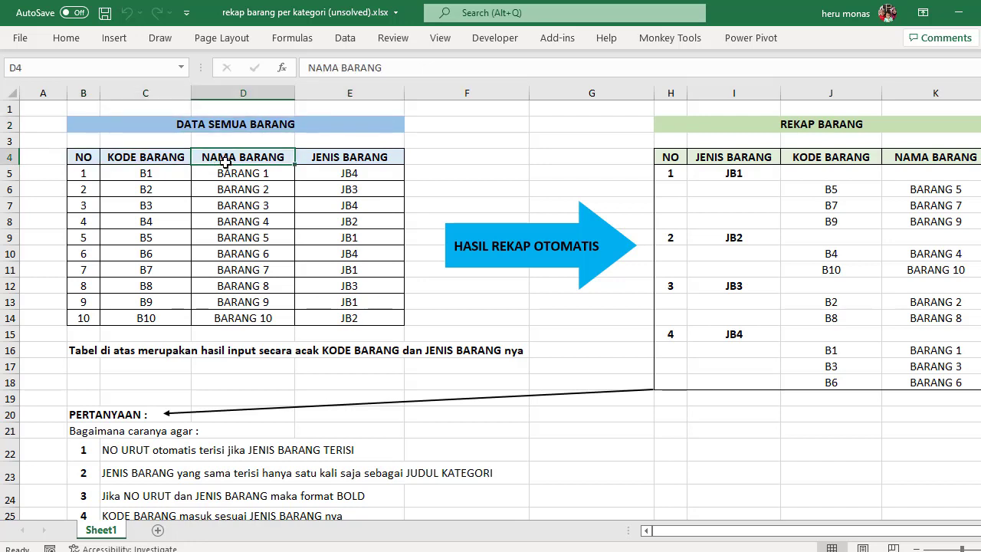
pyautogui.click(328, 159)
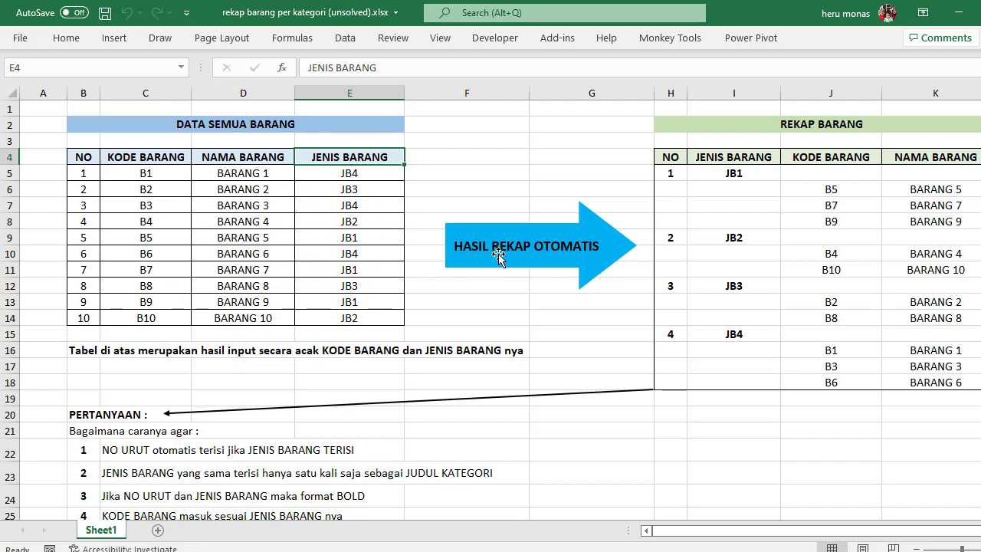
pyautogui.click(522, 255)
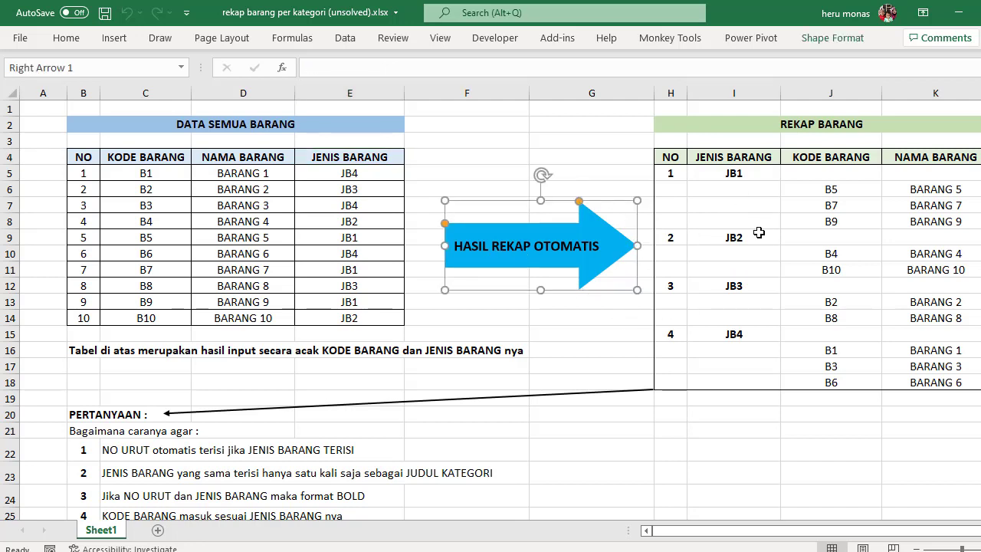
# Step: Examine how the REKAP BARANG report groups items under each JENIS BARANG and compare it with the requirements listed under PERTANYAAN
pyautogui.click(674, 173)
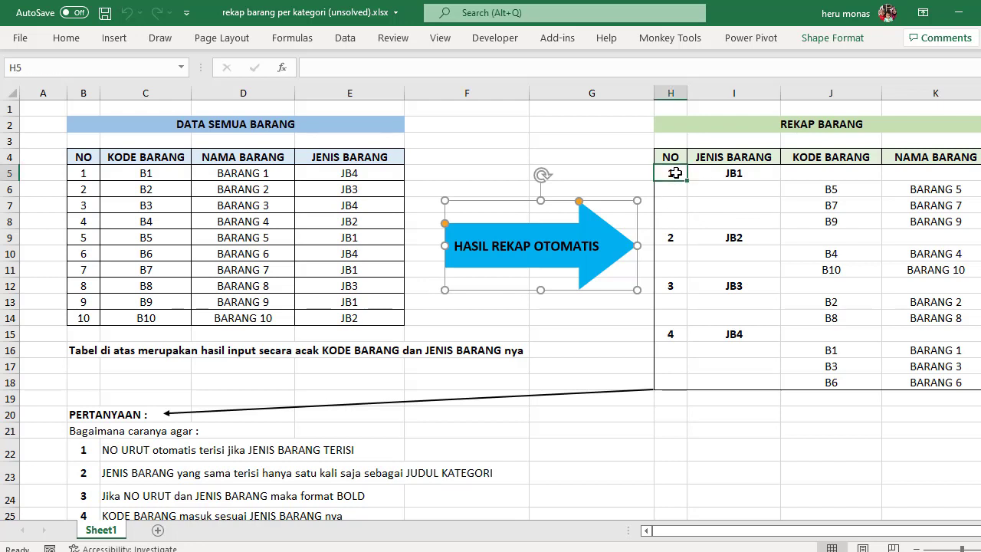
pyautogui.click(717, 177)
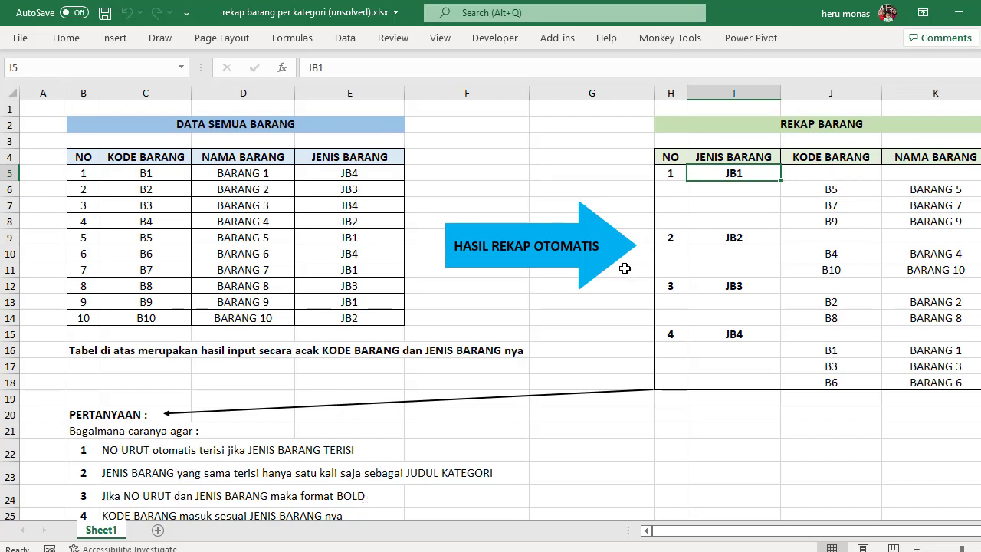
pyautogui.click(677, 176)
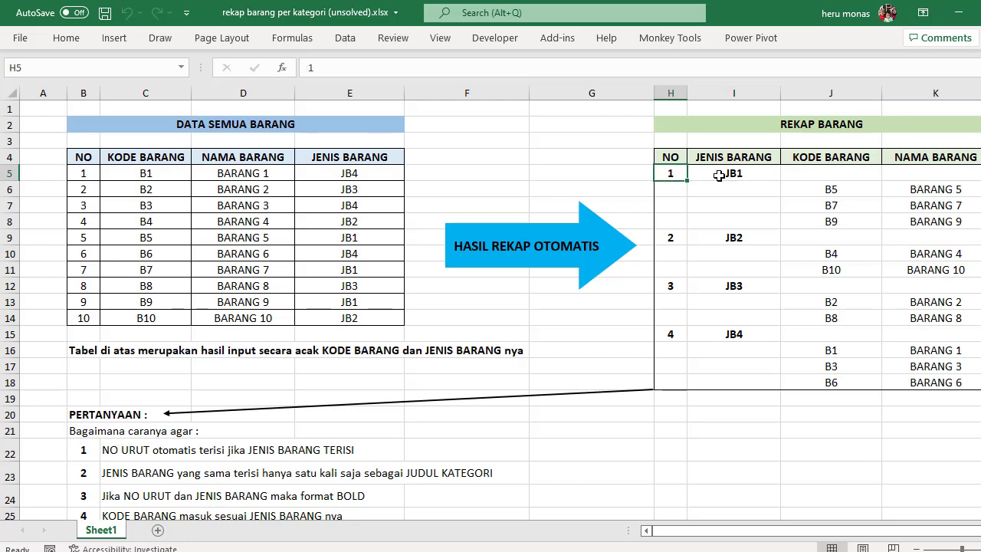
pyautogui.click(719, 176)
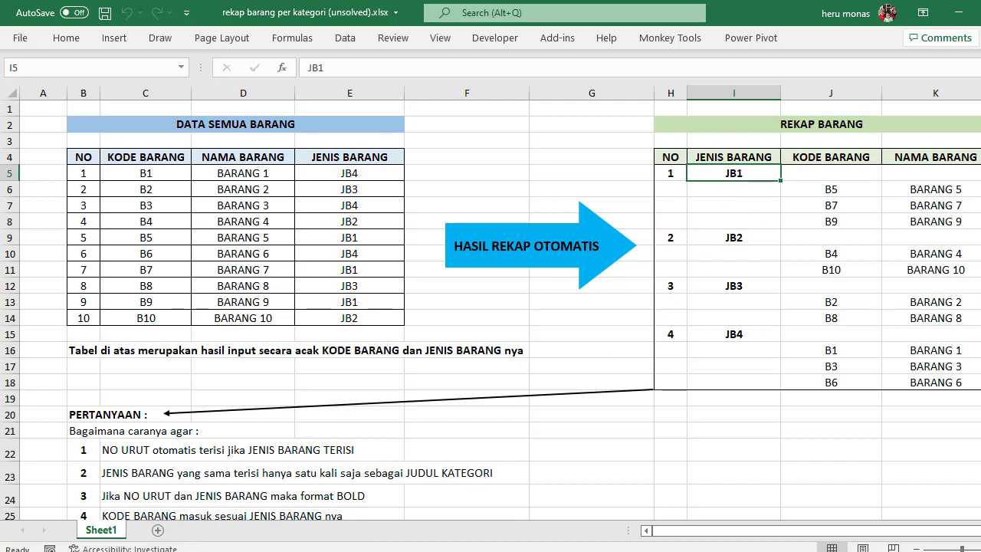
pyautogui.scroll(-1, 661, 368)
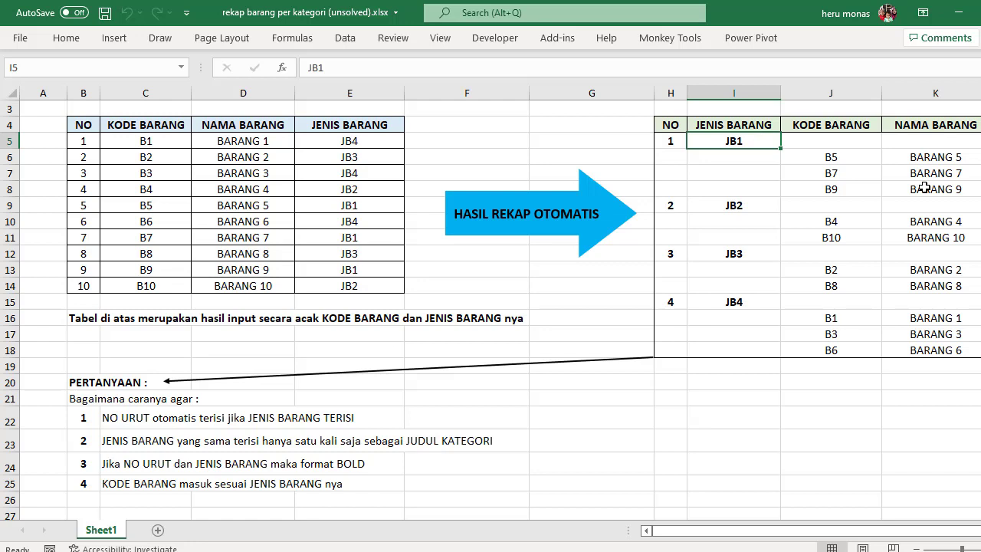
pyautogui.click(701, 154)
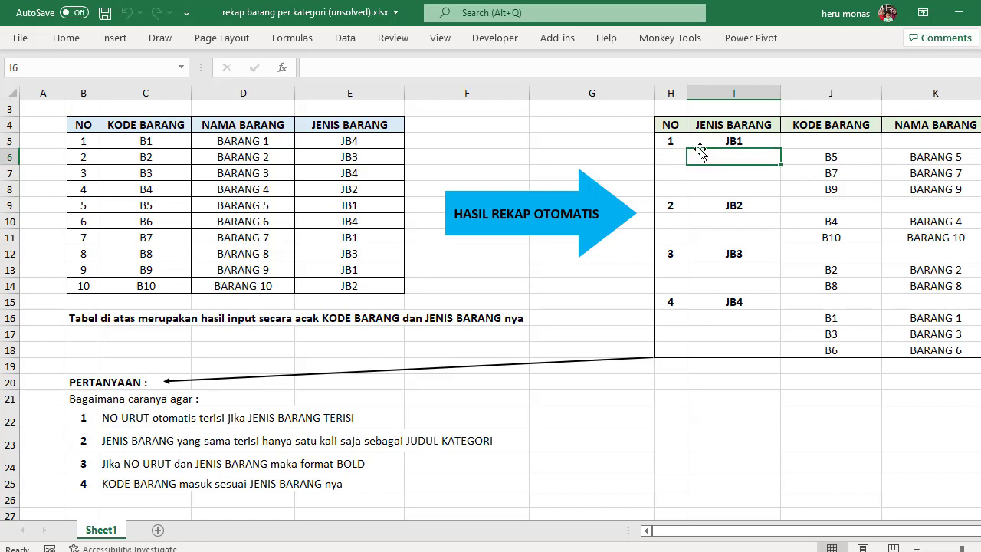
pyautogui.click(109, 418)
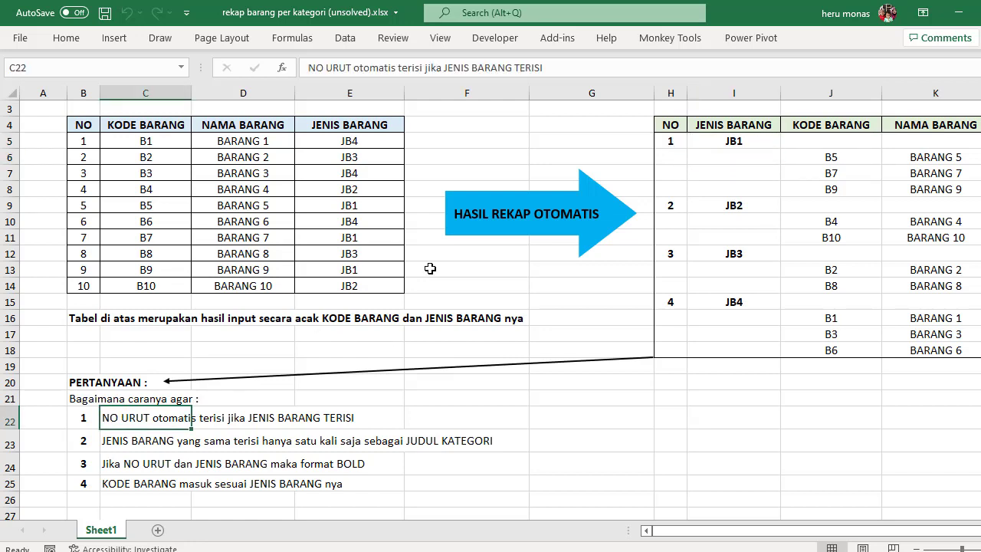
pyautogui.click(716, 143)
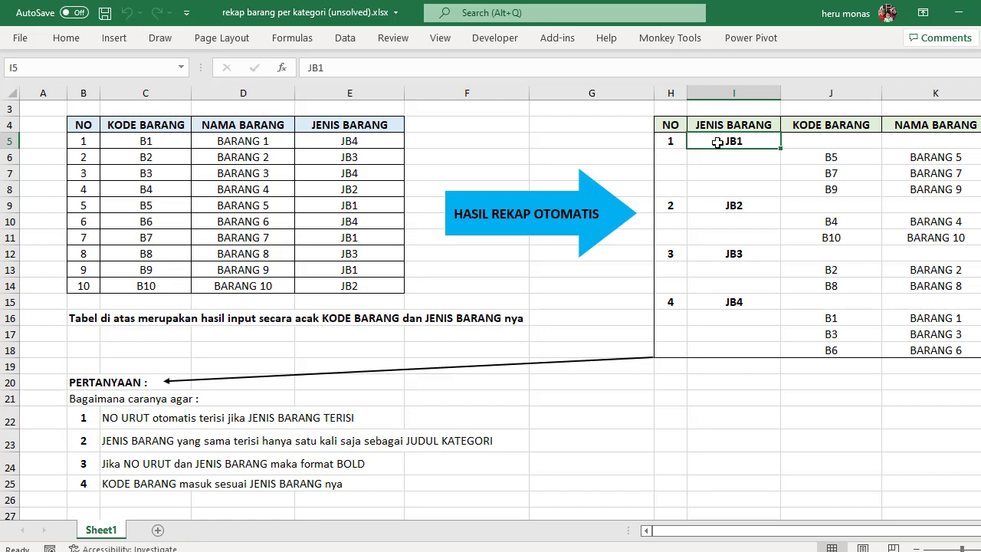
pyautogui.click(824, 138)
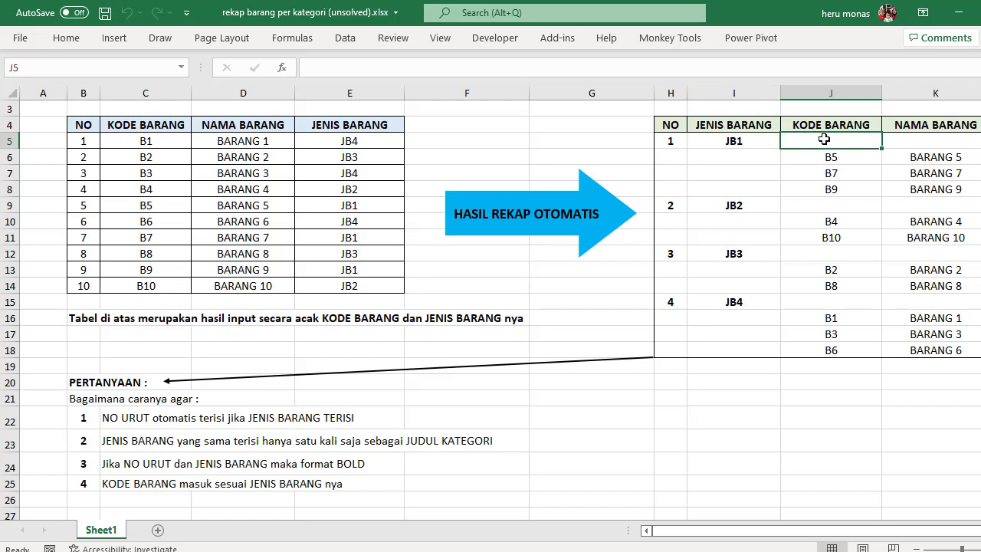
pyautogui.click(904, 139)
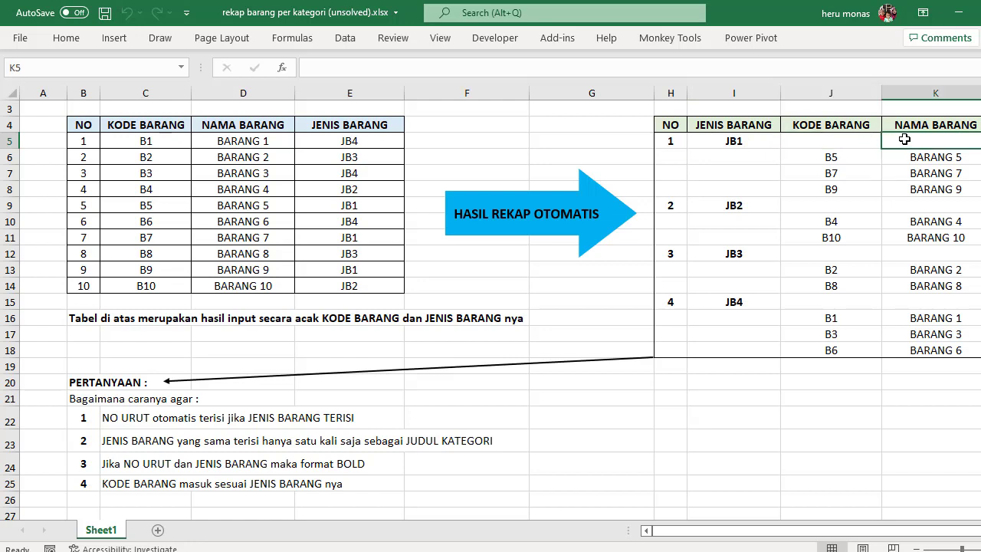
pyautogui.click(770, 143)
pyautogui.click(837, 140)
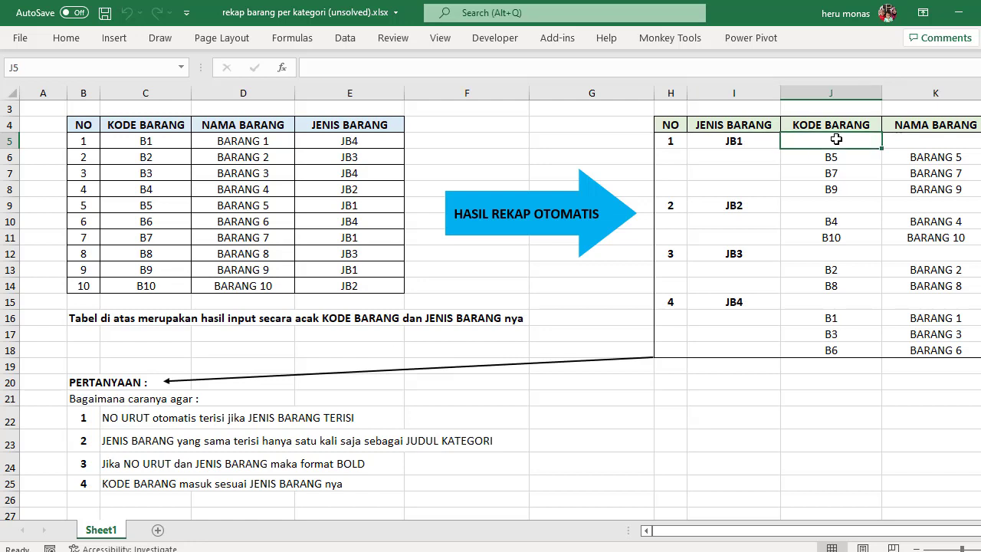
pyautogui.click(917, 139)
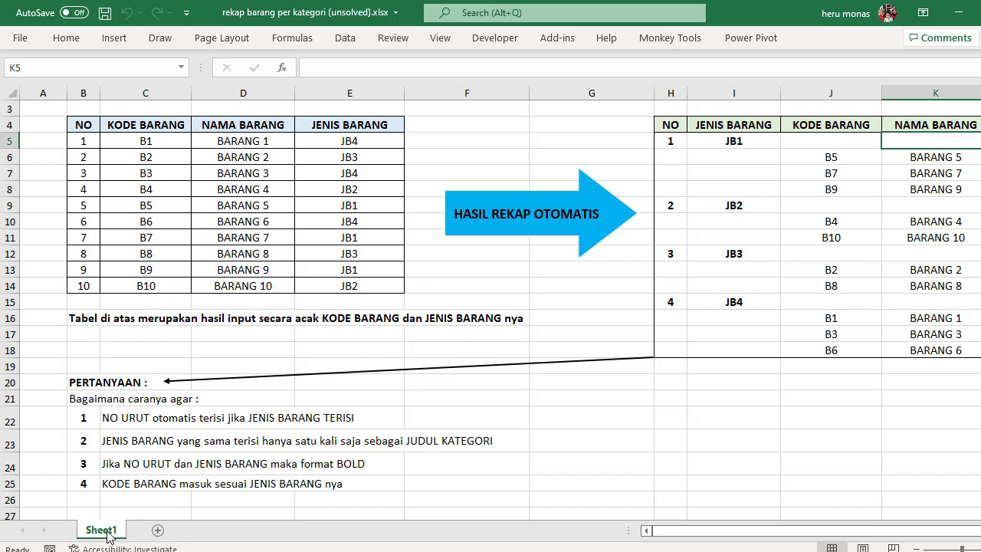
# Step: Duplicate Sheet1 and place the copy before the original sheet
pyautogui.moveTo(108, 536); pyautogui.dragTo(147, 537)
pyautogui.doubleClick(167, 532)
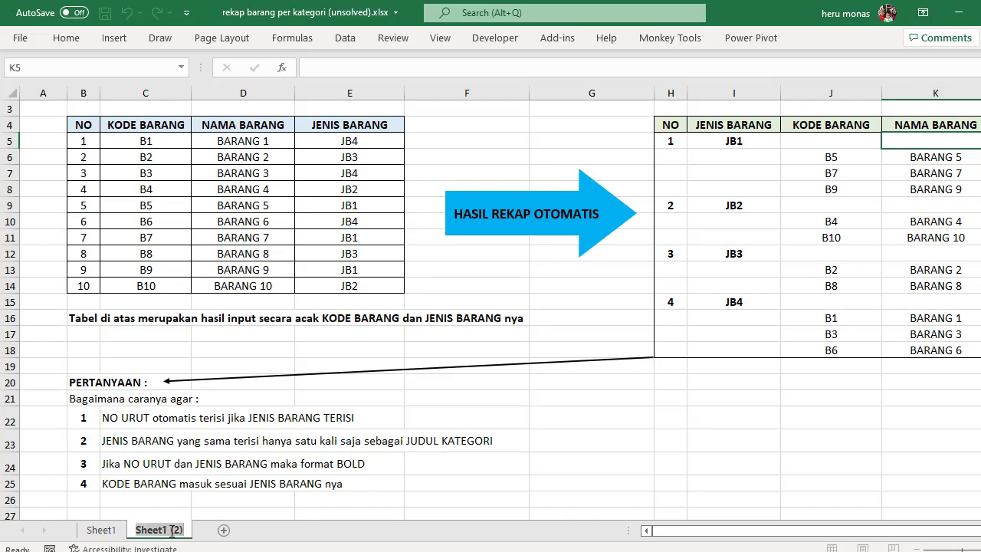
pyautogui.press('Return')
pyautogui.moveTo(184, 529); pyautogui.dragTo(88, 537)
# Step: Rename the copied sheet, Sheet1 (2), with the author's full name
pyautogui.doubleClick(115, 530)
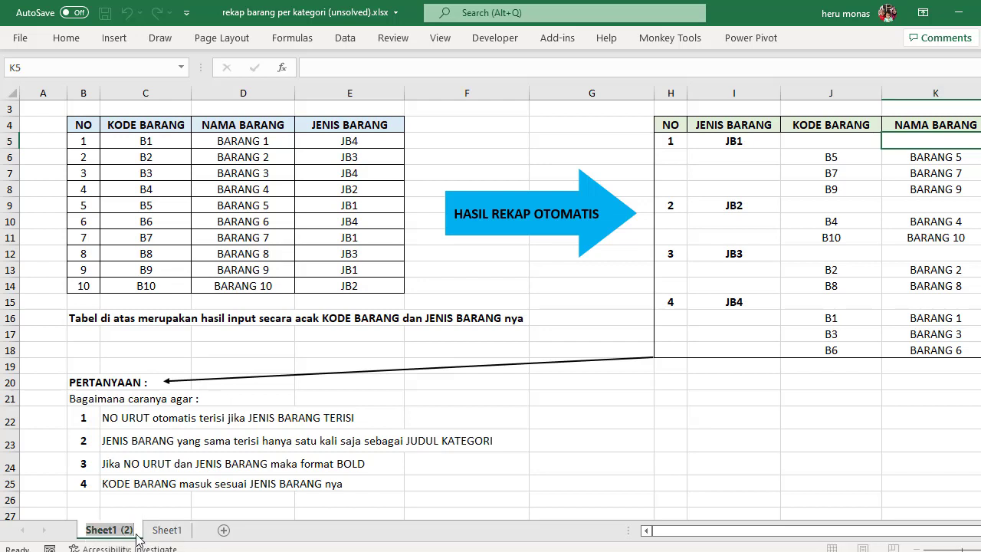
pyautogui.press('BackSpace')
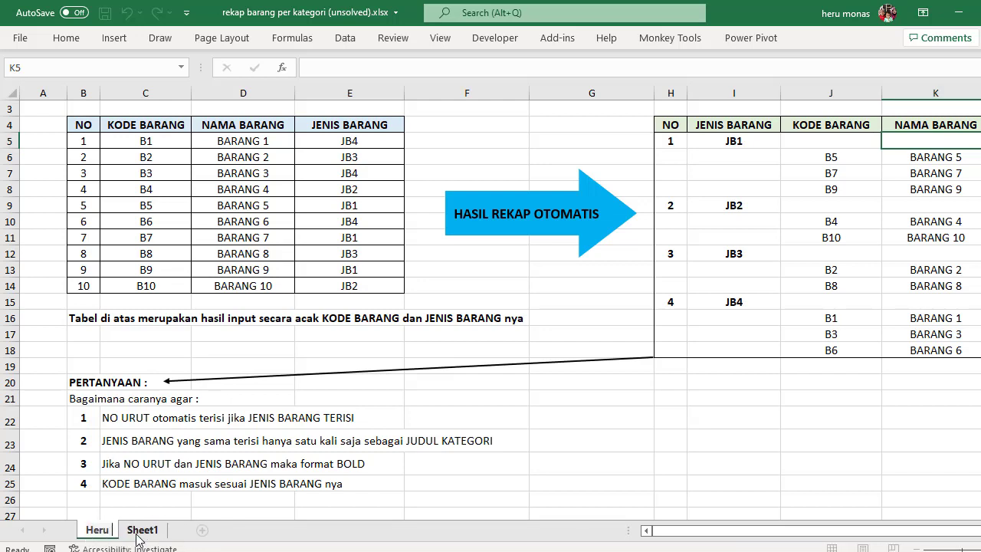
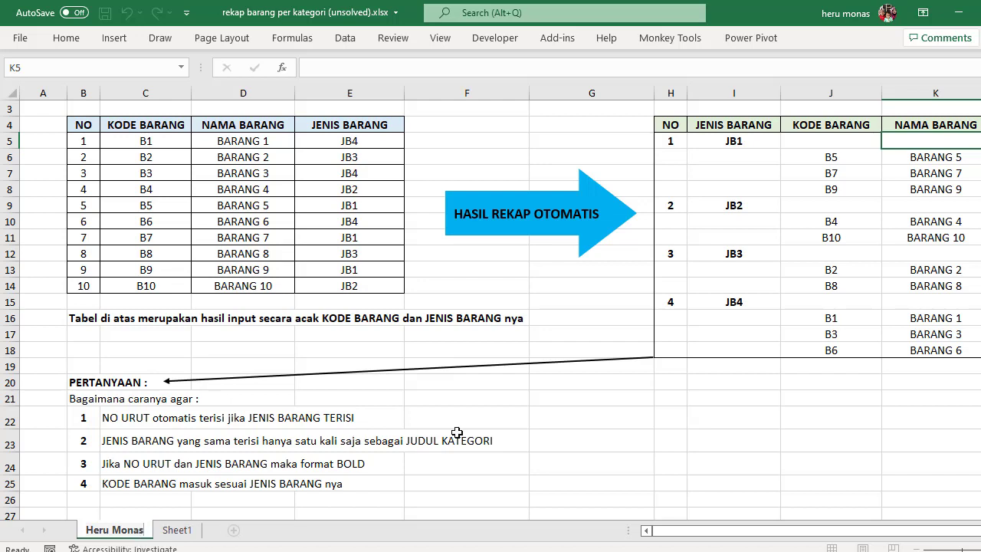
pyautogui.click(509, 408)
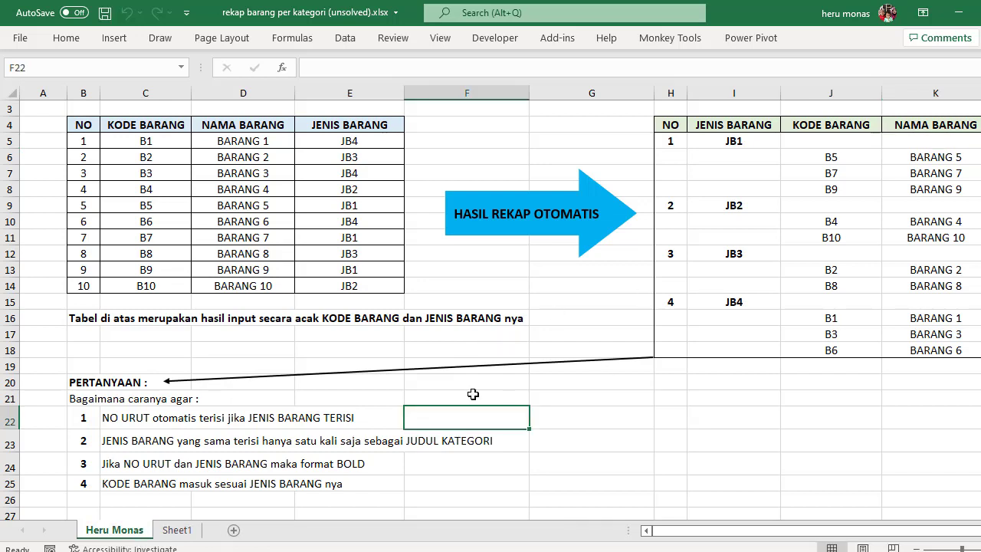
pyautogui.moveTo(77, 381); pyautogui.dragTo(499, 484)
pyautogui.click(706, 396)
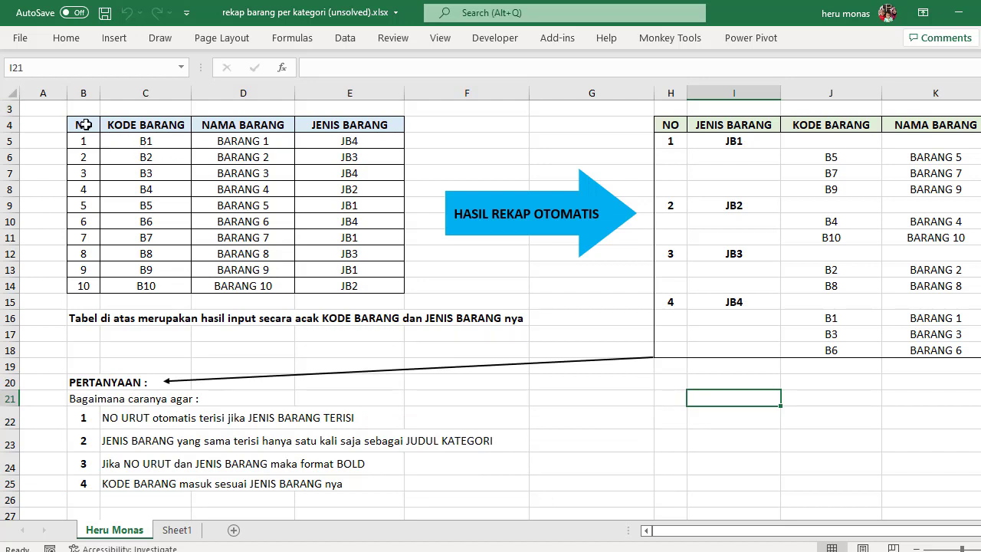
# Step: Format the item data in B4:E14 as a table with headers, using the dark blue Medium style from the gallery's second Medium row
pyautogui.moveTo(85, 124); pyautogui.dragTo(345, 285)
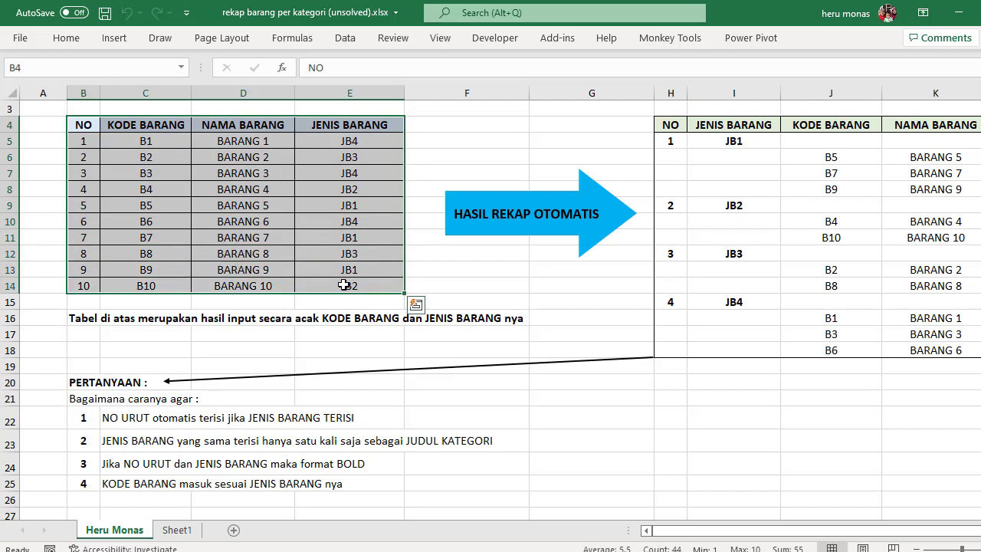
pyautogui.click(66, 38)
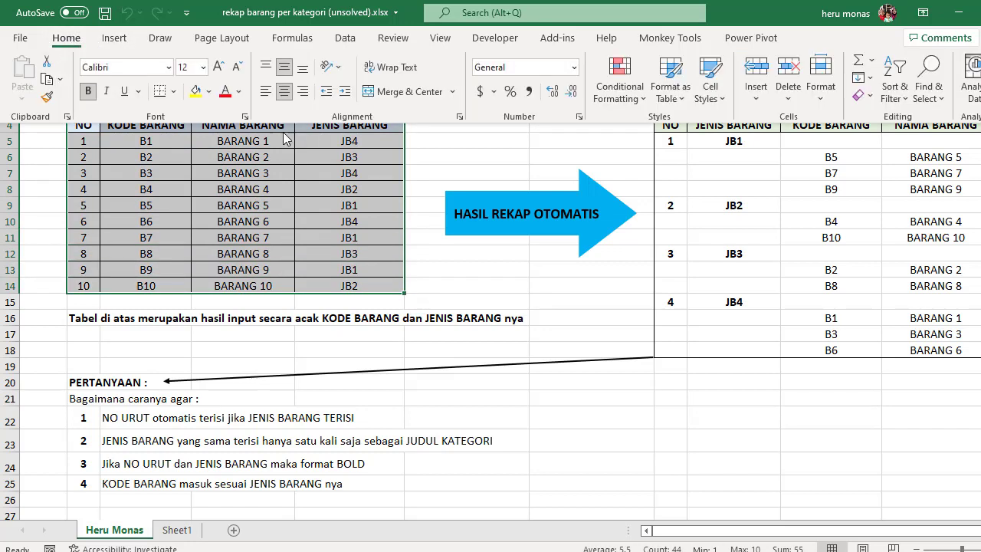
pyautogui.click(689, 99)
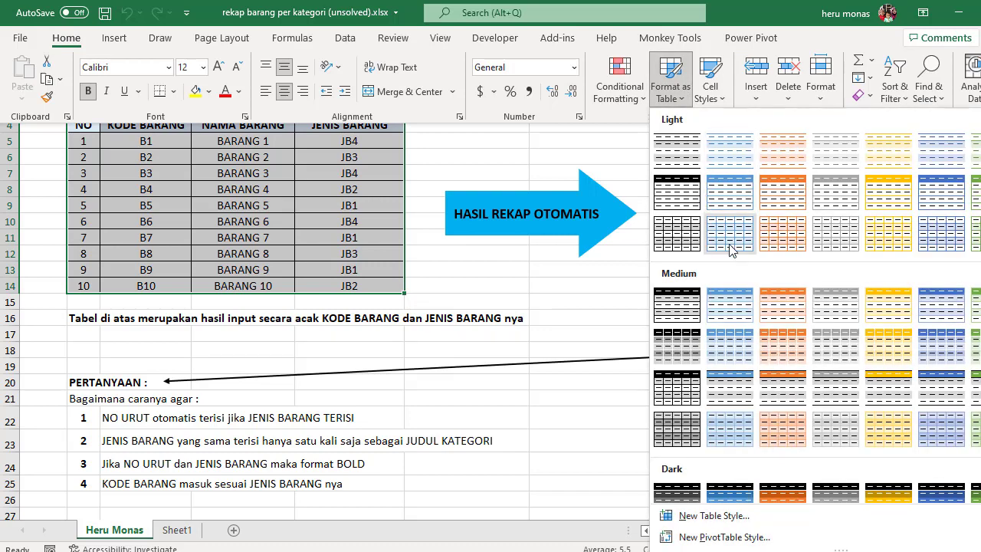
pyautogui.click(941, 345)
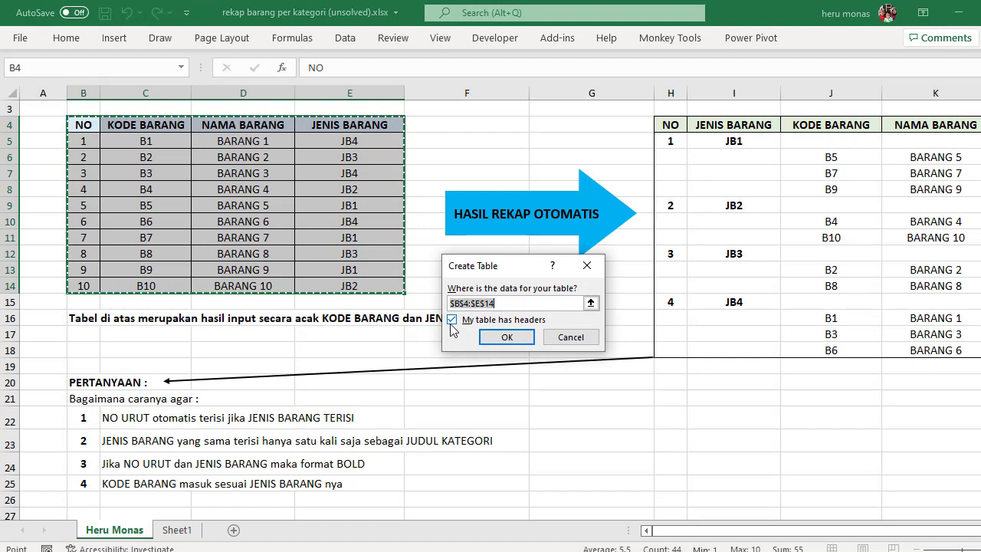
pyautogui.click(507, 338)
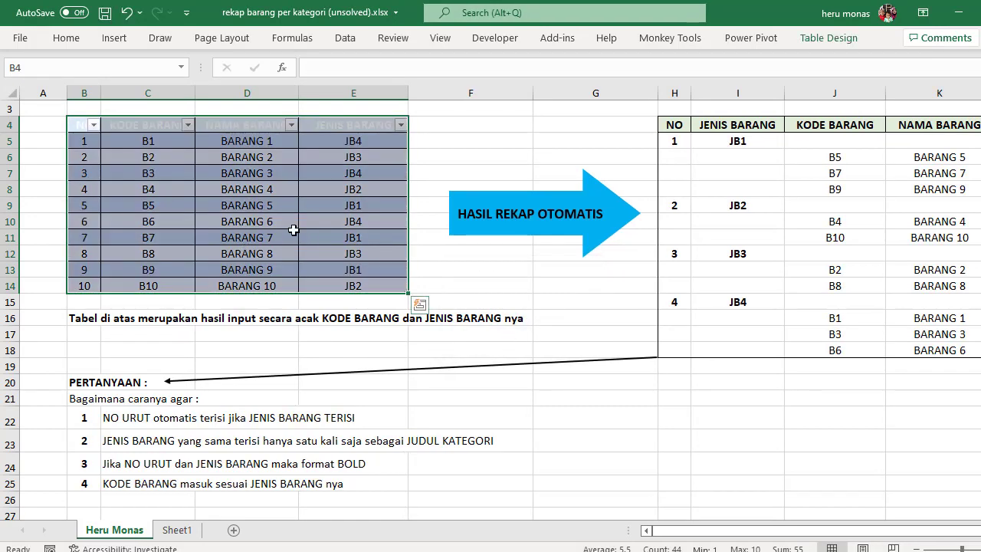
pyautogui.click(127, 146)
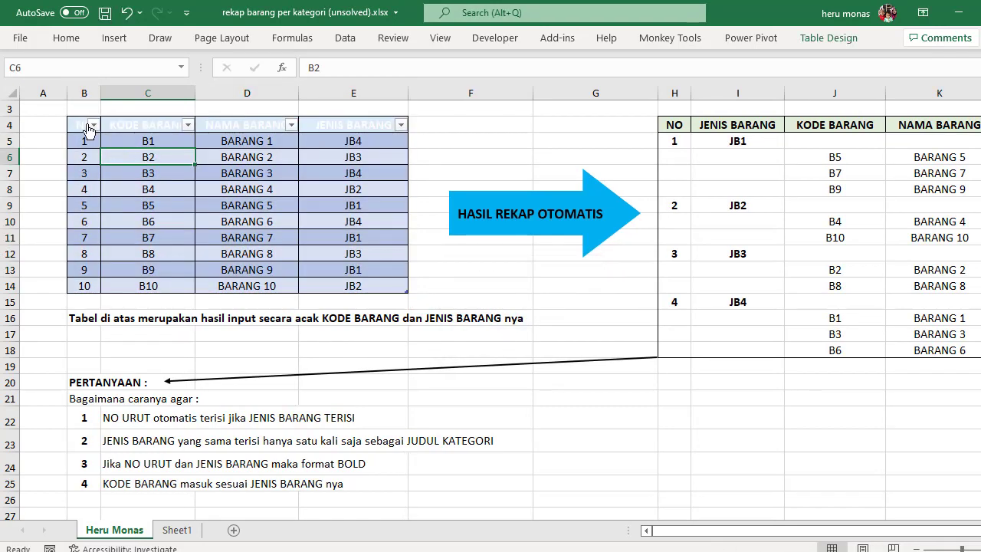
# Step: Set the font colour of the item table's header row B4:E4 to Automatic
pyautogui.moveTo(81, 124); pyautogui.dragTo(376, 125)
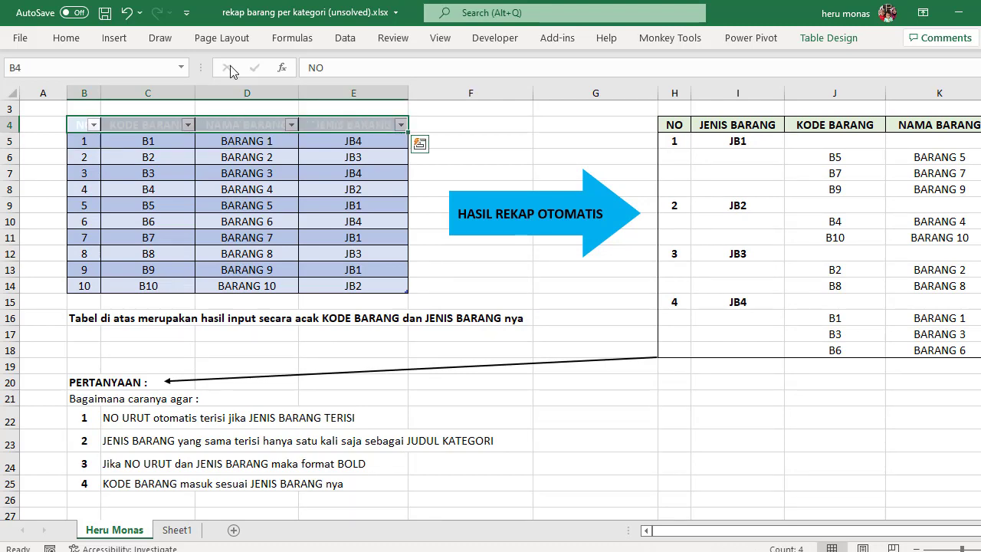
pyautogui.click(62, 38)
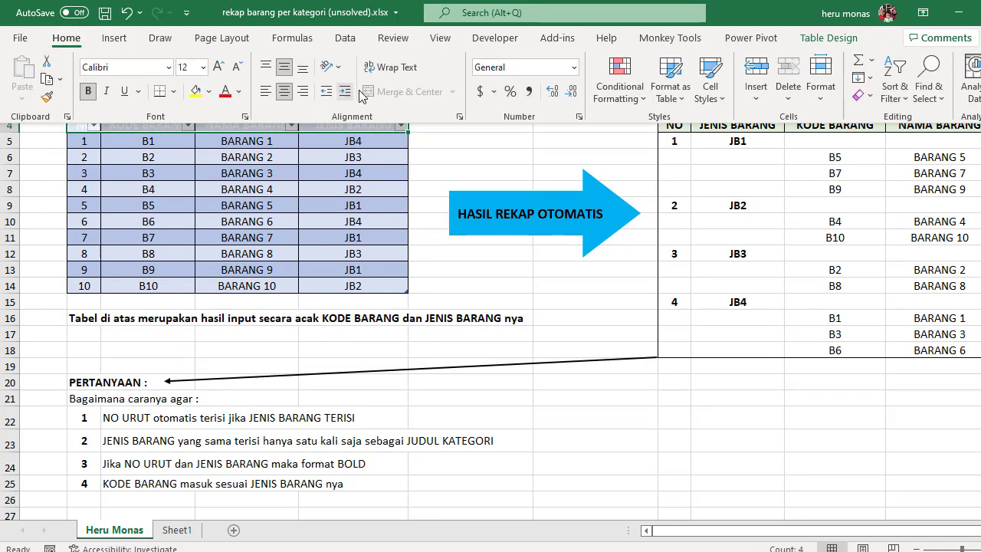
pyautogui.click(240, 92)
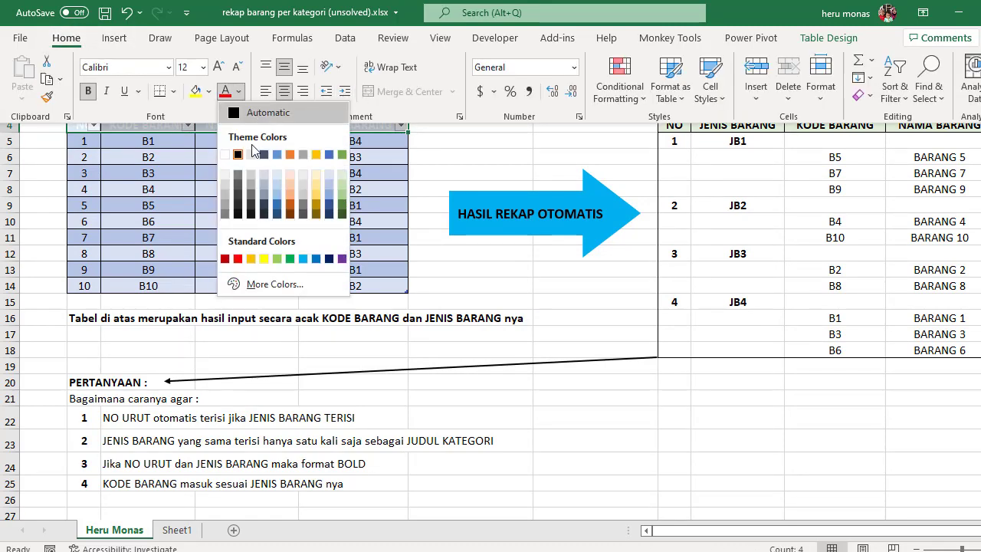
pyautogui.click(233, 115)
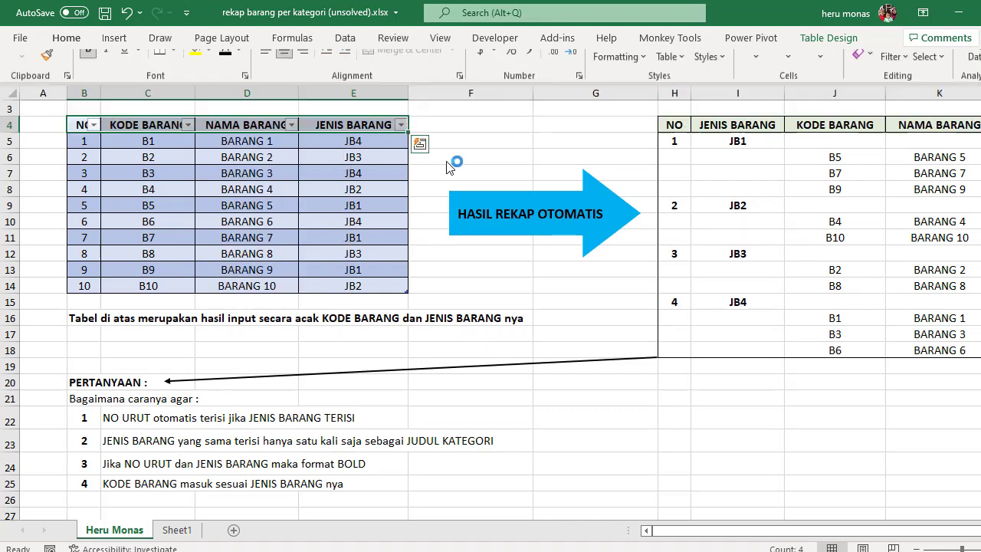
pyautogui.click(449, 161)
pyautogui.click(353, 191)
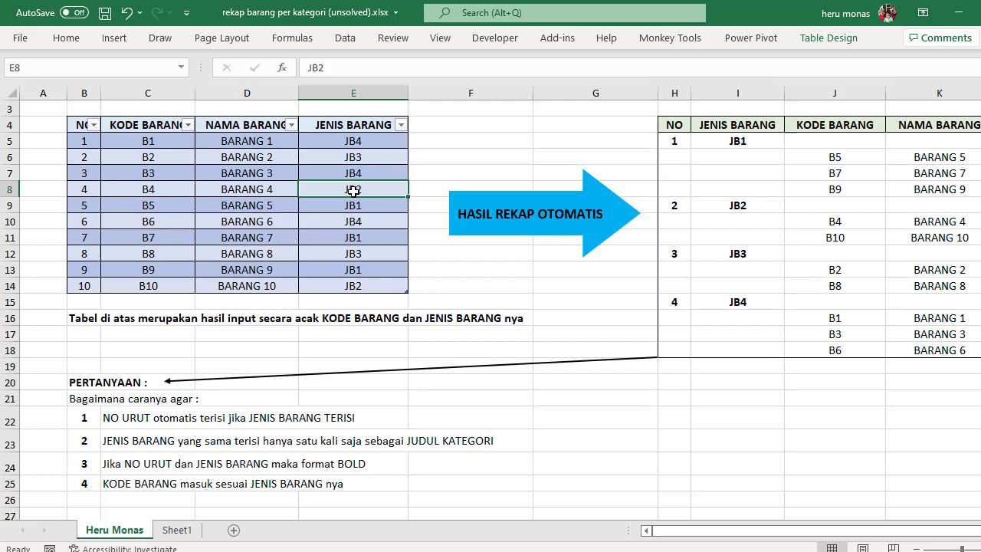
pyautogui.click(353, 221)
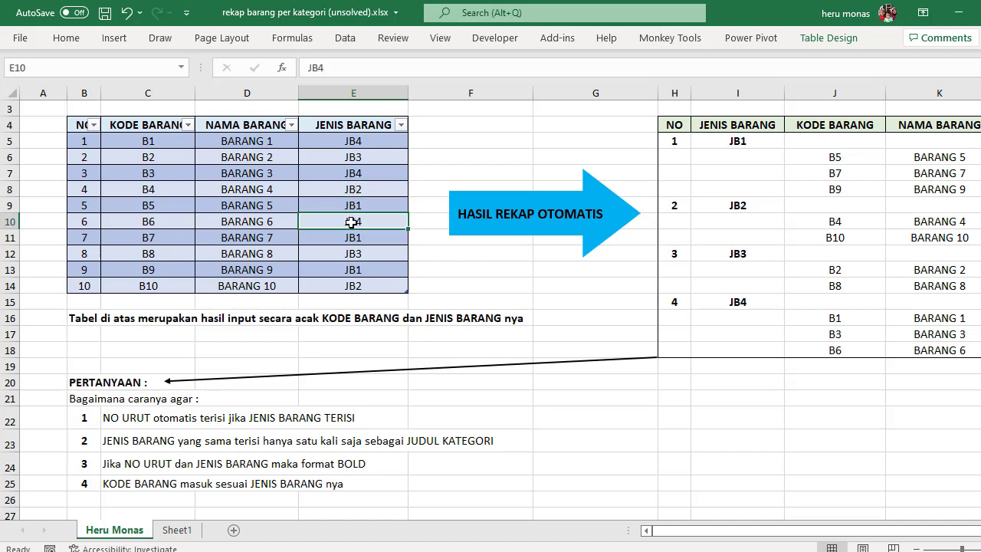
pyautogui.click(816, 40)
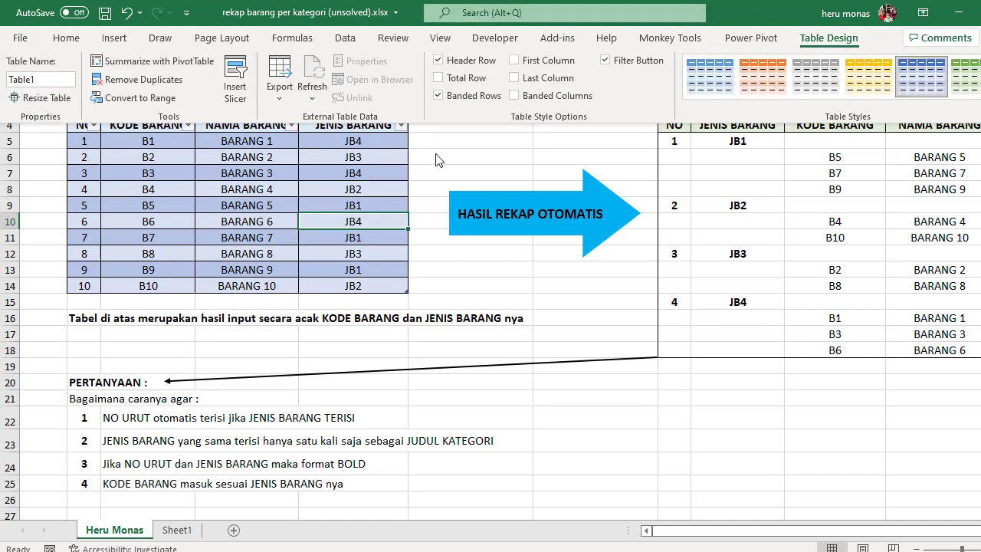
pyautogui.click(191, 64)
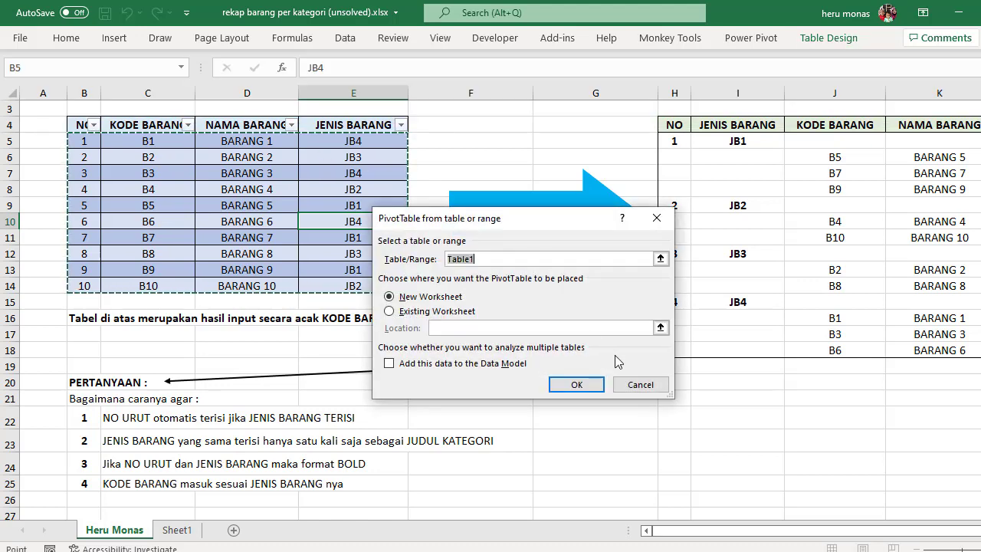
pyautogui.click(634, 386)
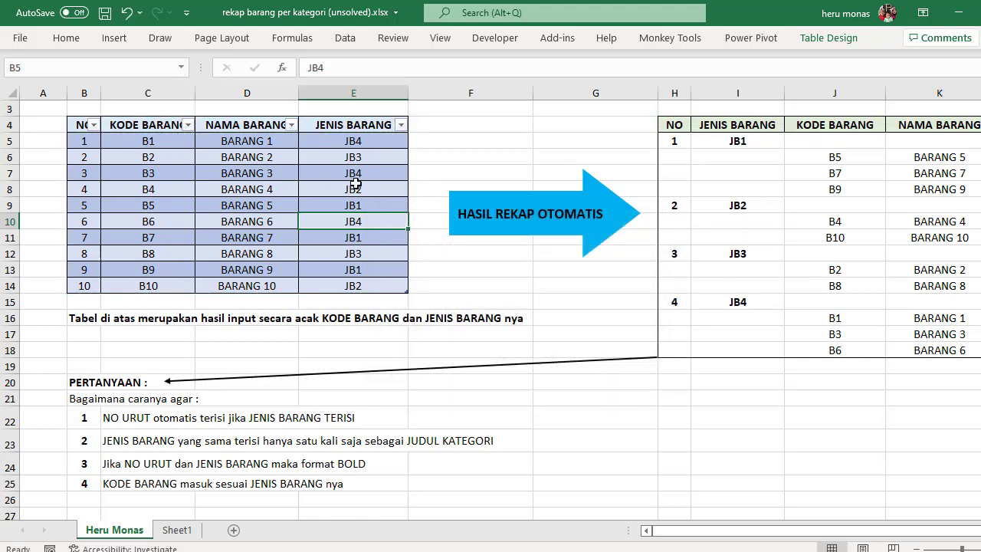
# Step: Look through the available Excel add-ins for Power Pivot and close the list without changes
pyautogui.click(354, 184)
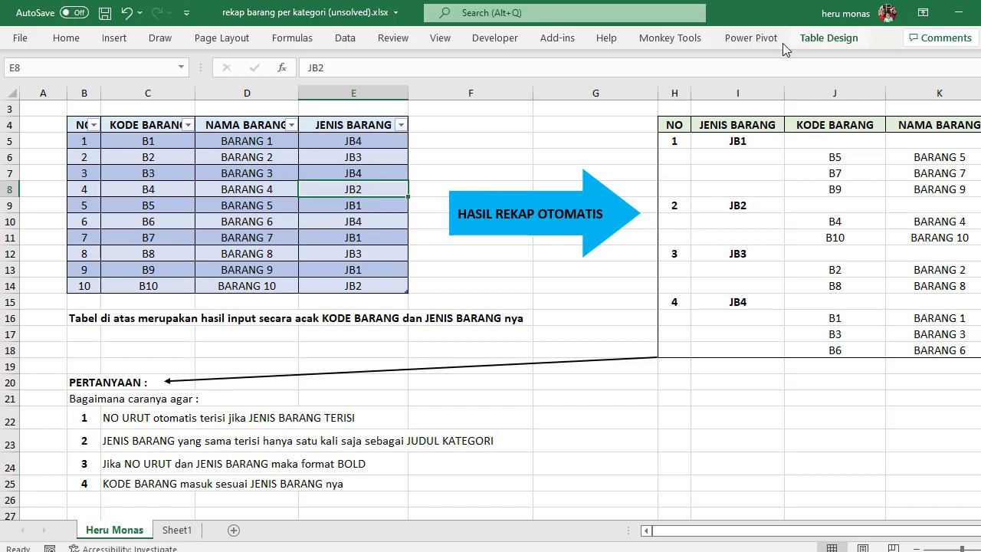
pyautogui.click(757, 44)
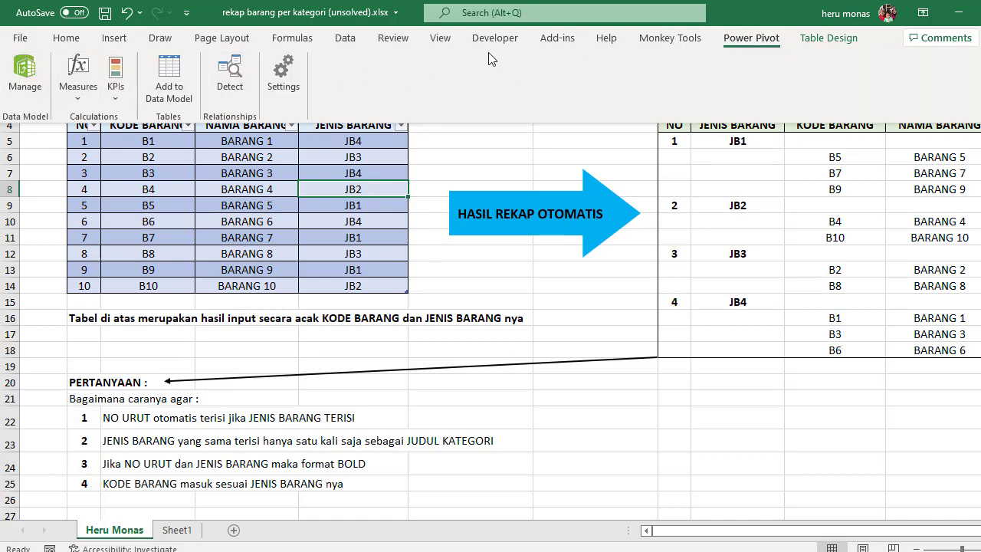
pyautogui.click(509, 41)
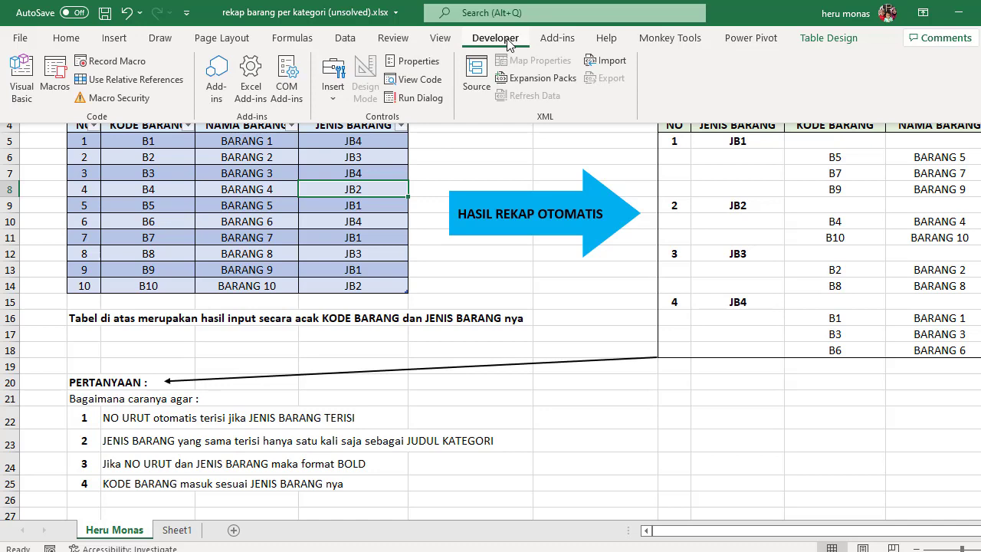
pyautogui.click(251, 72)
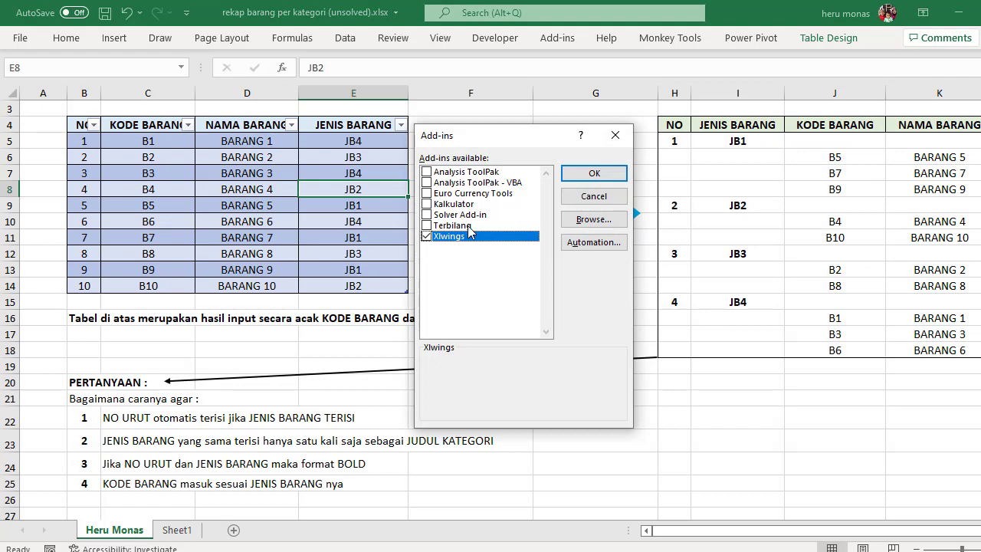
pyautogui.click(618, 137)
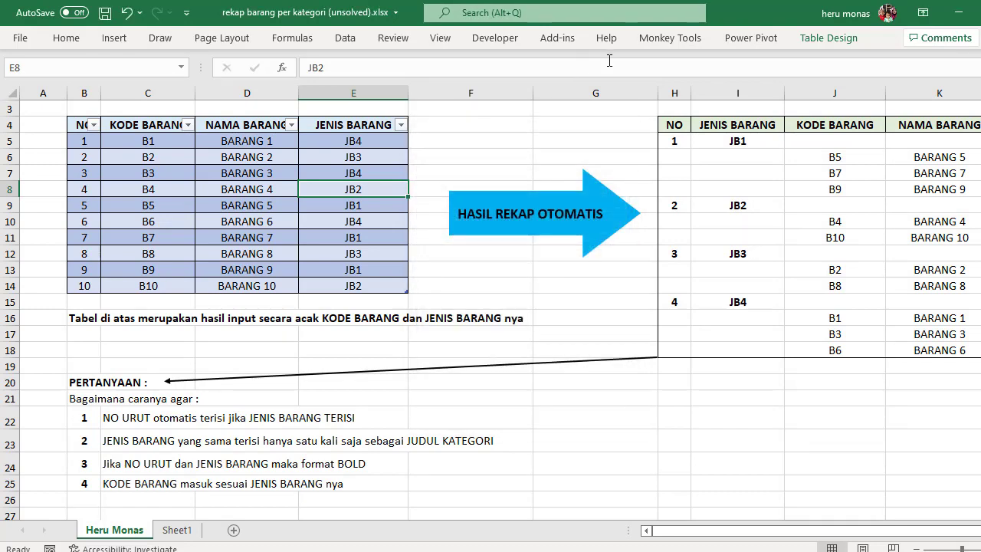
# Step: Check that Microsoft Power Pivot for Excel is enabled among the COM add-ins and accept the list
pyautogui.click(494, 40)
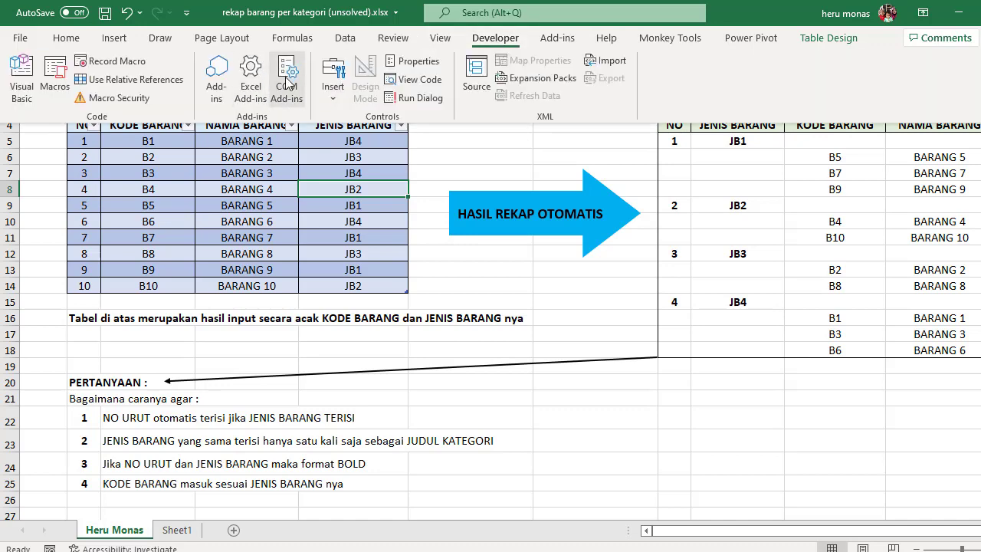
pyautogui.click(286, 76)
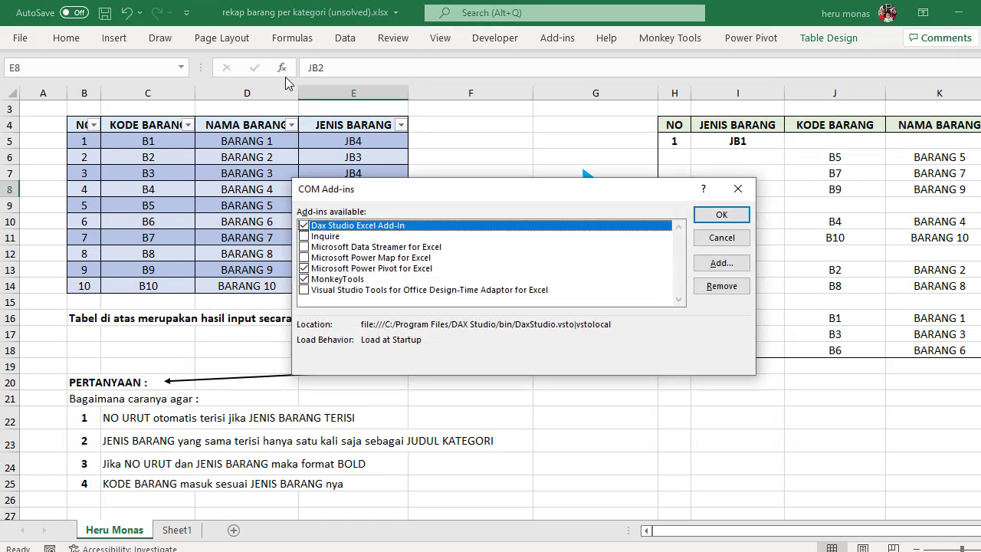
pyautogui.click(304, 279)
pyautogui.click(725, 214)
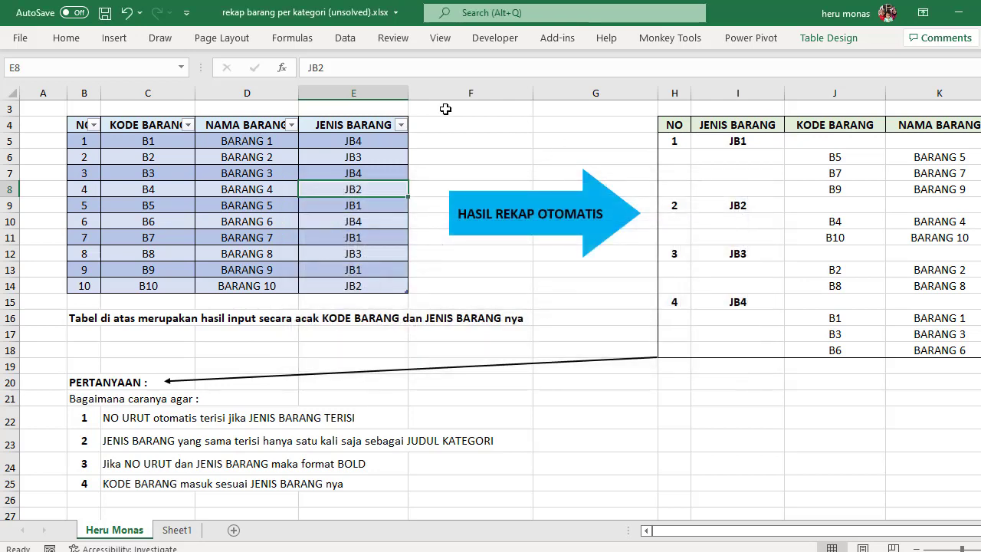
# Step: Check the ribbon customization options to see whether the Power Pivot main tab is enabled, and accept them
pyautogui.click(490, 44)
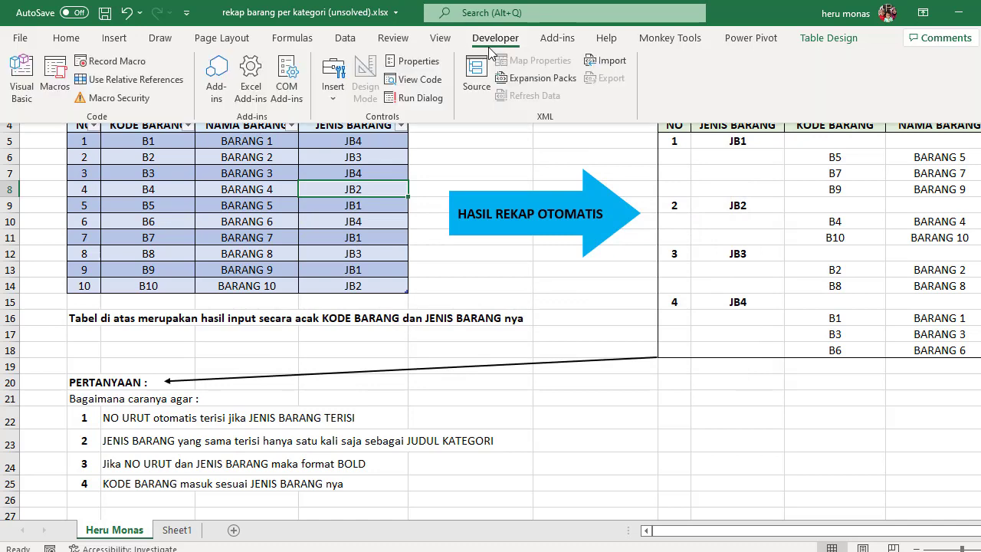
pyautogui.click(20, 38)
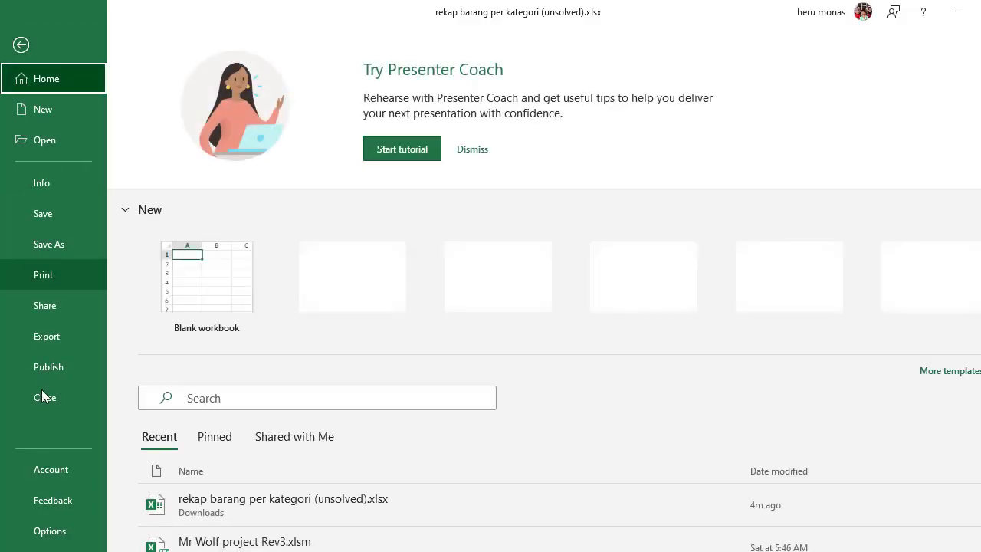
pyautogui.click(67, 531)
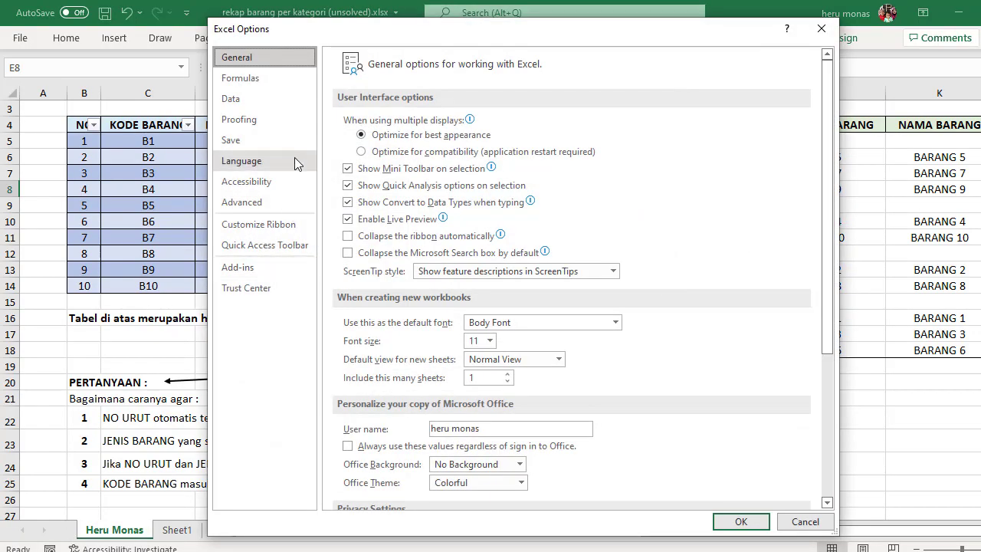
pyautogui.click(282, 230)
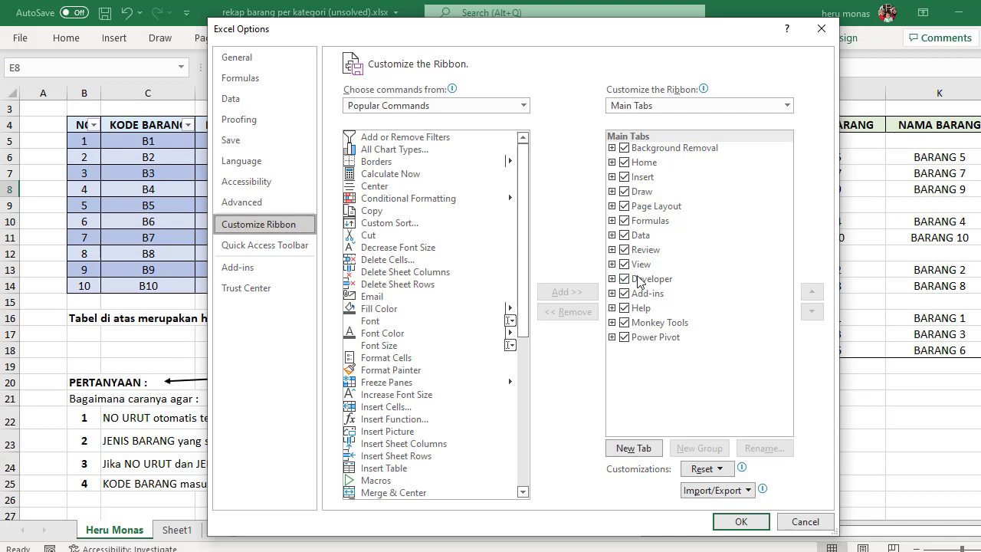
pyautogui.click(738, 522)
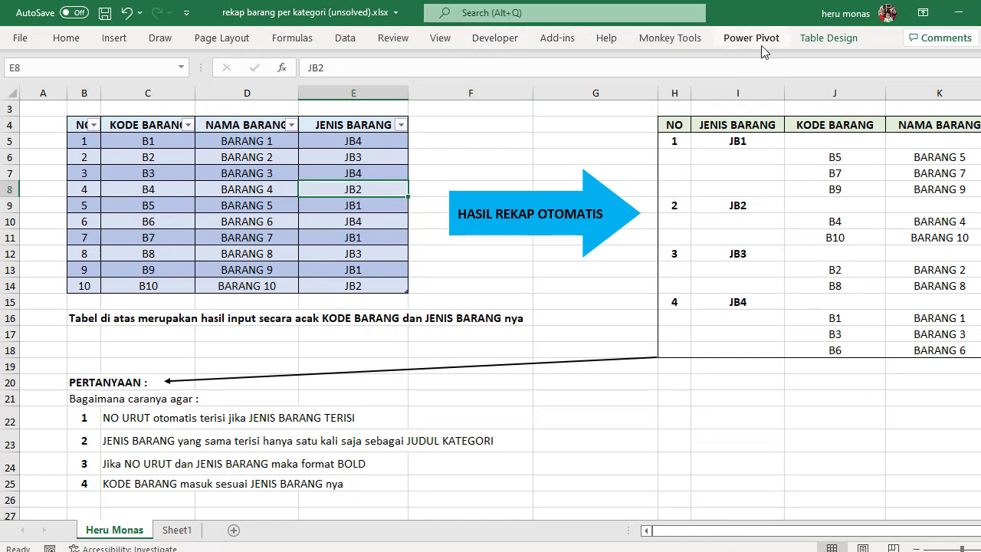
# Step: Review the COM add-ins list once more for Microsoft Power Pivot for Excel and accept it
pyautogui.click(508, 36)
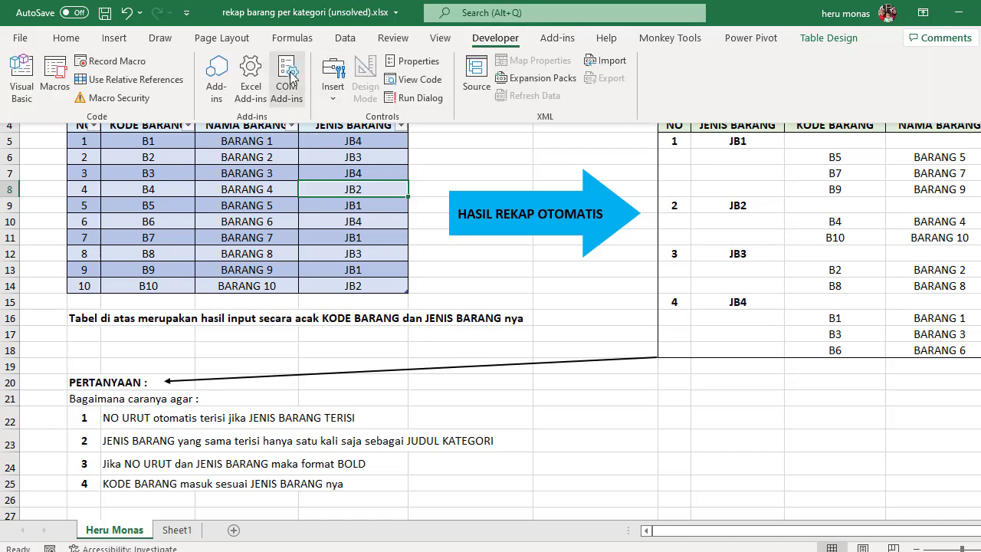
pyautogui.click(290, 72)
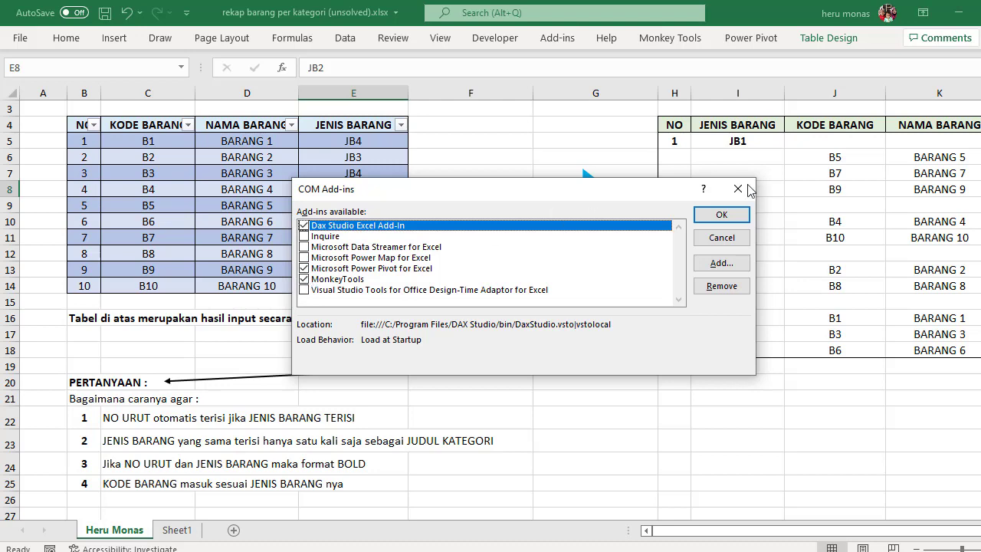
pyautogui.click(721, 214)
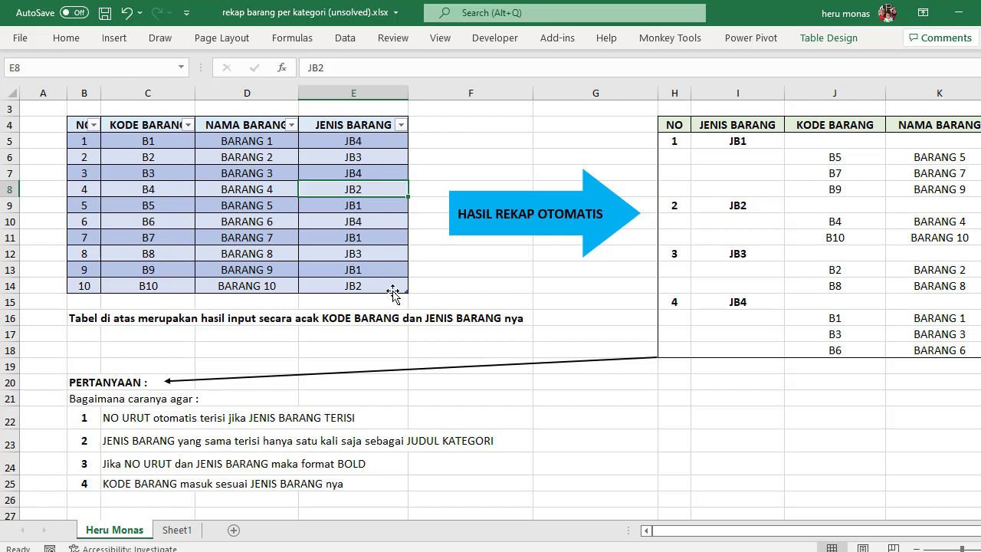
pyautogui.click(273, 237)
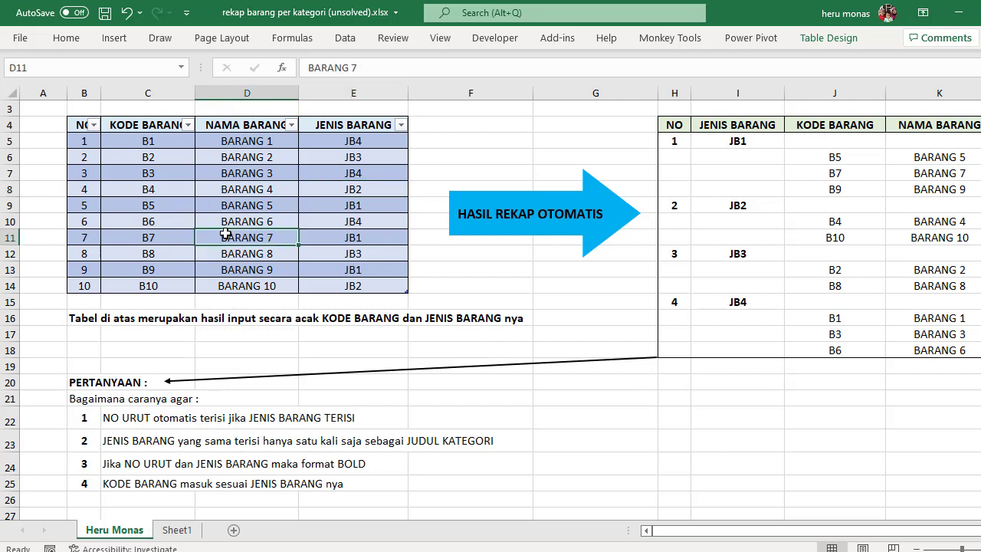
pyautogui.click(133, 206)
pyautogui.click(233, 189)
pyautogui.click(353, 170)
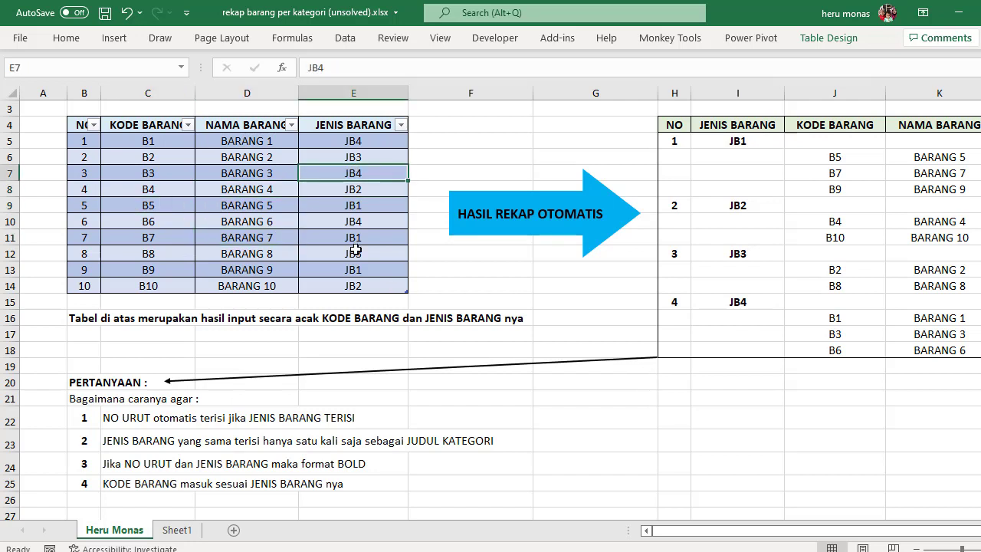
pyautogui.click(355, 250)
# Step: Add the item data table to the Power Pivot data model
pyautogui.click(108, 163)
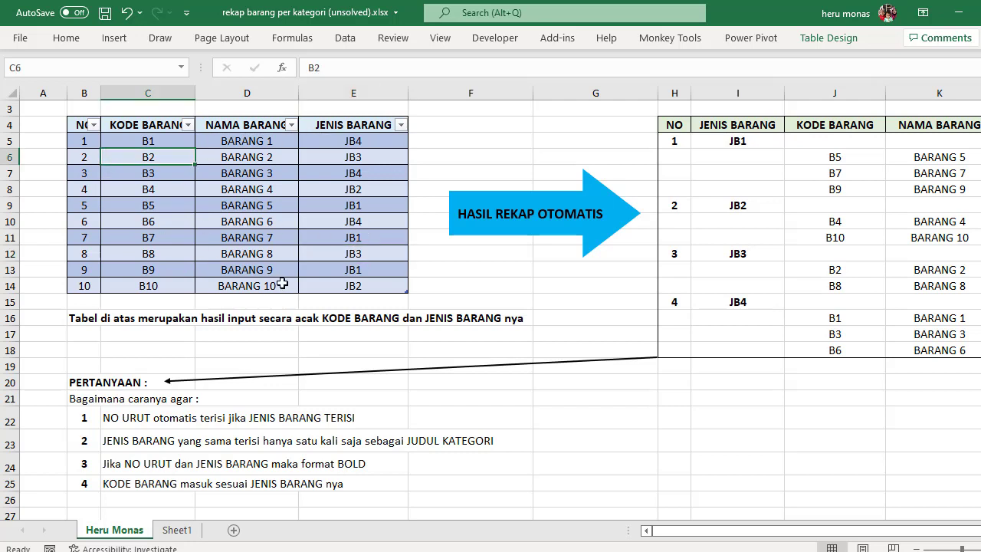
pyautogui.click(751, 42)
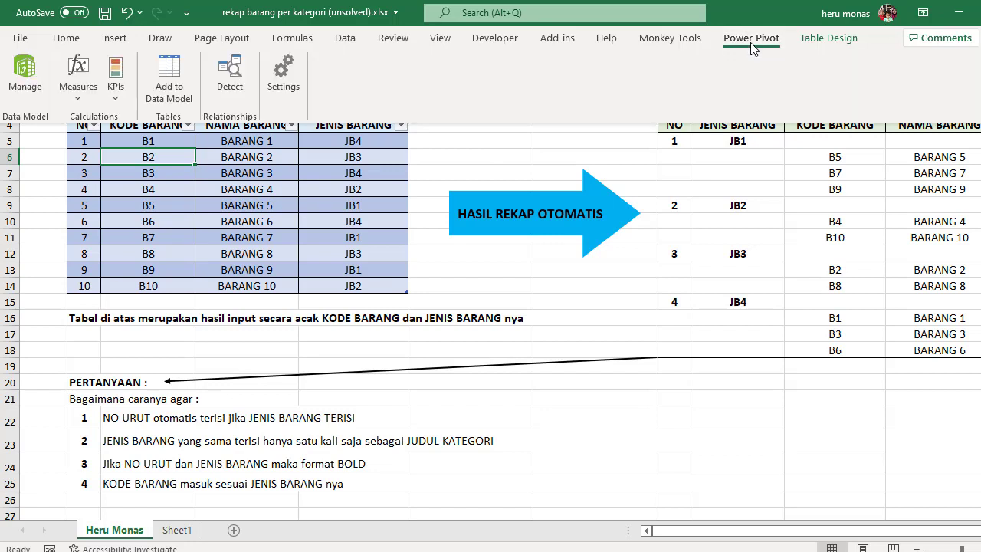
pyautogui.click(170, 75)
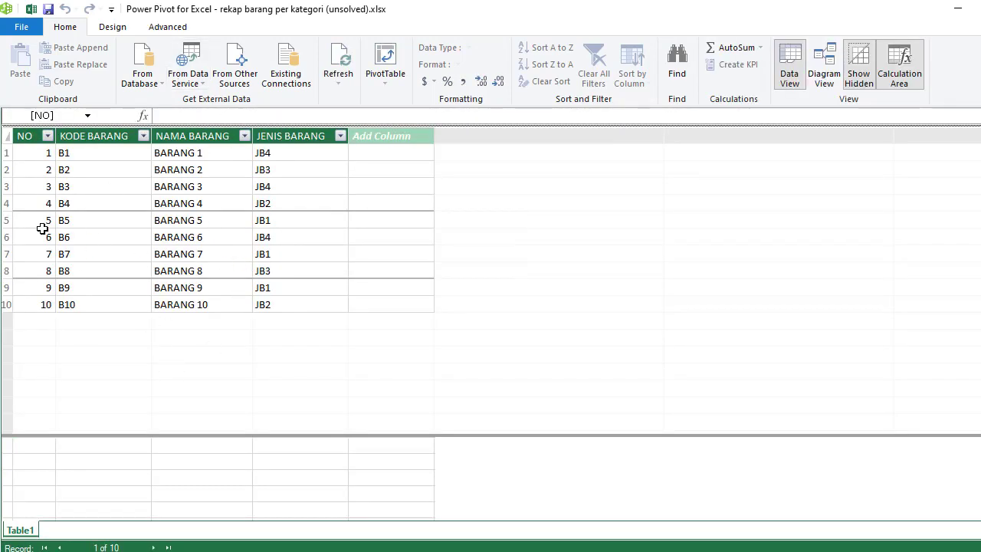
# Step: Create a PivotTable from the data model on the existing worksheet at cell I21
pyautogui.click(386, 79)
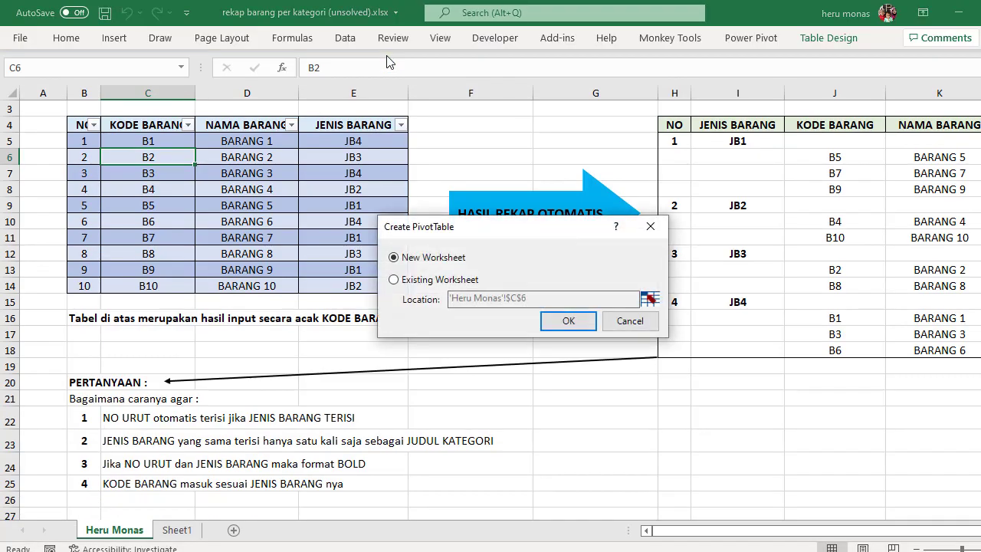
pyautogui.click(415, 280)
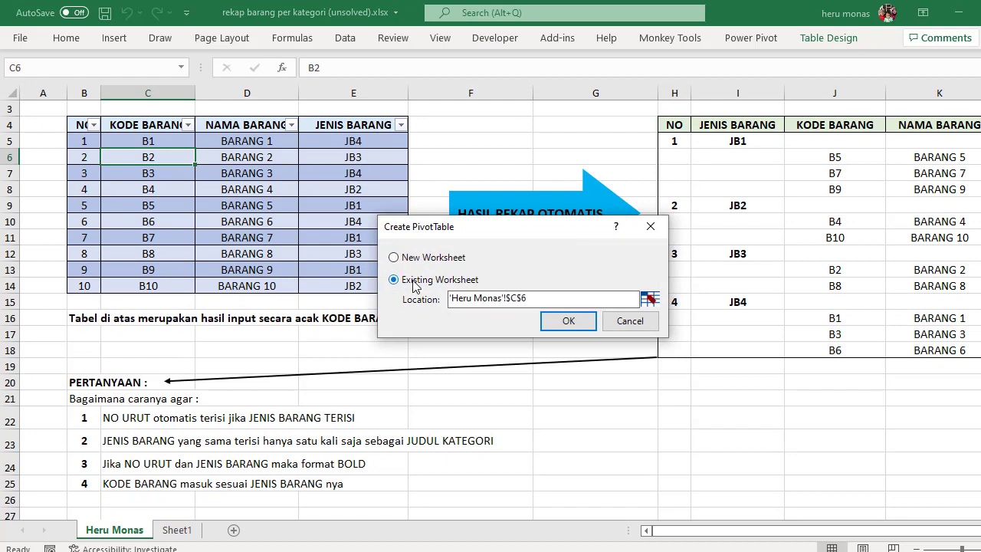
pyautogui.click(650, 299)
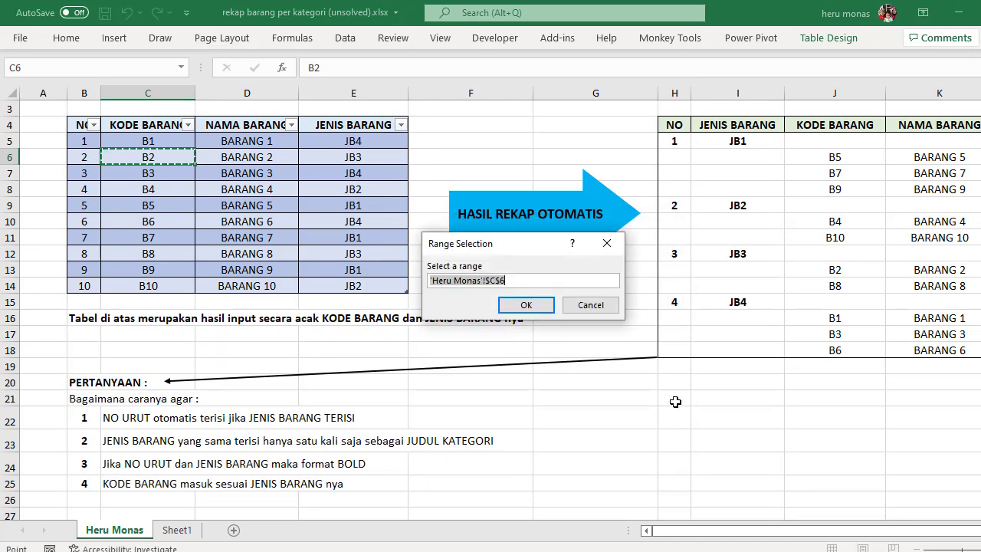
pyautogui.click(703, 399)
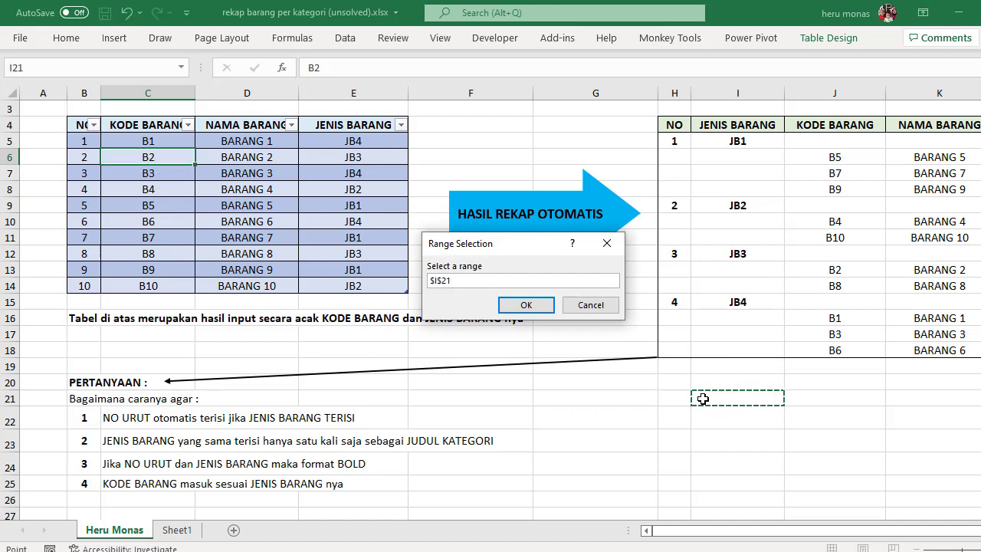
pyautogui.click(527, 307)
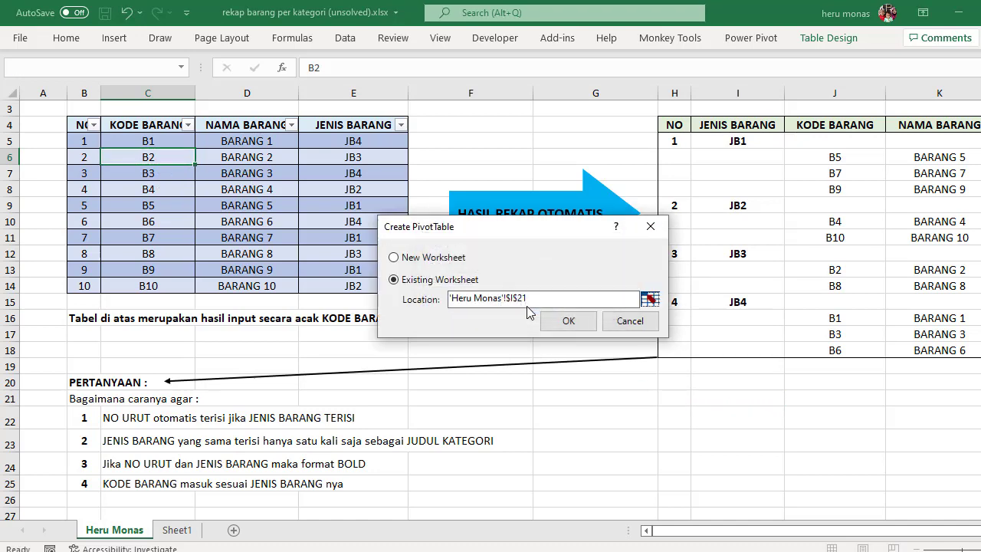
pyautogui.click(567, 322)
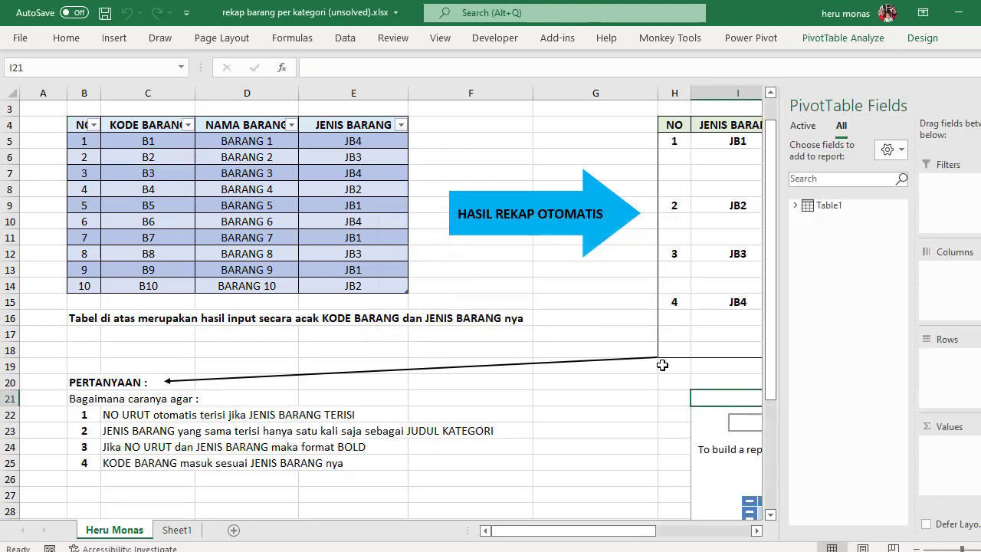
# Step: Add JENIS BARANG and KODE BARANG from Table1 as the PivotTable's row fields, in that order
pyautogui.moveTo(624, 531); pyautogui.dragTo(718, 531)
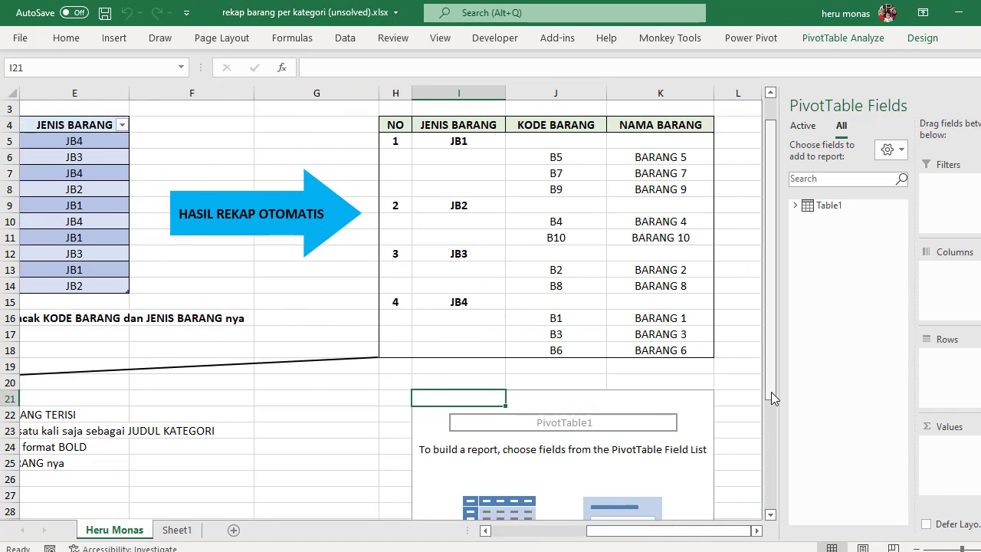
pyautogui.moveTo(771, 392)
pyautogui.mouseDown()
pyautogui.moveTo(769, 492)
pyautogui.moveTo(777, 385)
pyautogui.mouseUp()
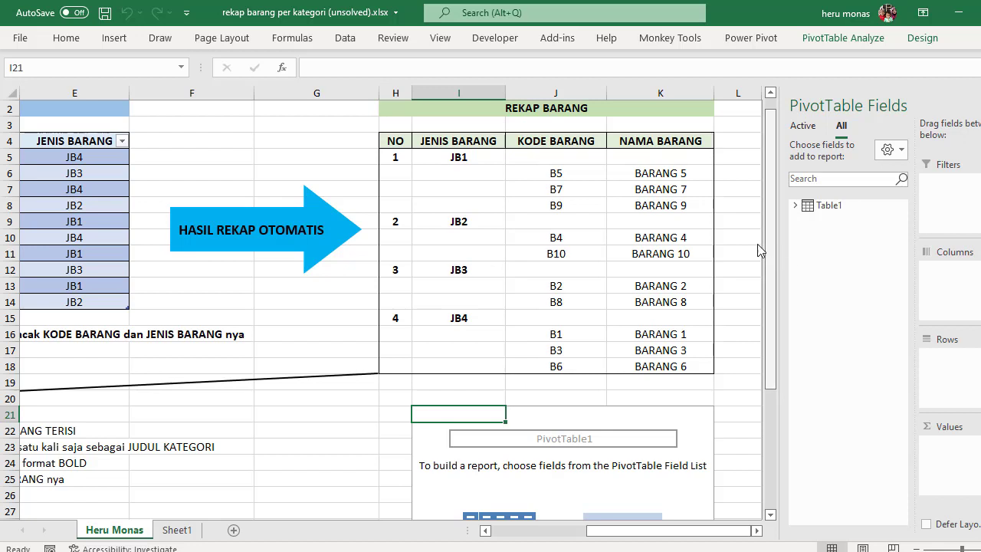
pyautogui.click(795, 205)
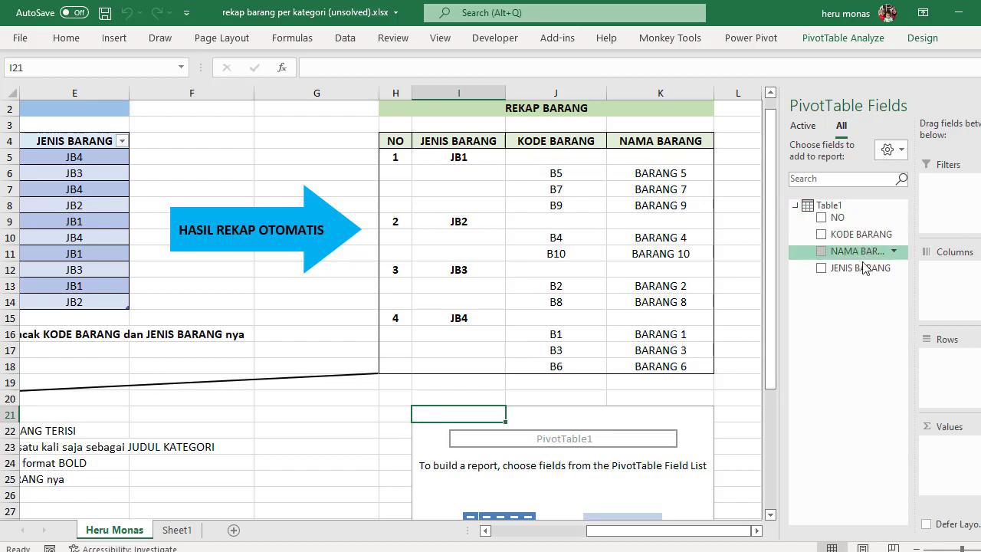
pyautogui.moveTo(855, 270); pyautogui.dragTo(950, 369)
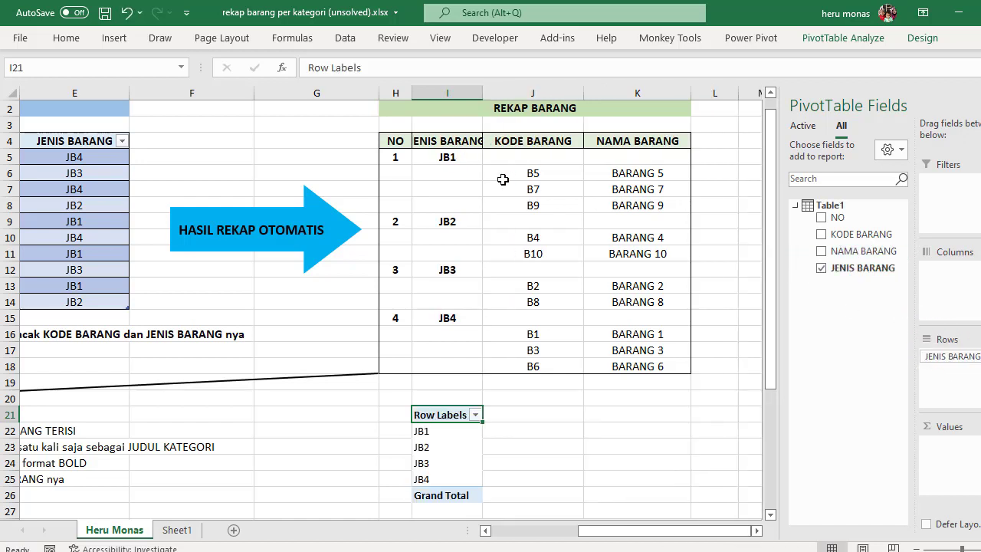
pyautogui.moveTo(849, 234); pyautogui.dragTo(956, 380)
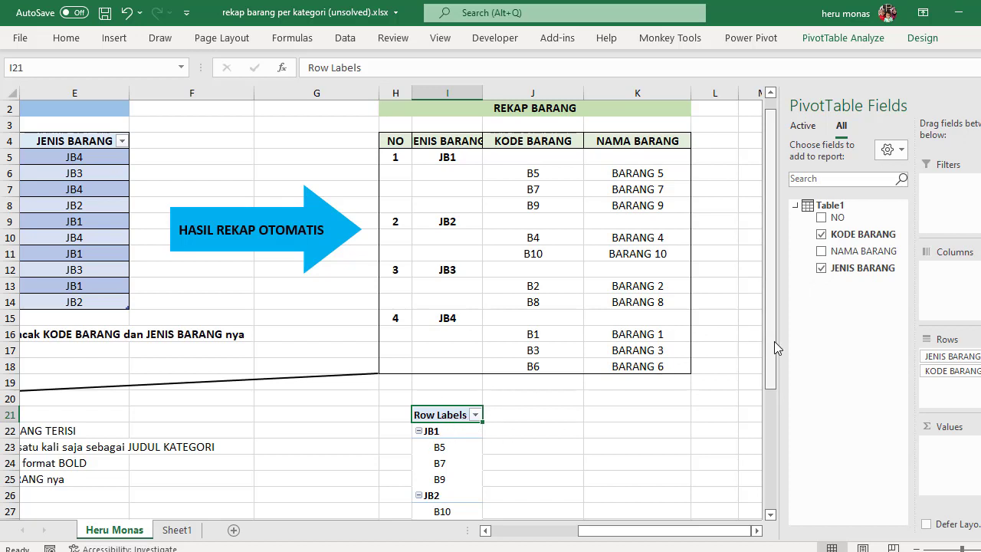
# Step: Set the PivotTable's report layout to Outline Form
pyautogui.moveTo(773, 330); pyautogui.dragTo(712, 383)
pyautogui.click(438, 384)
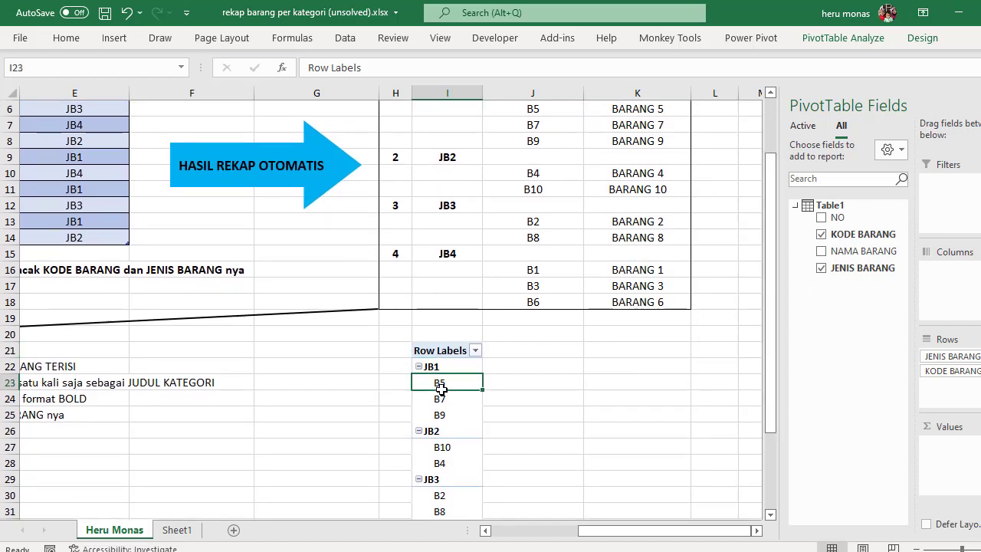
pyautogui.click(924, 44)
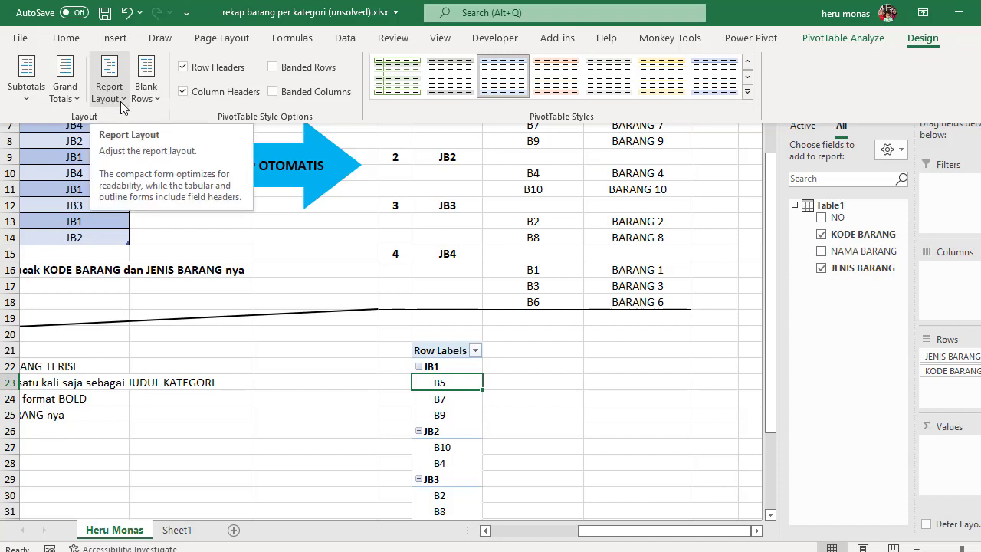
pyautogui.click(122, 107)
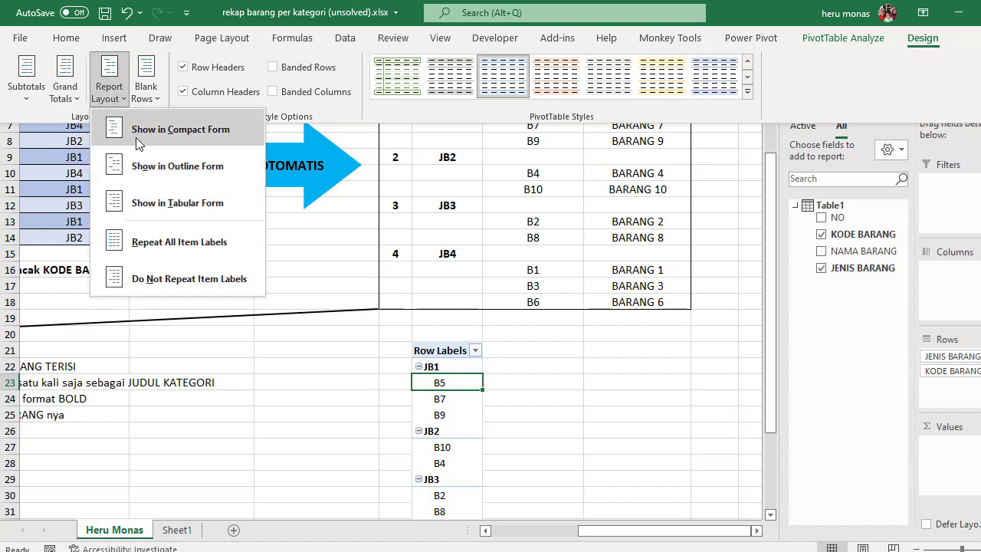
pyautogui.click(144, 167)
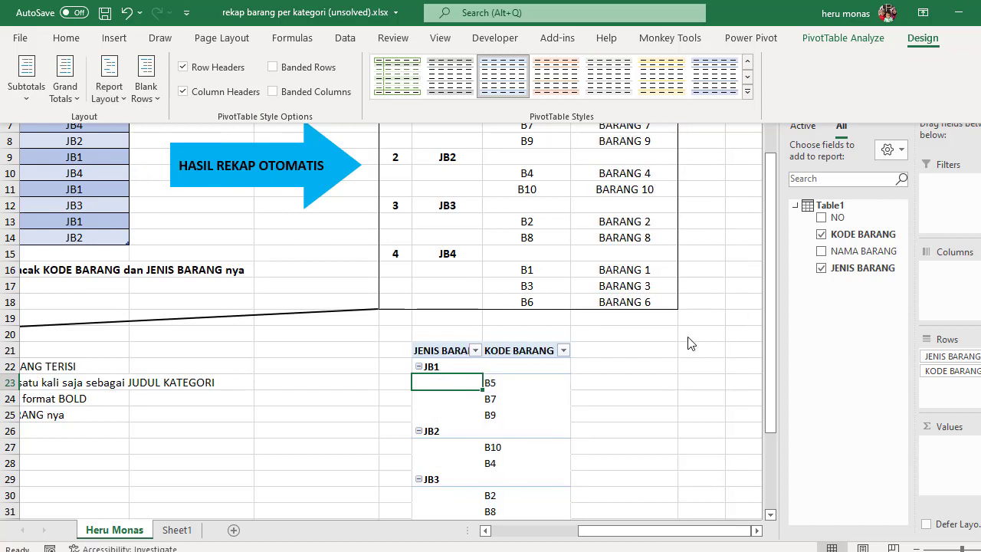
# Step: Try NAMA BARANG as a third row field below KODE BARANG, collapsing and re-expanding item B5
pyautogui.moveTo(771, 388); pyautogui.dragTo(778, 330)
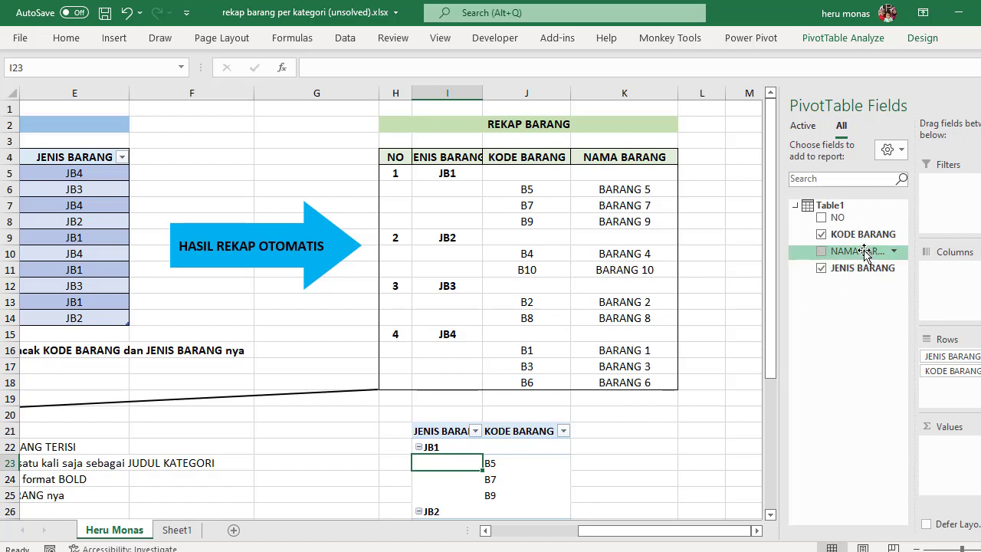
pyautogui.moveTo(865, 253); pyautogui.dragTo(958, 379)
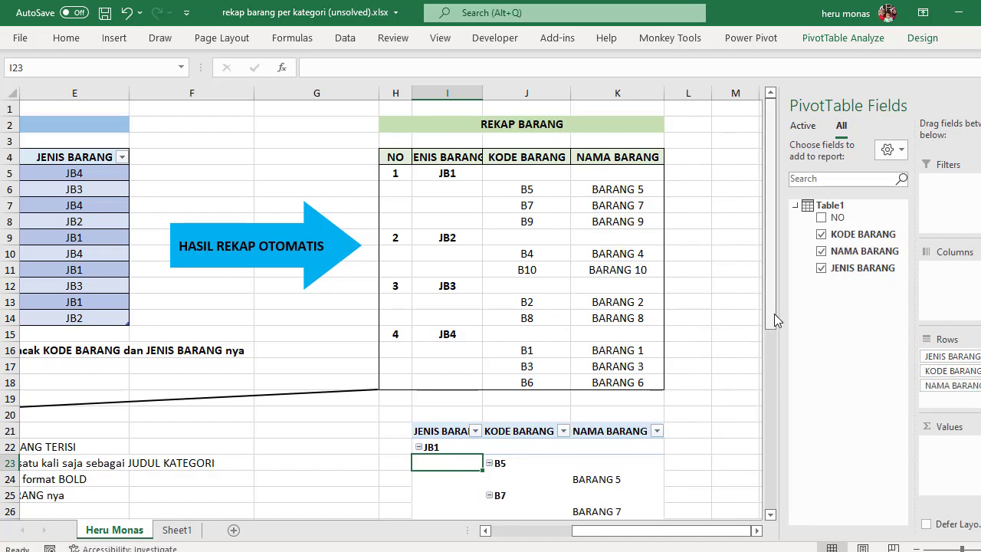
pyautogui.moveTo(774, 314); pyautogui.dragTo(770, 360)
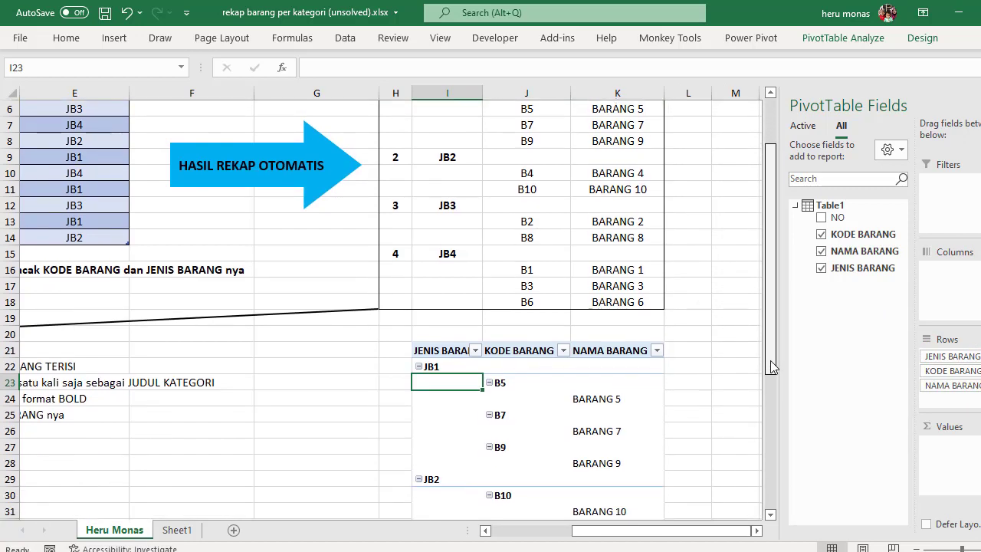
pyautogui.click(490, 382)
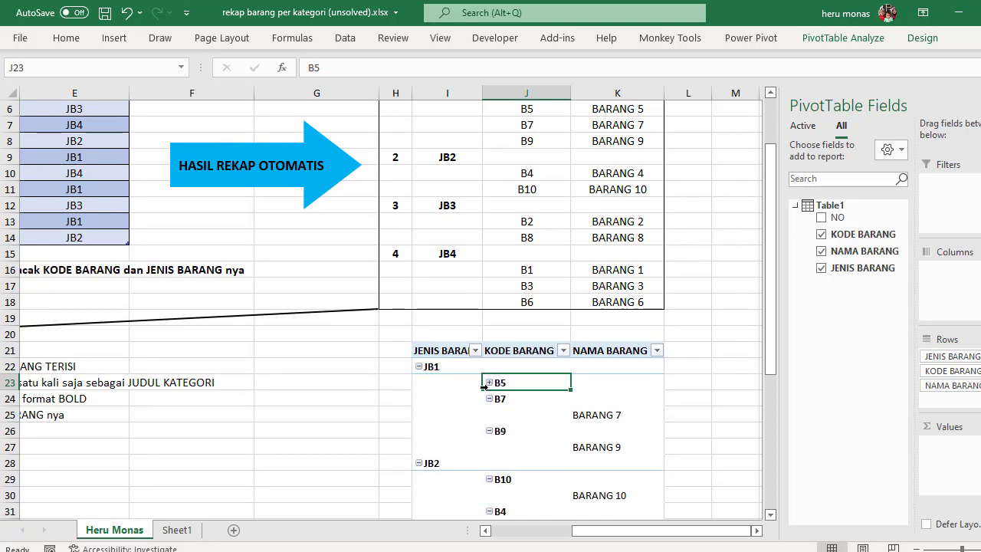
pyautogui.click(489, 381)
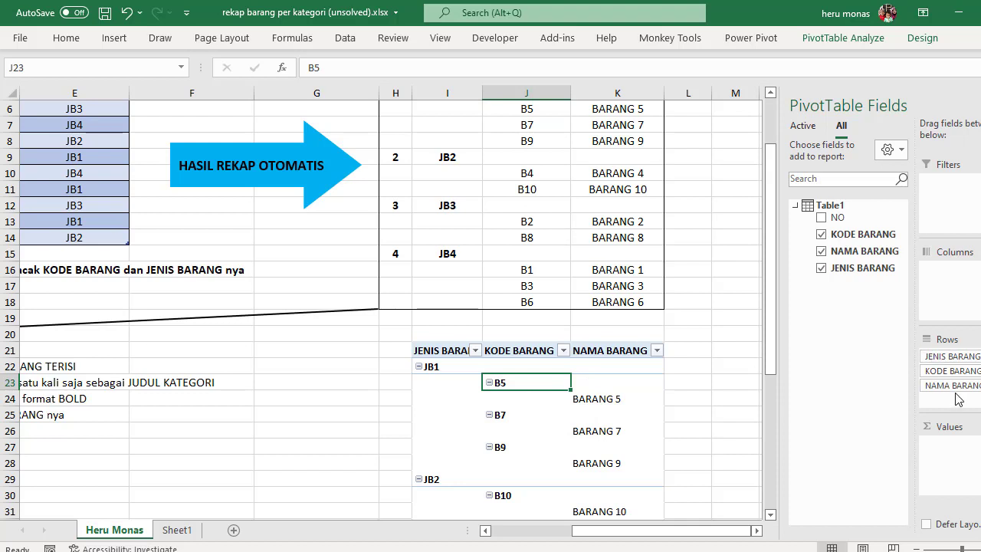
# Step: Try NAMA BARANG as a value field instead of a row field, and remove it from the PivotTable
pyautogui.moveTo(954, 392); pyautogui.dragTo(736, 371)
pyautogui.moveTo(857, 252); pyautogui.dragTo(964, 463)
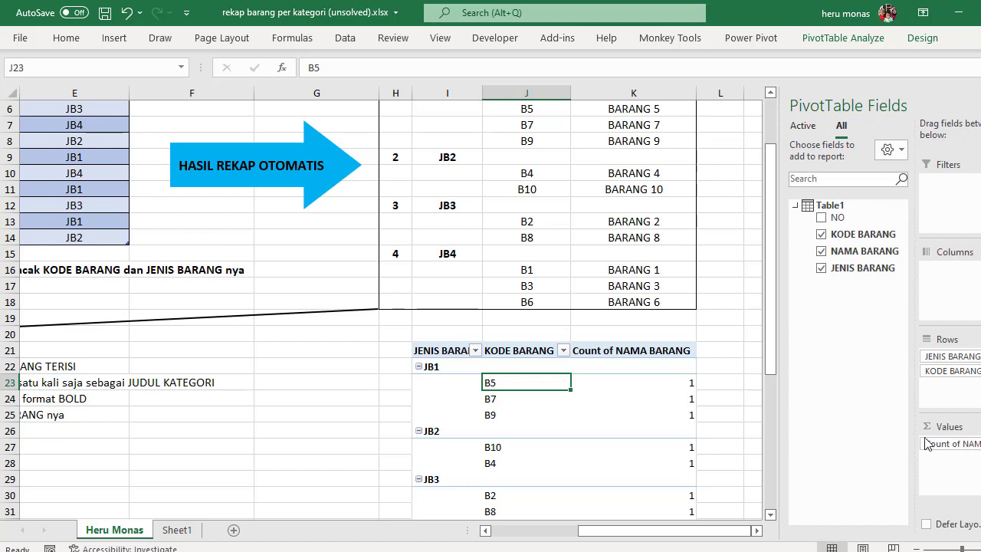
pyautogui.moveTo(956, 451); pyautogui.dragTo(730, 322)
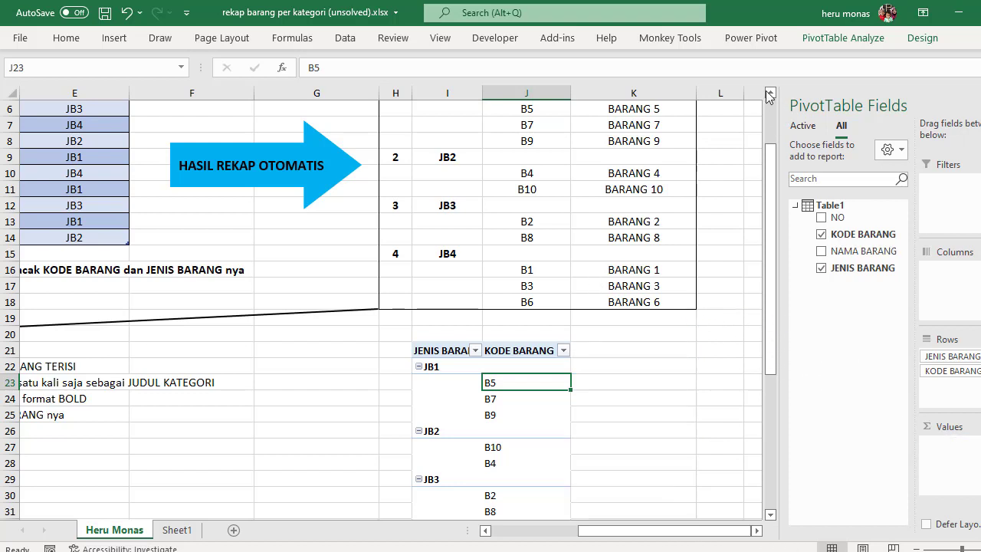
# Step: Open the Power Pivot data model window and enlarge the calculation area below the table
pyautogui.click(750, 46)
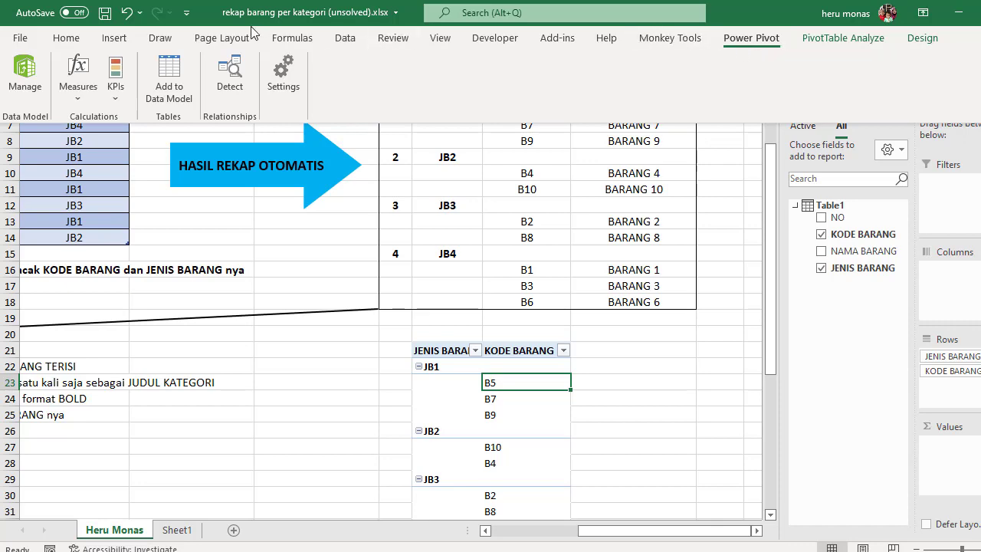
pyautogui.click(25, 71)
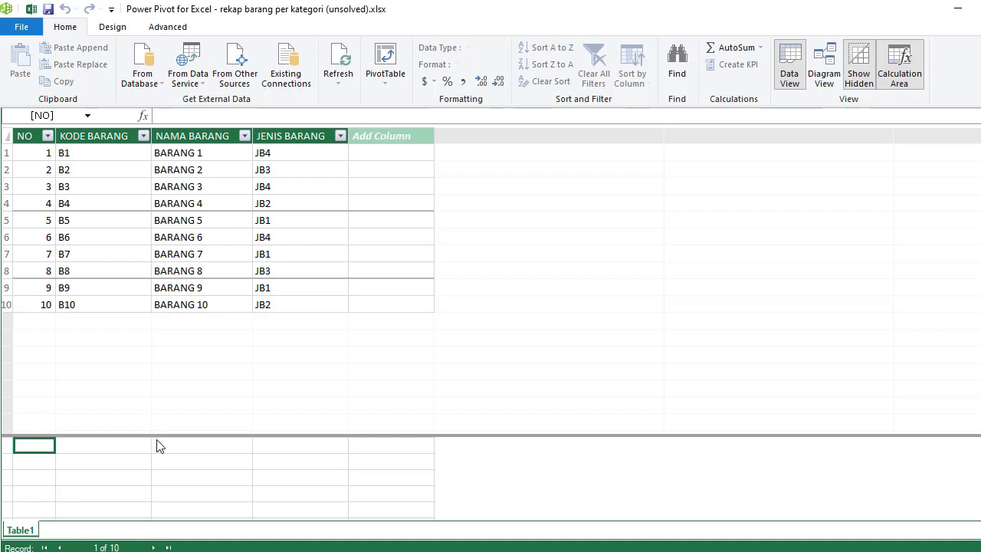
pyautogui.moveTo(167, 436); pyautogui.dragTo(181, 341)
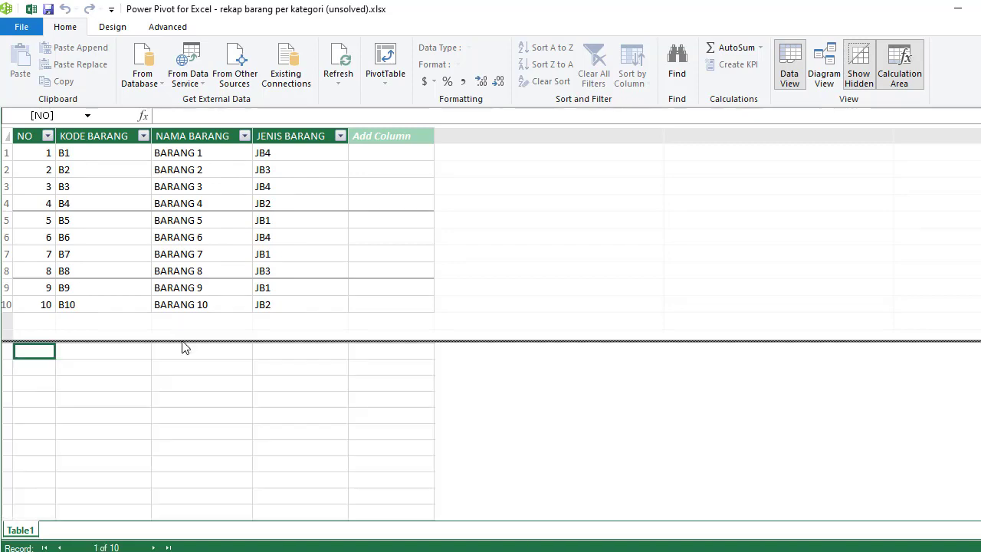
# Step: Create the measure NmBarang:=CONCATENATEX(Table1,Table1[NAMA BARANG],"") in the first calculation cell under KODE BARANG
pyautogui.click(106, 356)
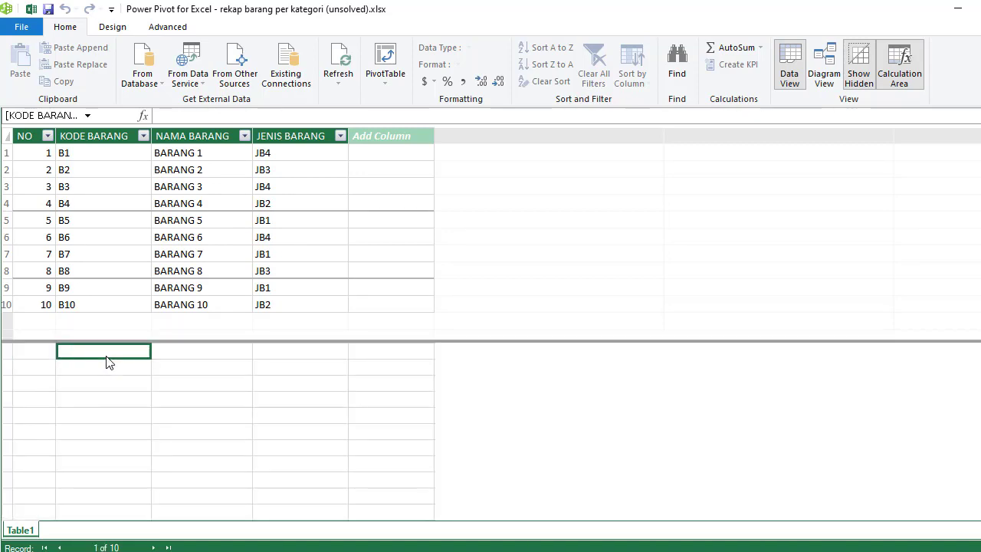
pyautogui.click(178, 118)
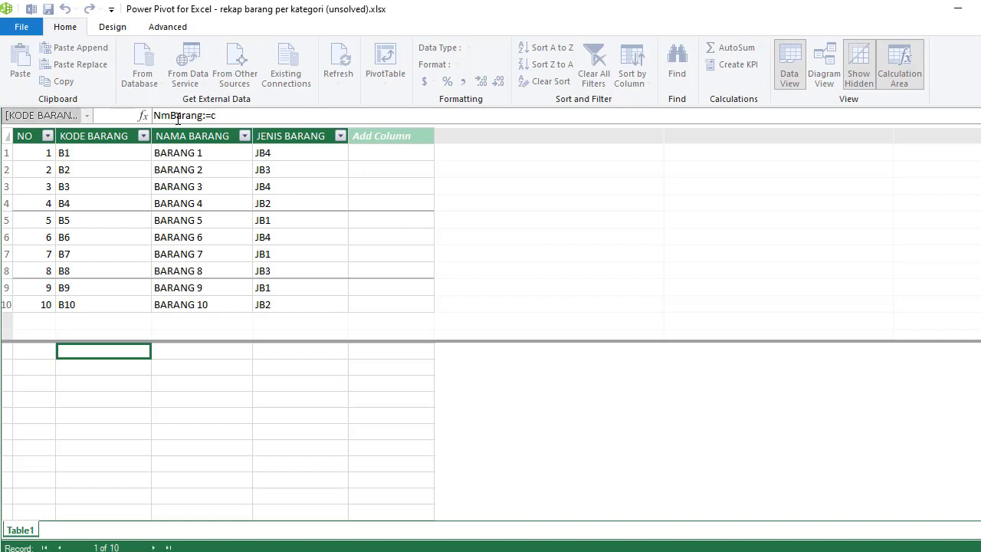
pyautogui.write('concate')
pyautogui.press('Down')
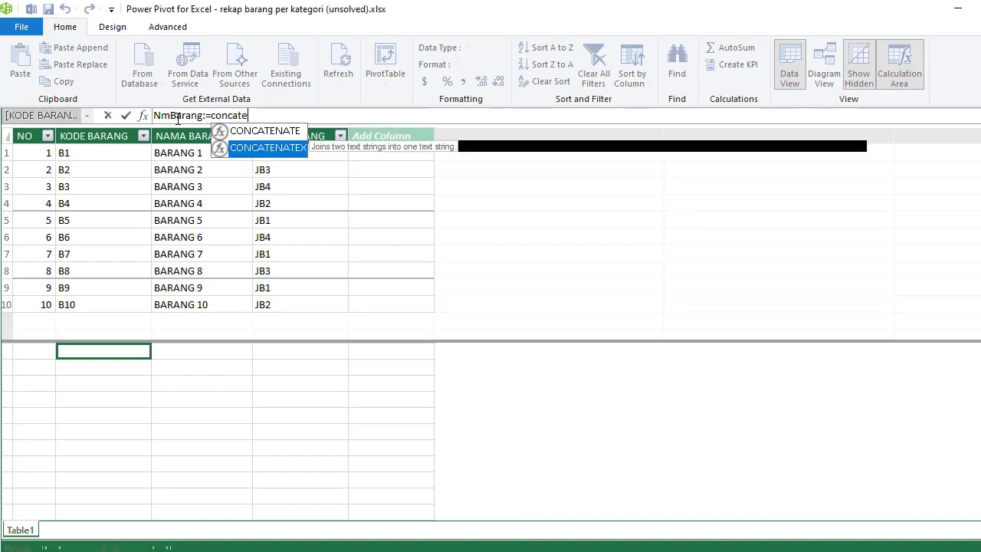
pyautogui.press('Tab')
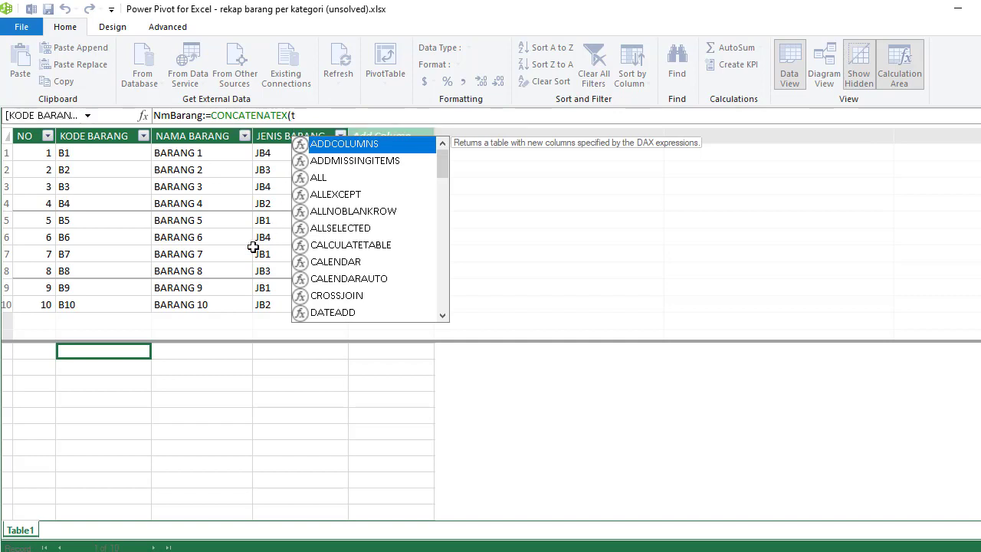
pyautogui.write('t')
pyautogui.press('Down')
pyautogui.press('Down')
pyautogui.press('Tab')
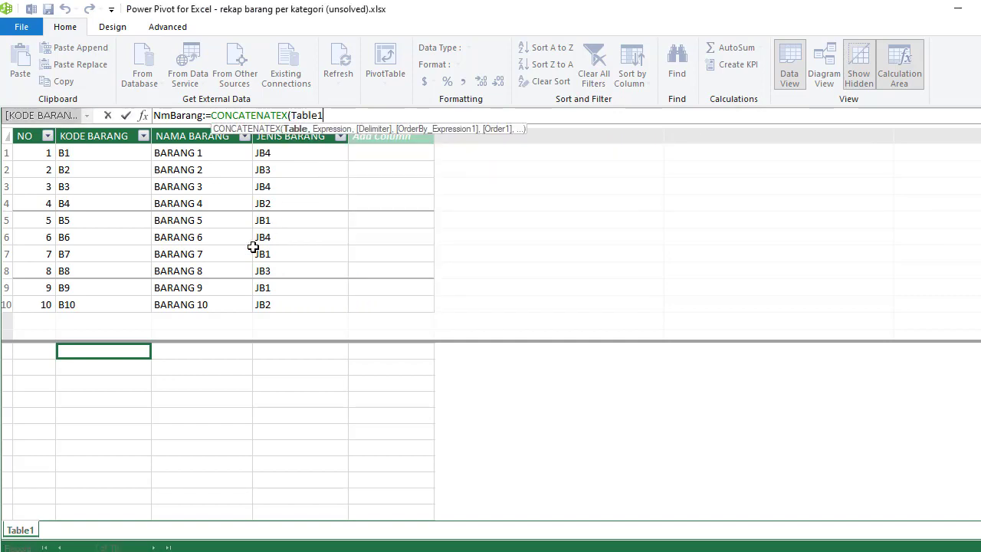
pyautogui.write(',')
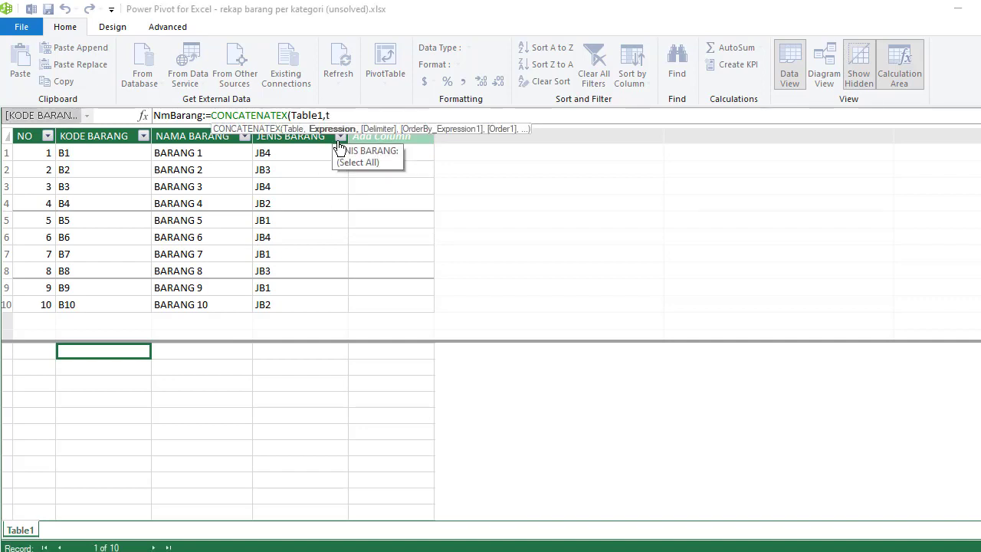
pyautogui.write('t')
pyautogui.press('Down')
pyautogui.press('Down')
pyautogui.press('Down')
pyautogui.press('Down')
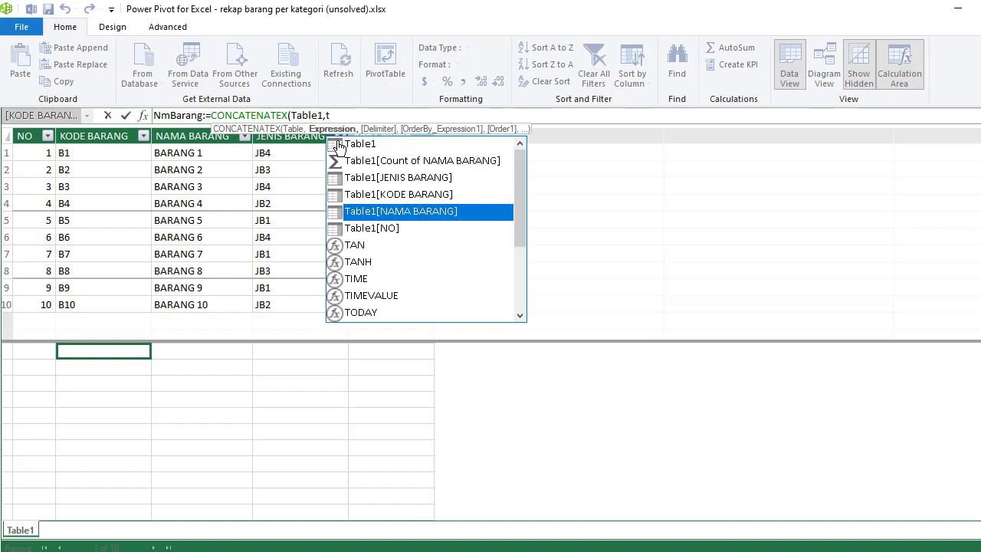
pyautogui.press('Tab')
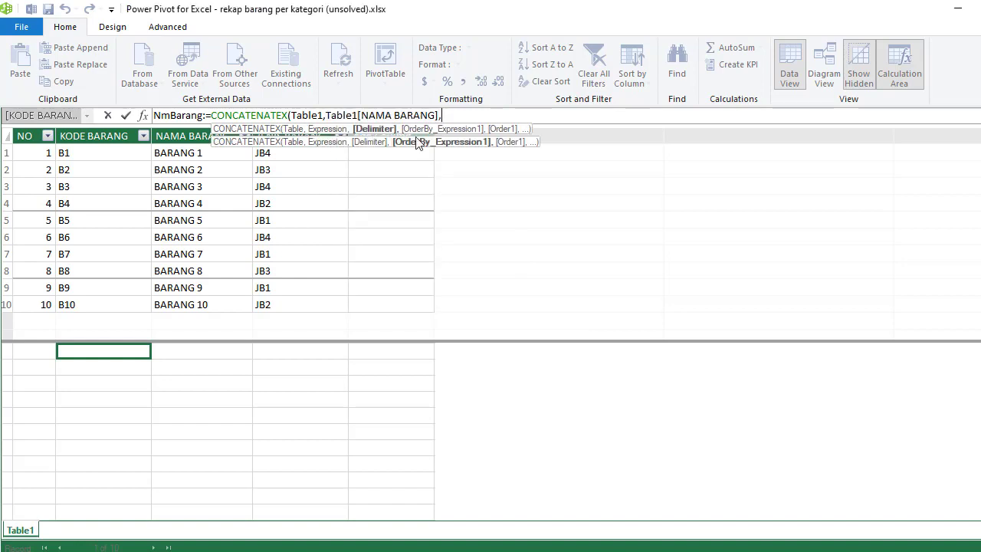
pyautogui.write('""')
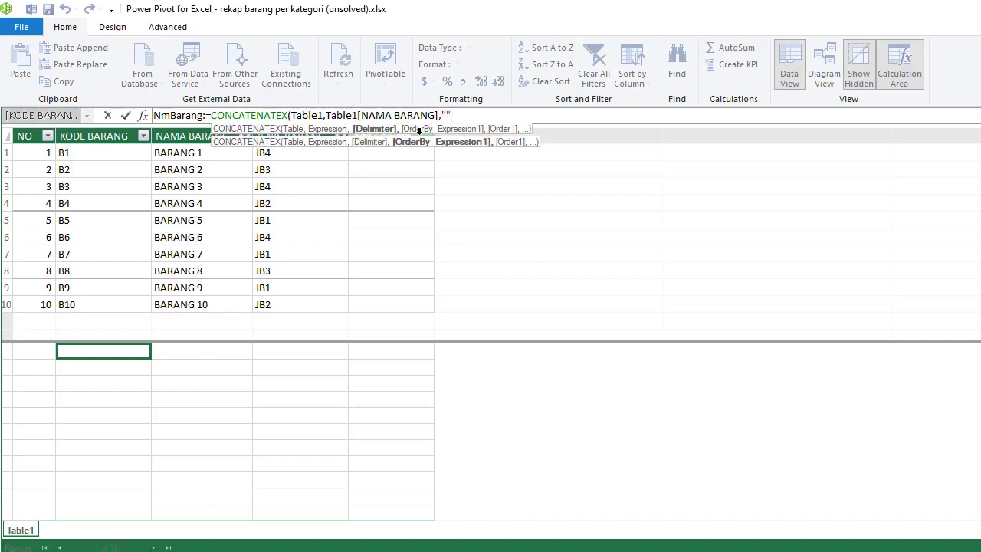
pyautogui.write(')')
pyautogui.press('Return')
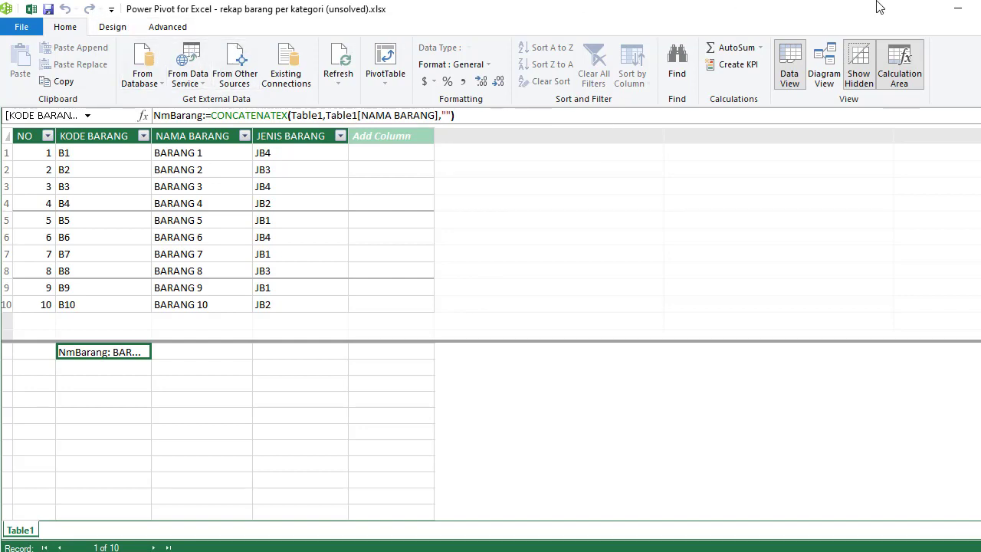
# Step: Return to the workbook and add the NmBarang measure to the PivotTable's values
pyautogui.click(945, 14)
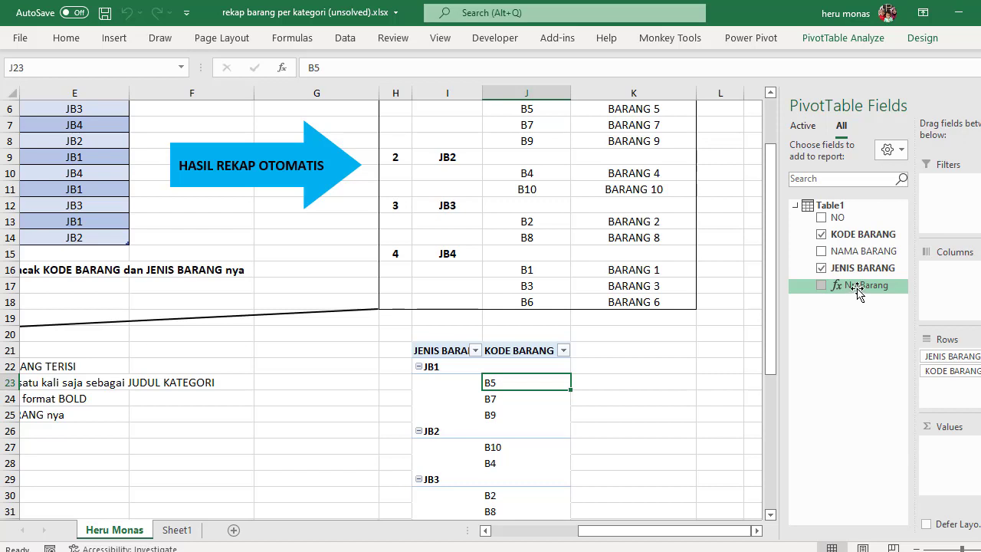
pyautogui.moveTo(859, 291); pyautogui.dragTo(959, 458)
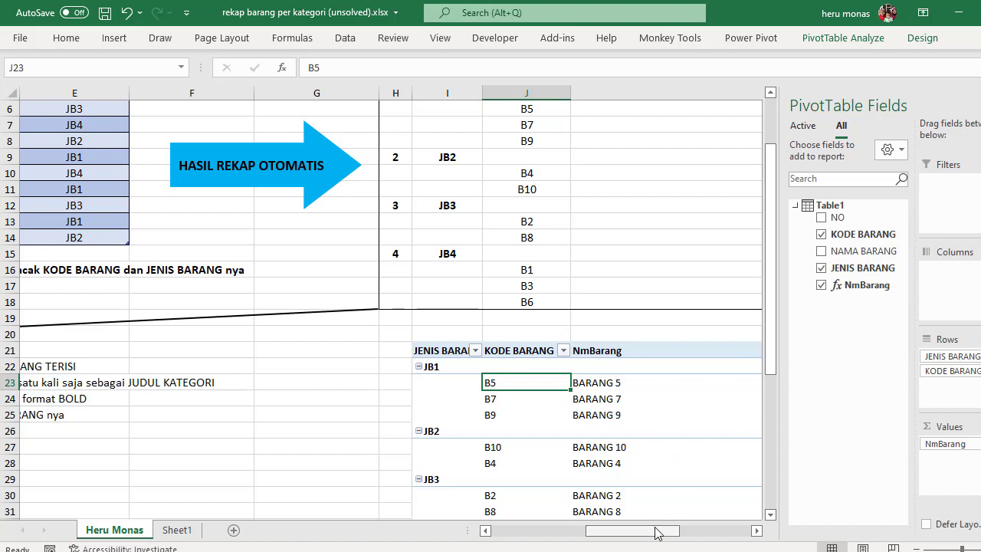
pyautogui.moveTo(770, 365); pyautogui.dragTo(769, 274)
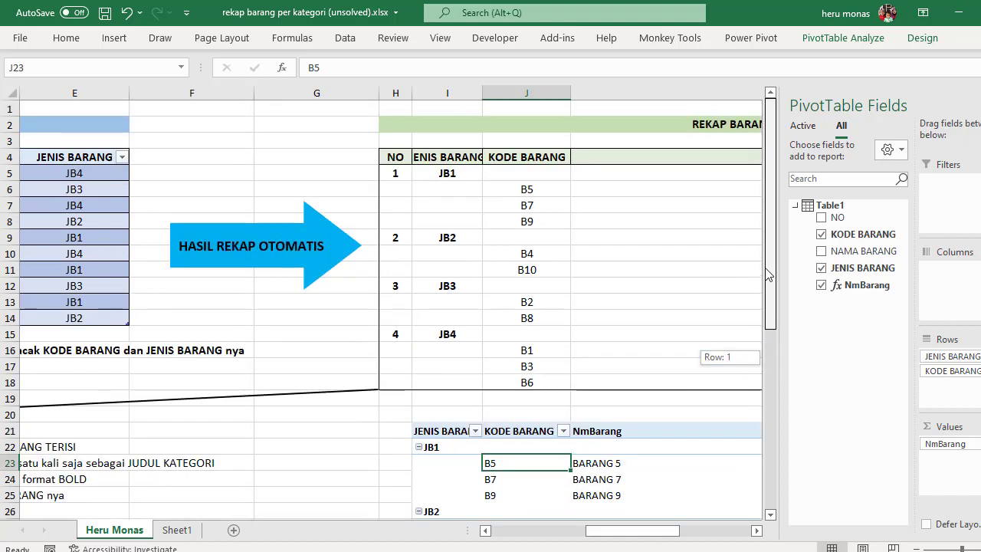
# Step: Set the width of column K to 22
pyautogui.click(686, 240)
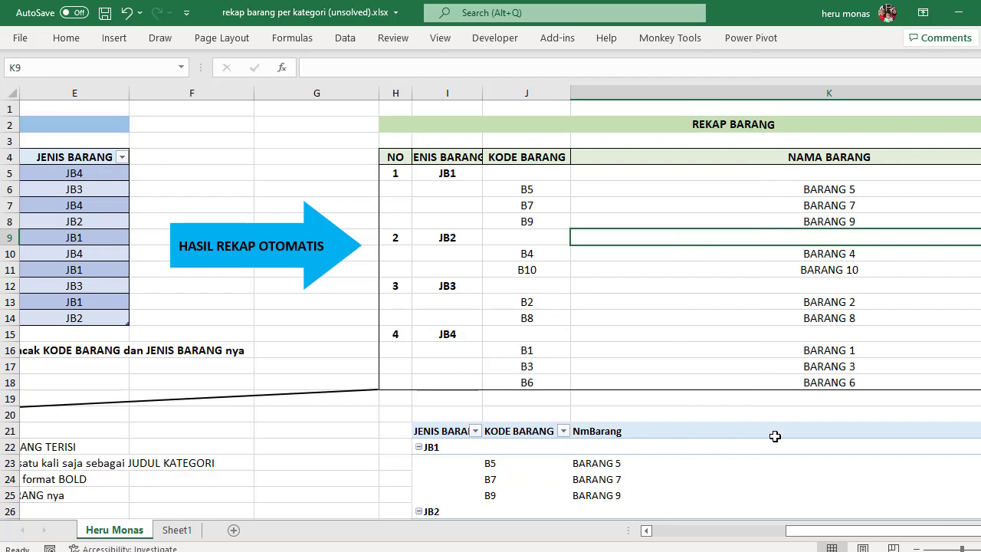
pyautogui.click(856, 87)
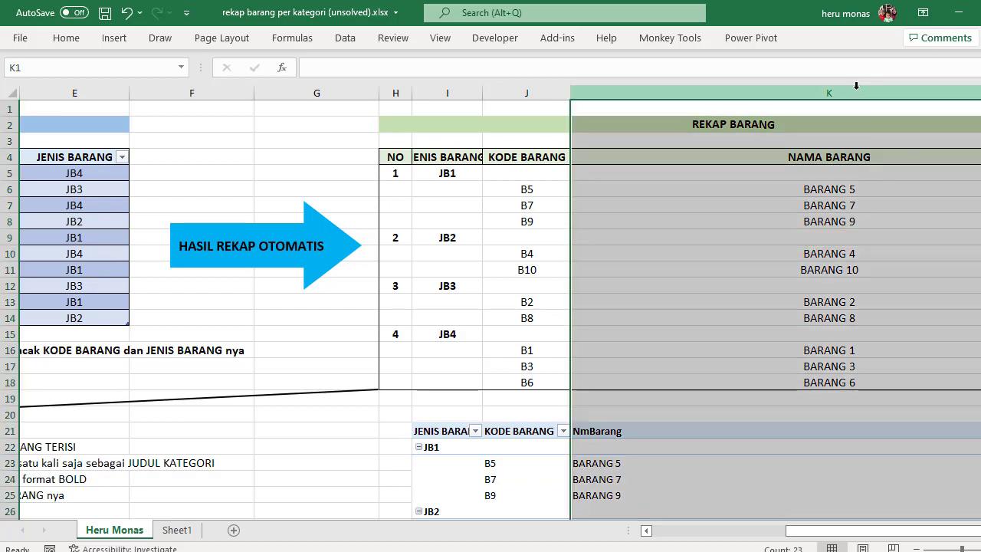
pyautogui.rightClick(856, 87)
pyautogui.click(920, 304)
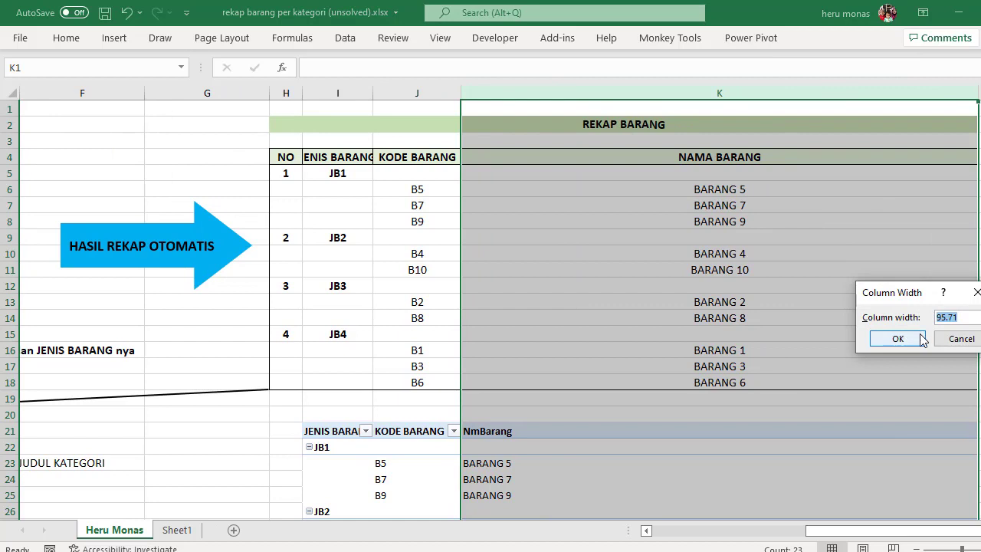
pyautogui.write('22')
pyautogui.click(920, 338)
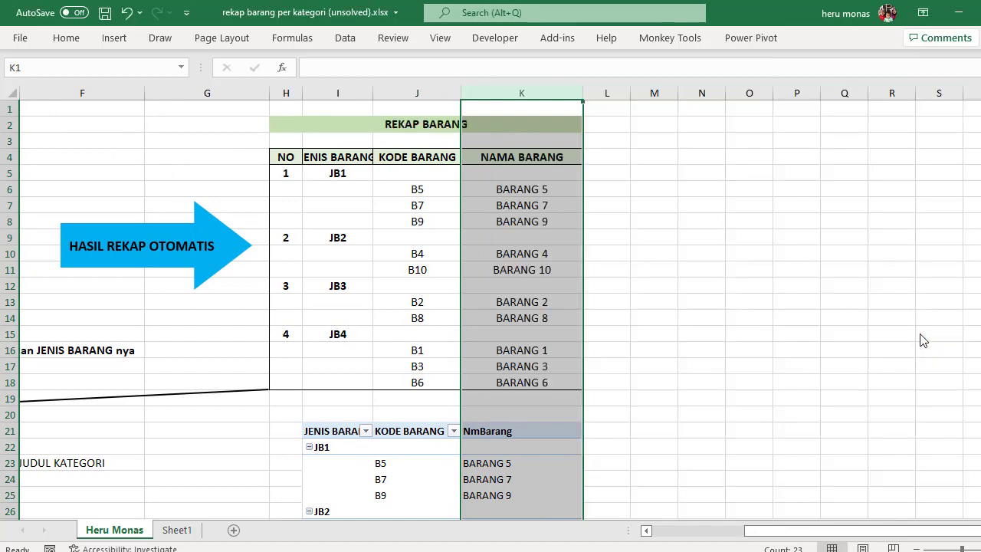
pyautogui.click(906, 305)
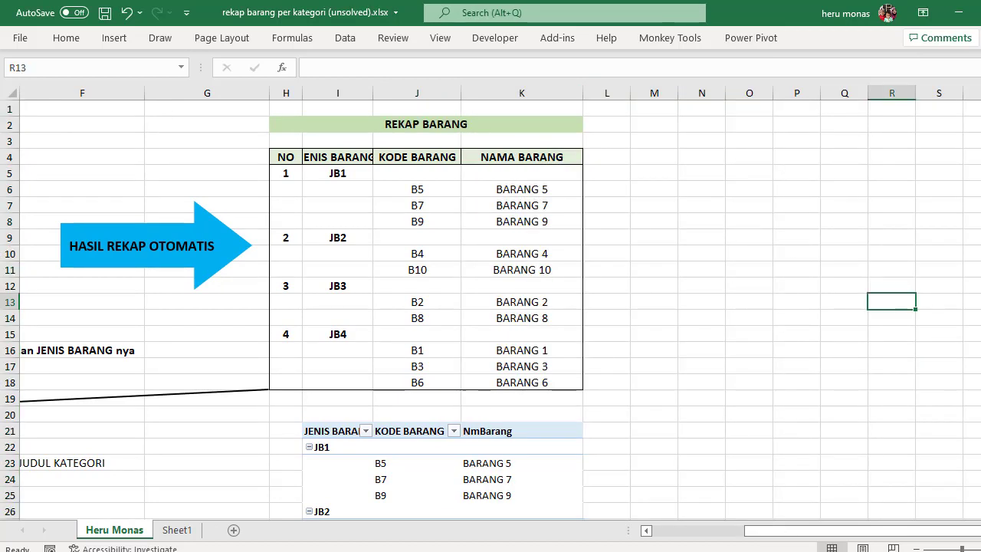
# Step: Review the PivotTable against the expected recap, and turn off its grand totals for rows and columns
pyautogui.scroll(-2, 491, 310)
pyautogui.scroll(2, 490, 310)
pyautogui.click(321, 448)
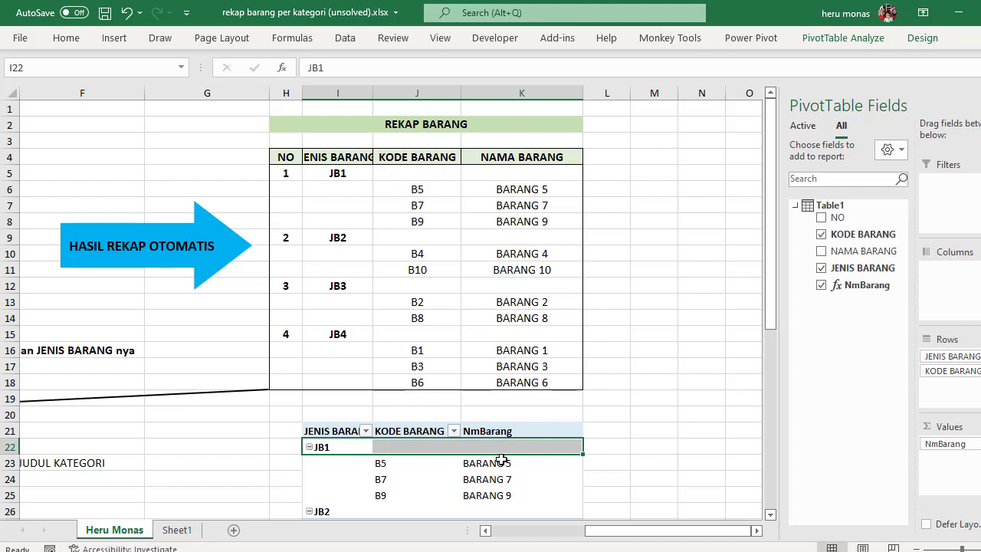
pyautogui.moveTo(500, 459); pyautogui.dragTo(499, 499)
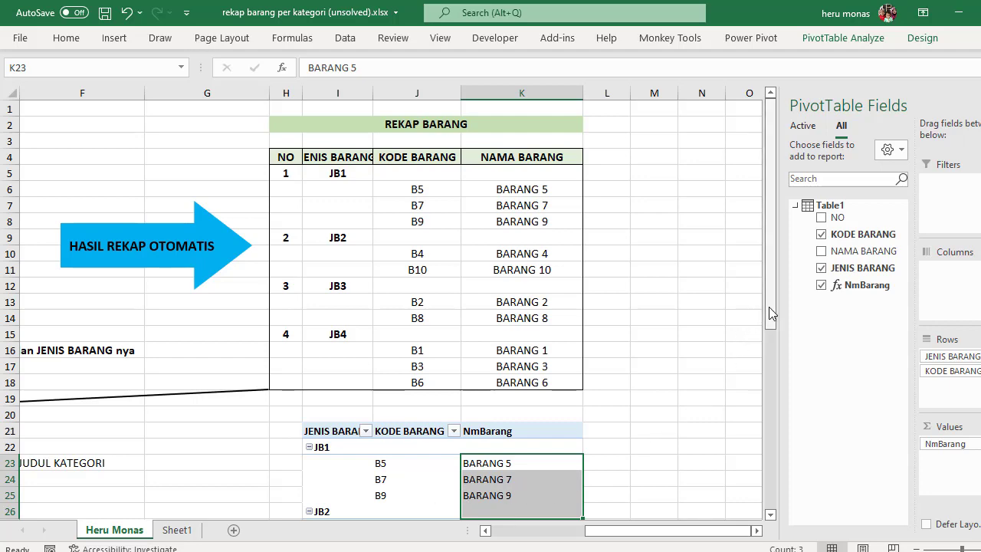
pyautogui.moveTo(771, 314); pyautogui.dragTo(770, 441)
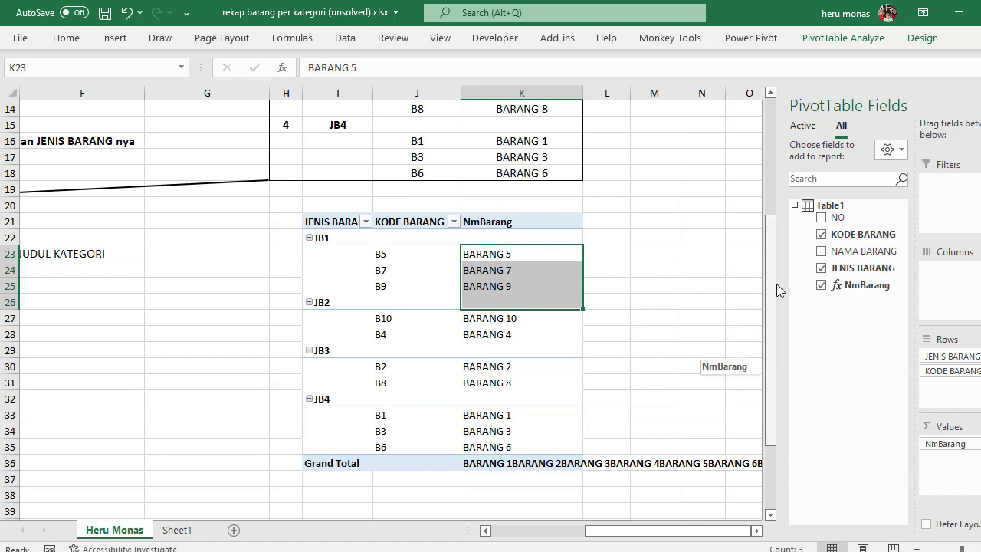
pyautogui.scroll(4, 777, 283)
pyautogui.click(529, 475)
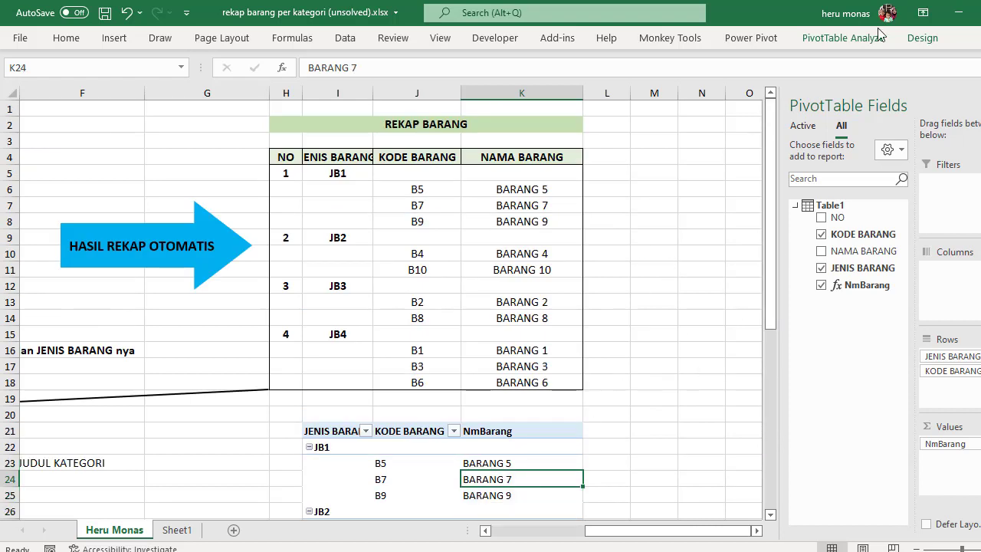
pyautogui.click(918, 42)
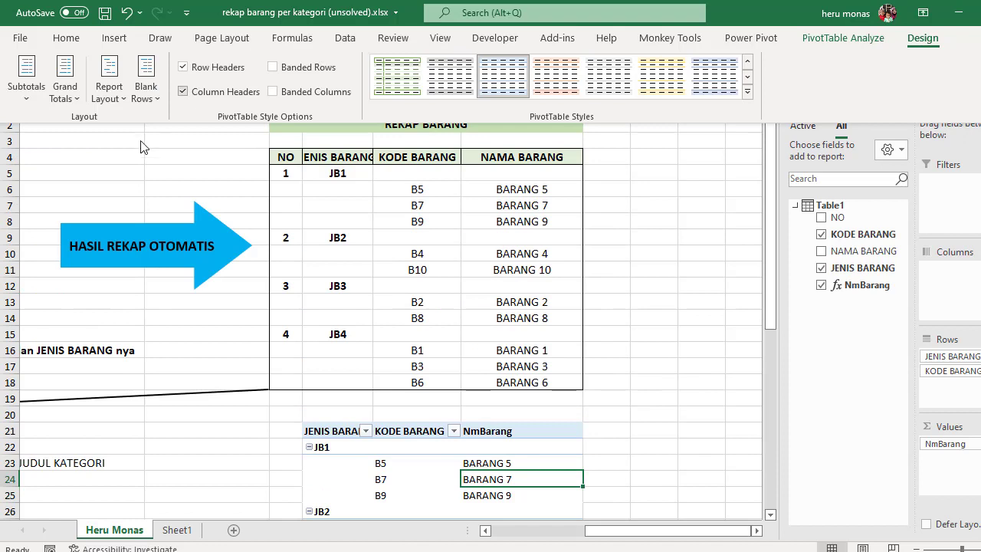
pyautogui.click(78, 95)
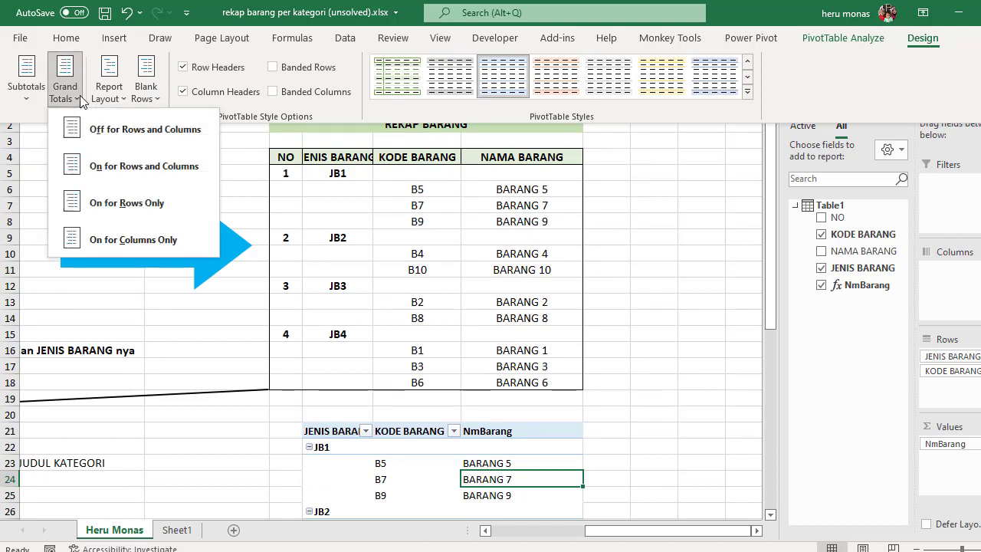
pyautogui.click(135, 132)
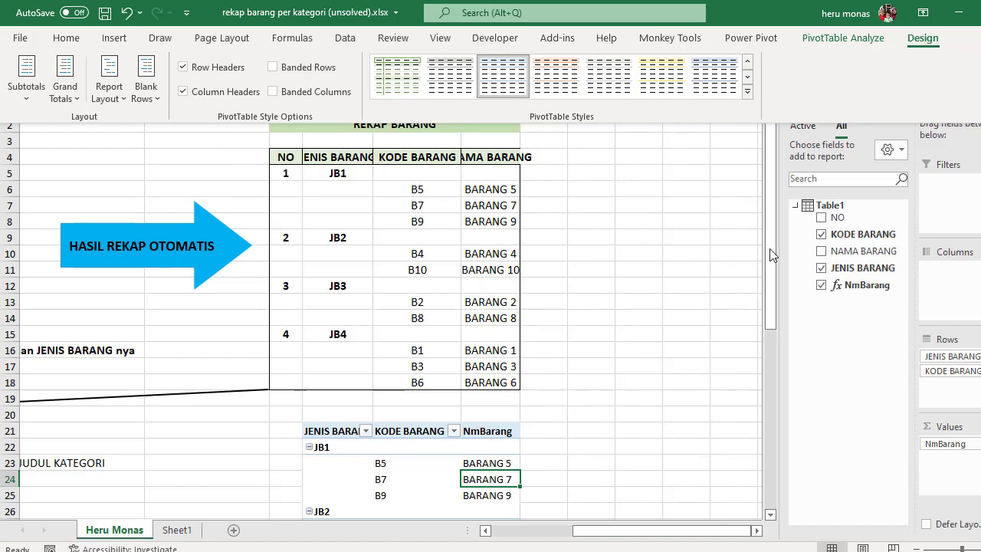
# Step: Enter the header NO in cell H21, beside the PivotTable's JENIS BARANG header
pyautogui.moveTo(773, 255)
pyautogui.mouseDown()
pyautogui.moveTo(769, 376)
pyautogui.moveTo(772, 261)
pyautogui.mouseUp()
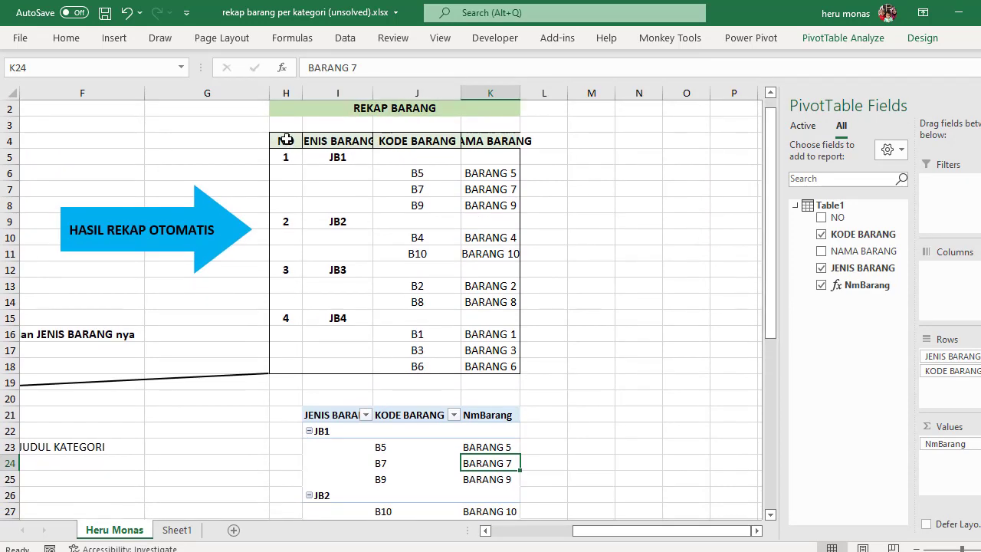
pyautogui.click(285, 139)
pyautogui.click(279, 414)
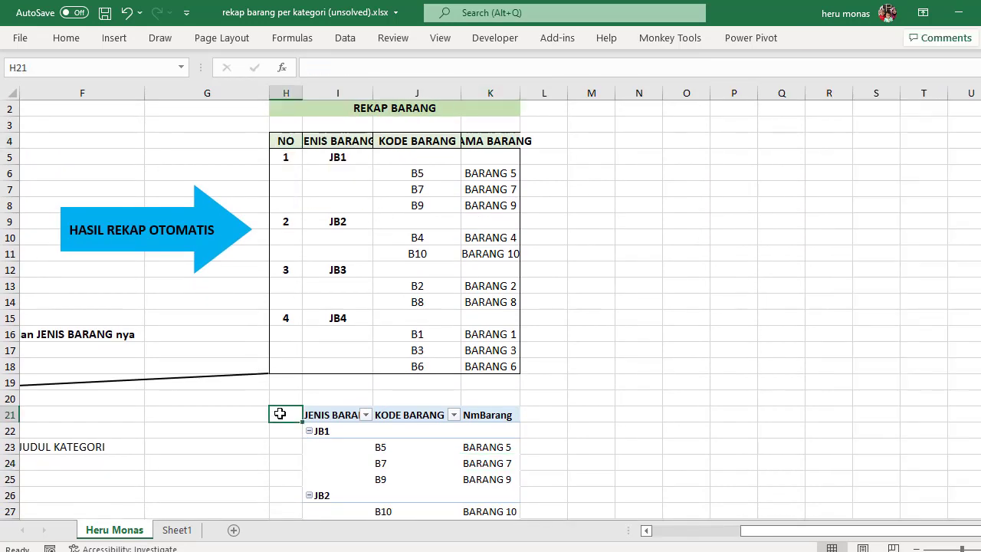
pyautogui.write('NO')
pyautogui.press('Return')
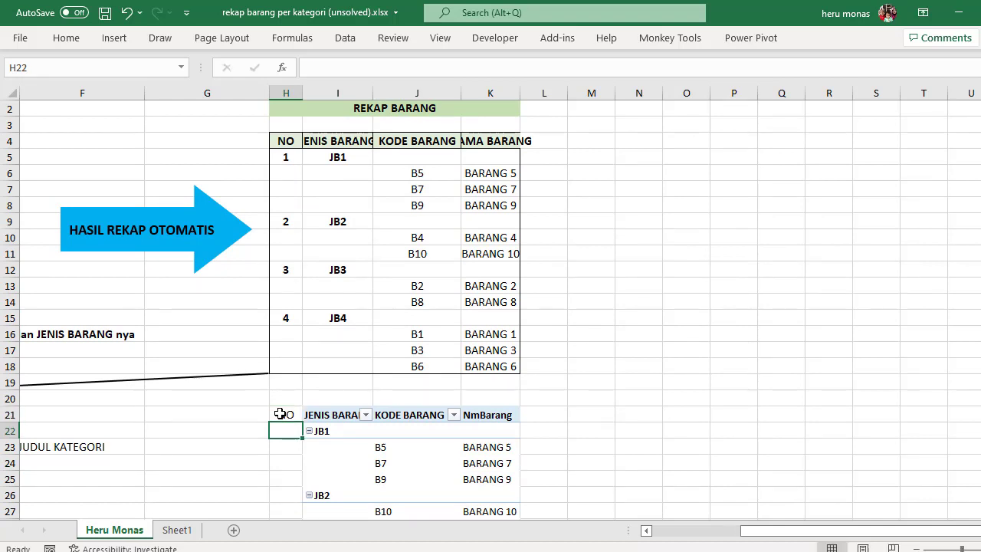
# Step: Copy the formatting of the JENIS BARANG header in I21 onto the NO header in H21
pyautogui.click(314, 414)
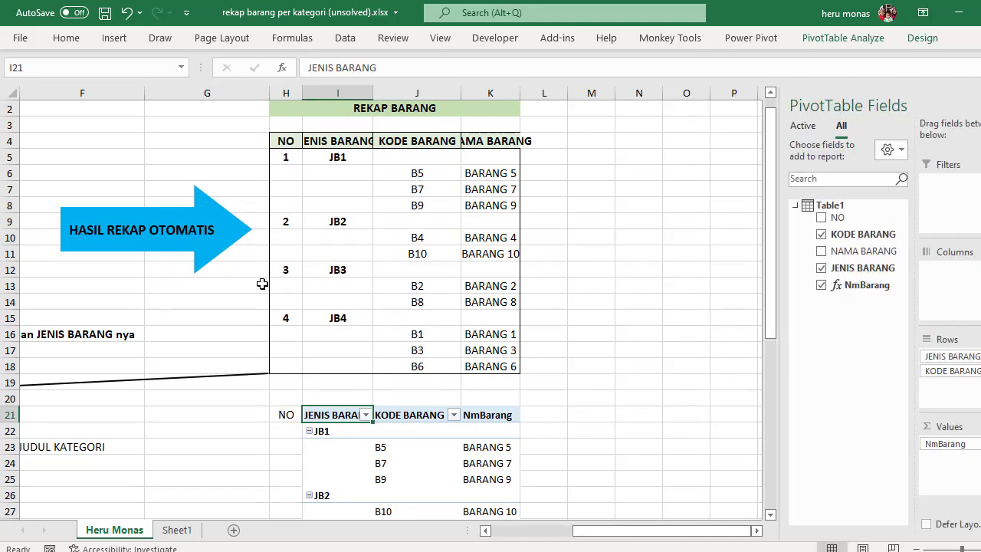
pyautogui.click(74, 44)
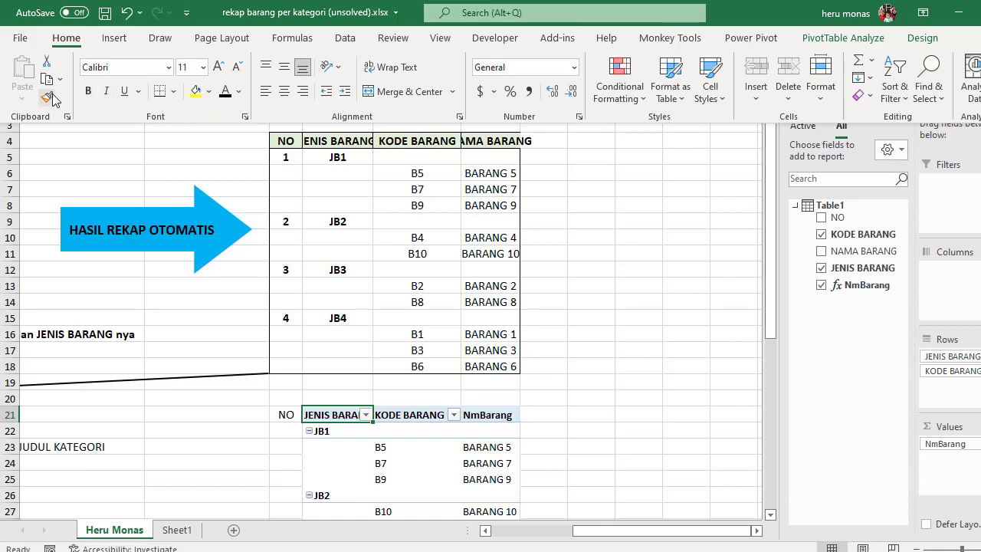
pyautogui.click(49, 96)
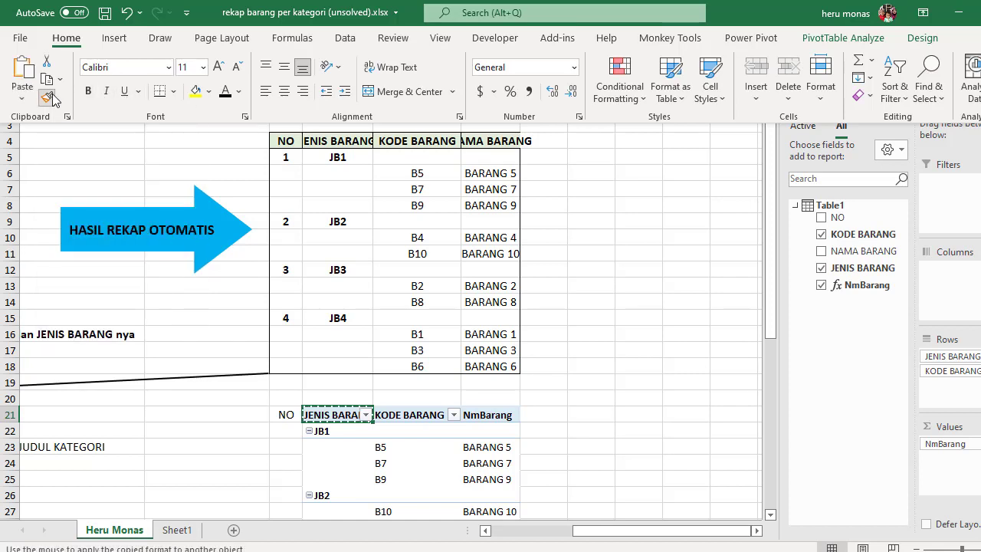
pyautogui.click(287, 416)
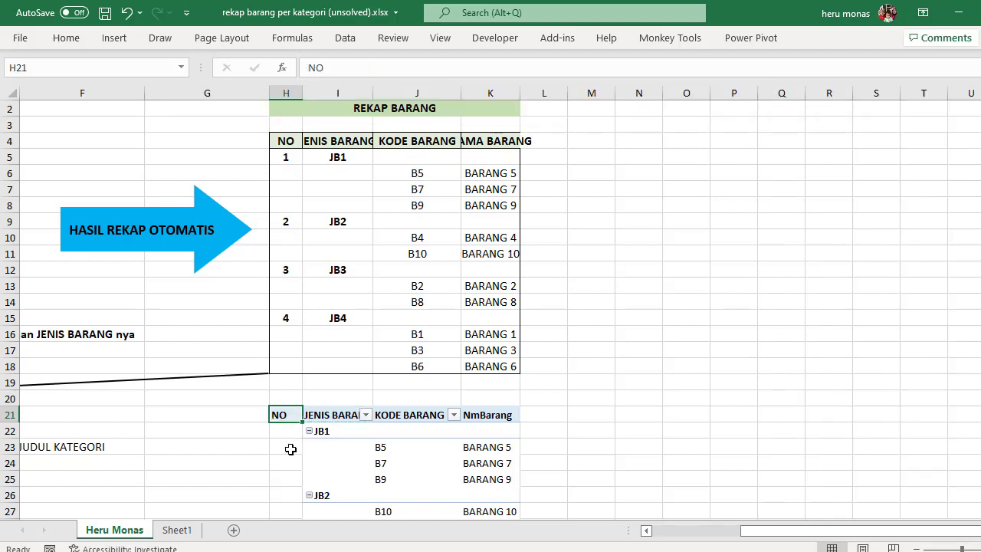
# Step: Write the numbering formula =IF(I22="","",COUNTA(I22:I22)) in cell H22
pyautogui.click(290, 449)
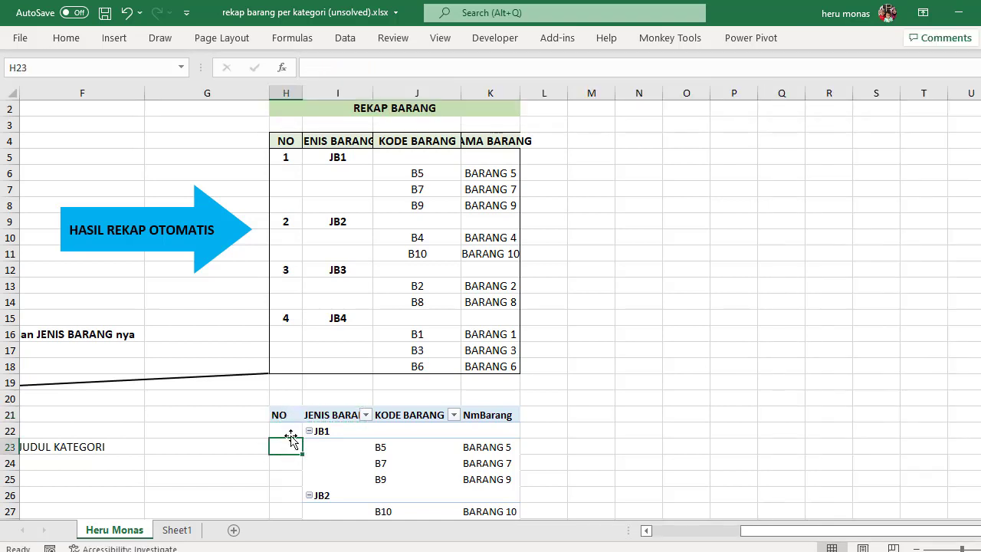
pyautogui.click(290, 427)
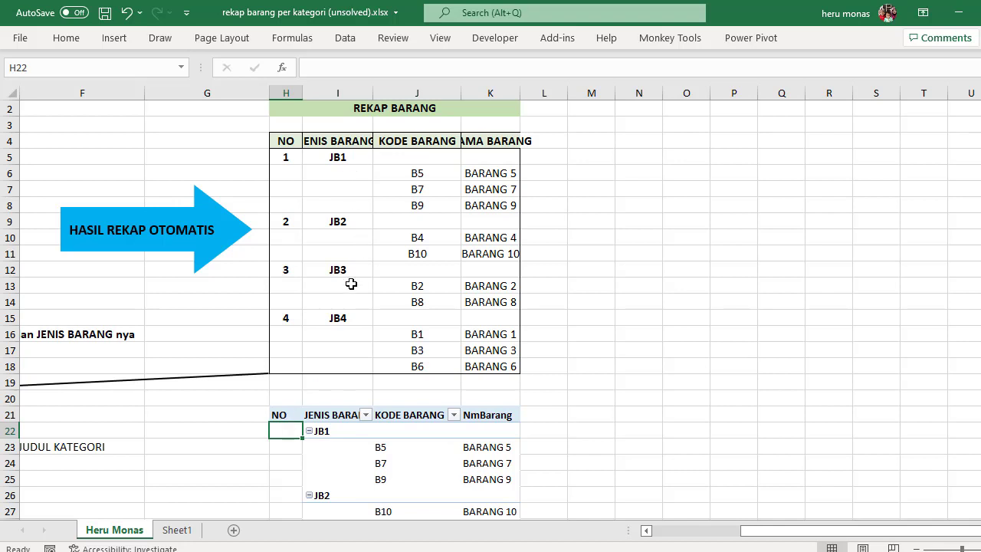
pyautogui.write('=if(')
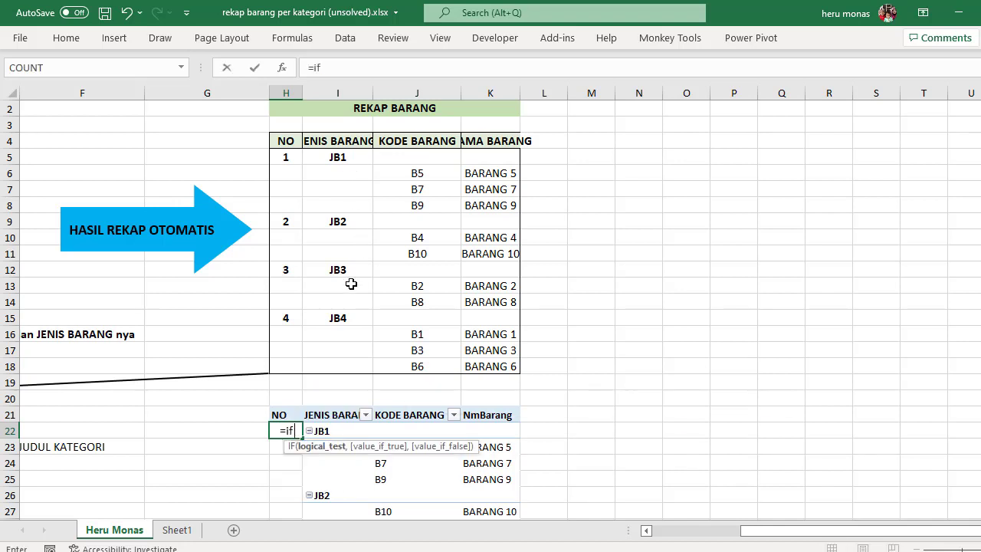
pyautogui.click(332, 434)
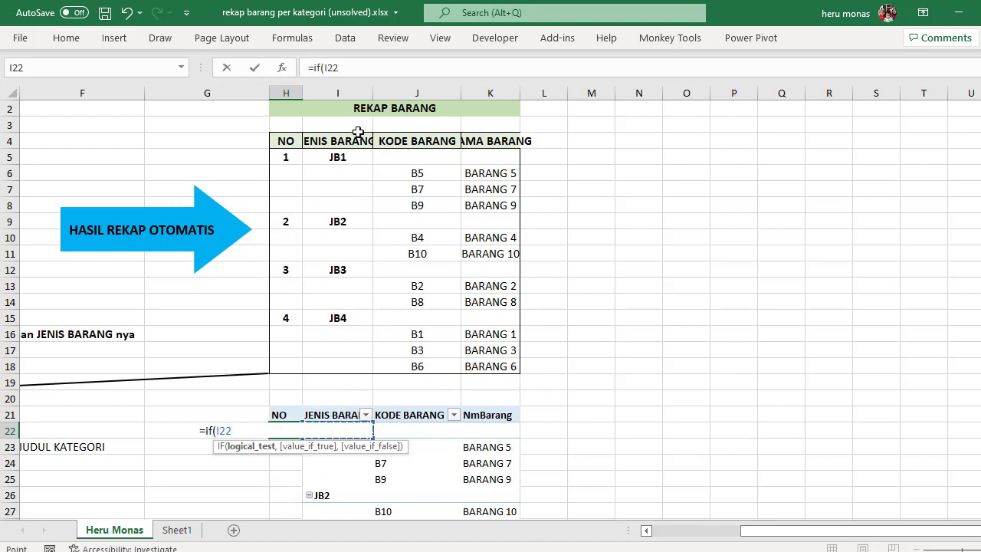
pyautogui.write('=')
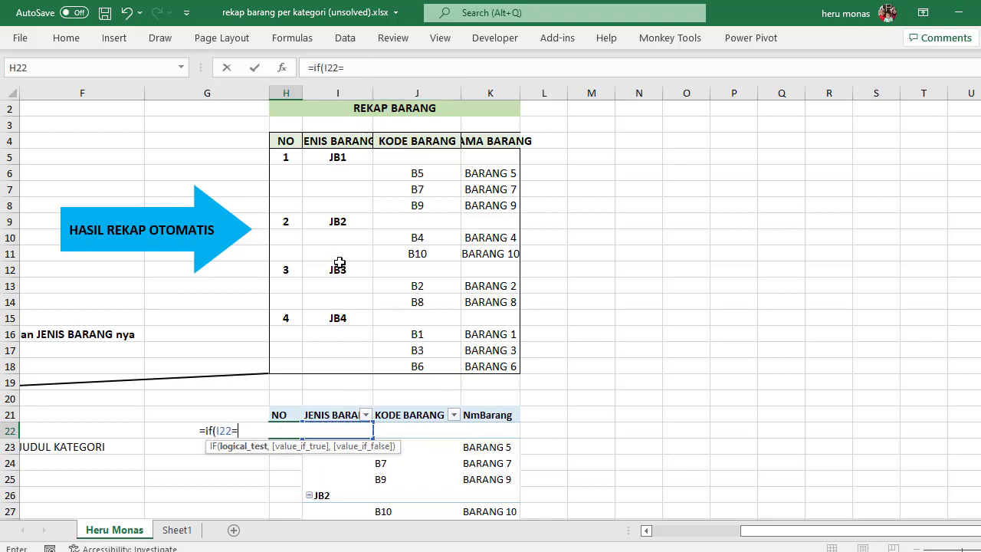
pyautogui.write('"",')
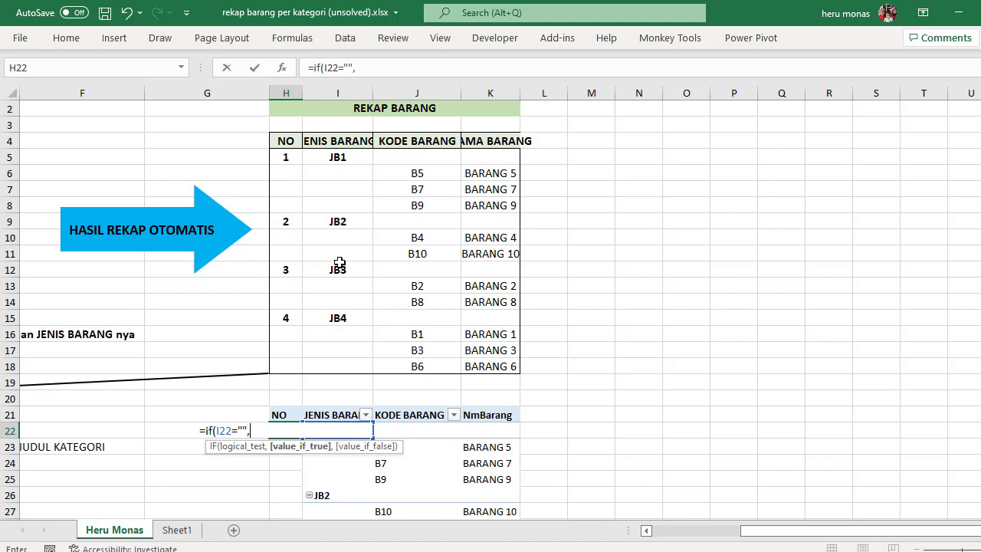
pyautogui.write('"",')
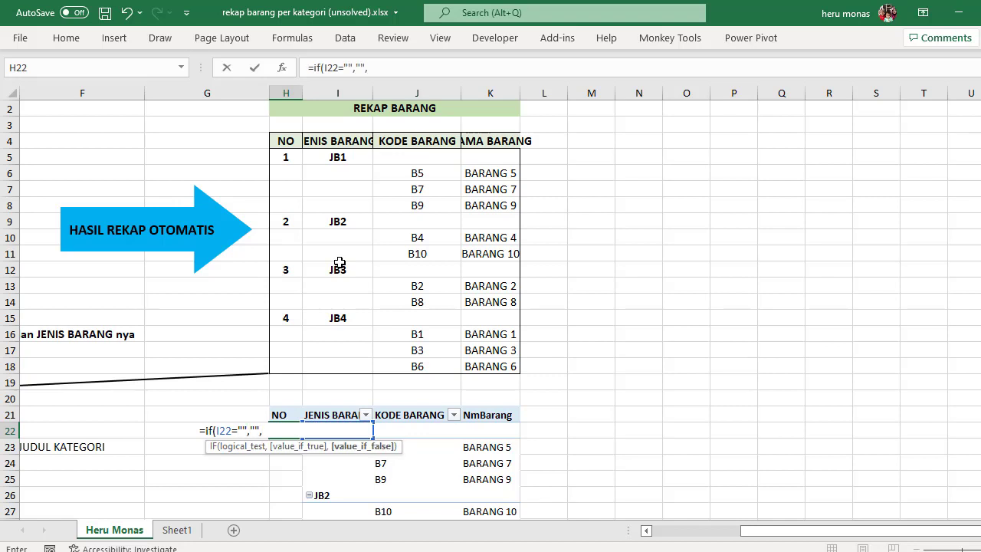
pyautogui.write('co')
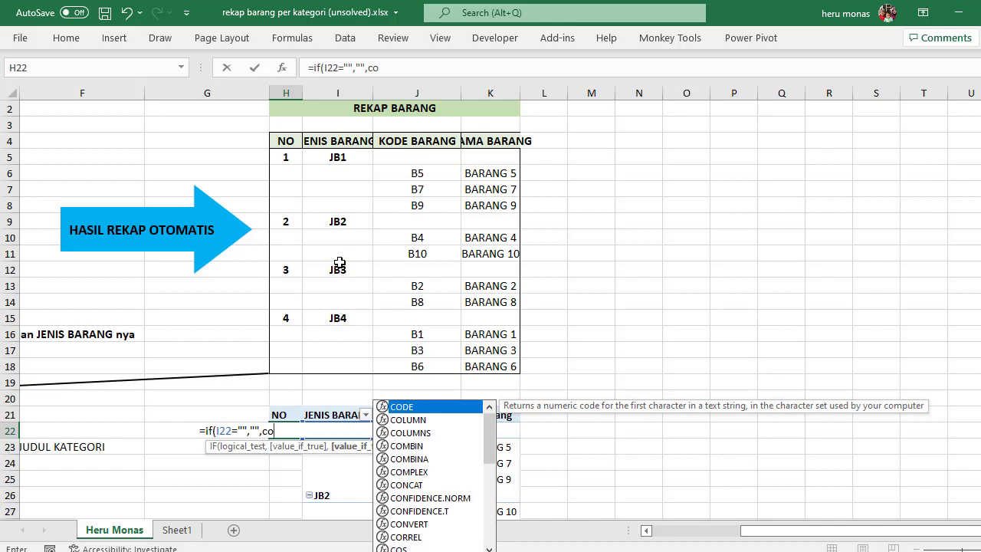
pyautogui.write('u')
pyautogui.press('Down')
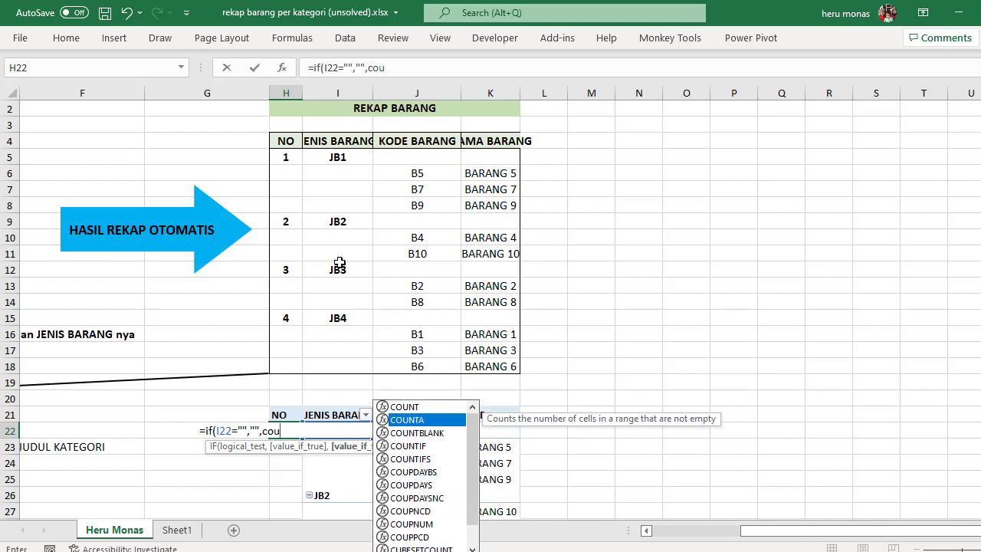
pyautogui.press('Tab')
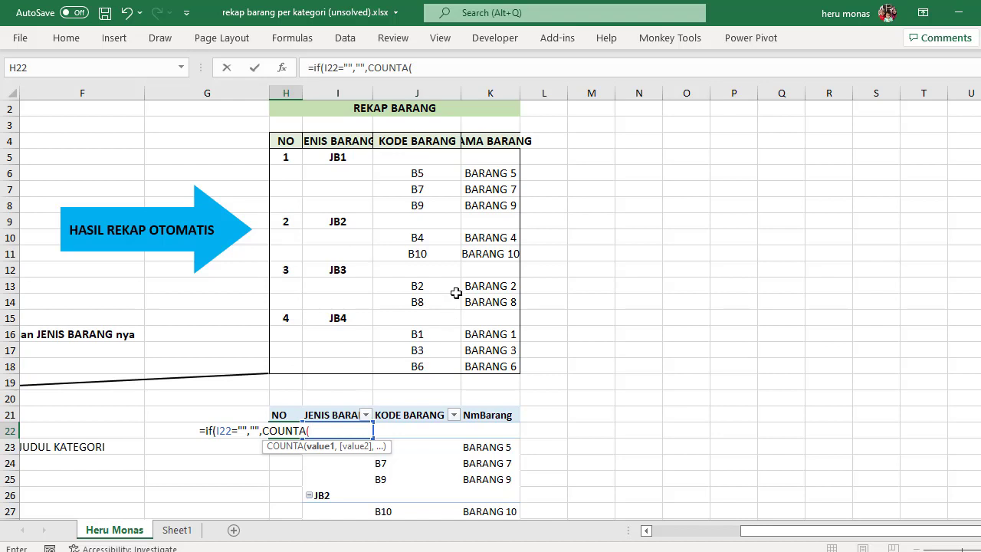
pyautogui.write('I22:I22))')
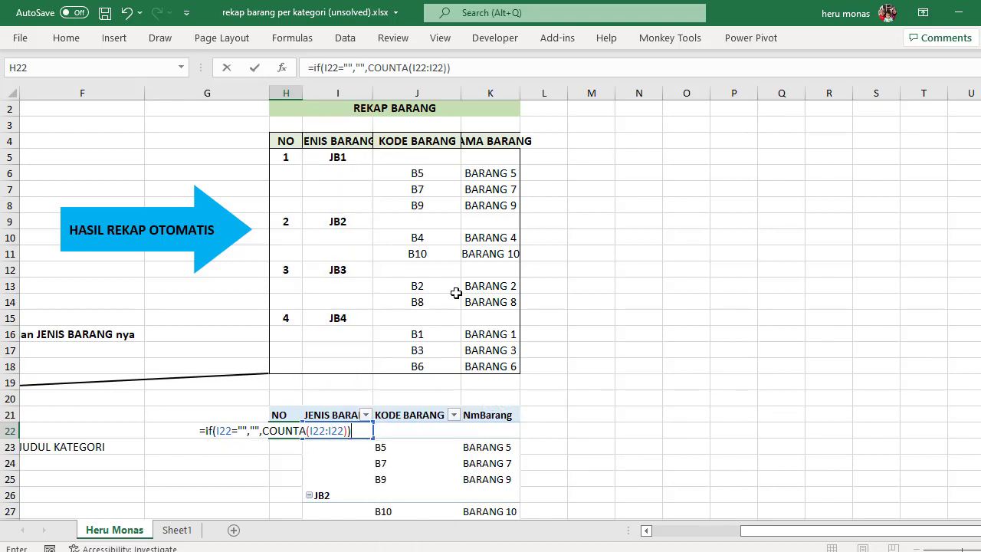
# Step: Make the first I22 reference in the COUNTA range absolute and commit the formula in H22
pyautogui.click(422, 69)
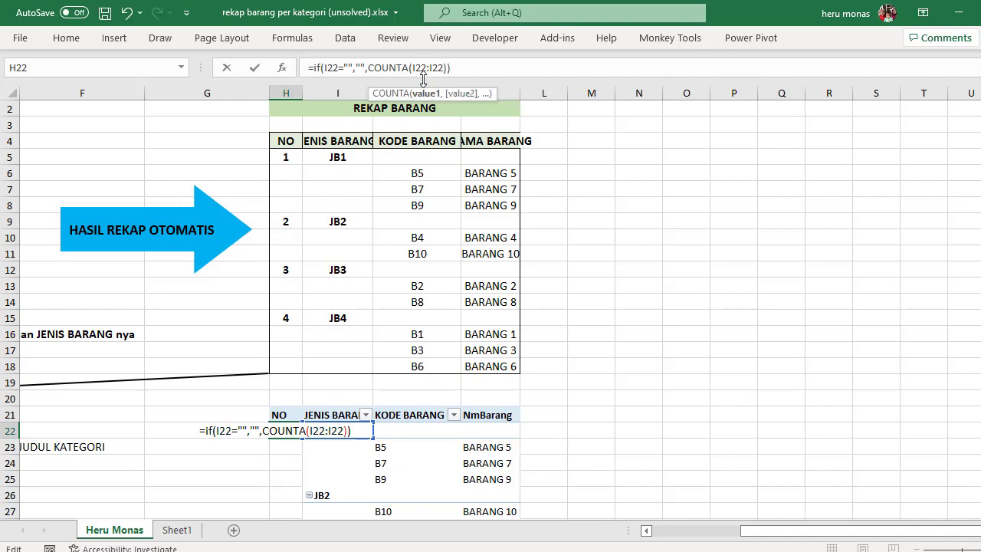
pyautogui.press('F4')
pyautogui.press('Return')
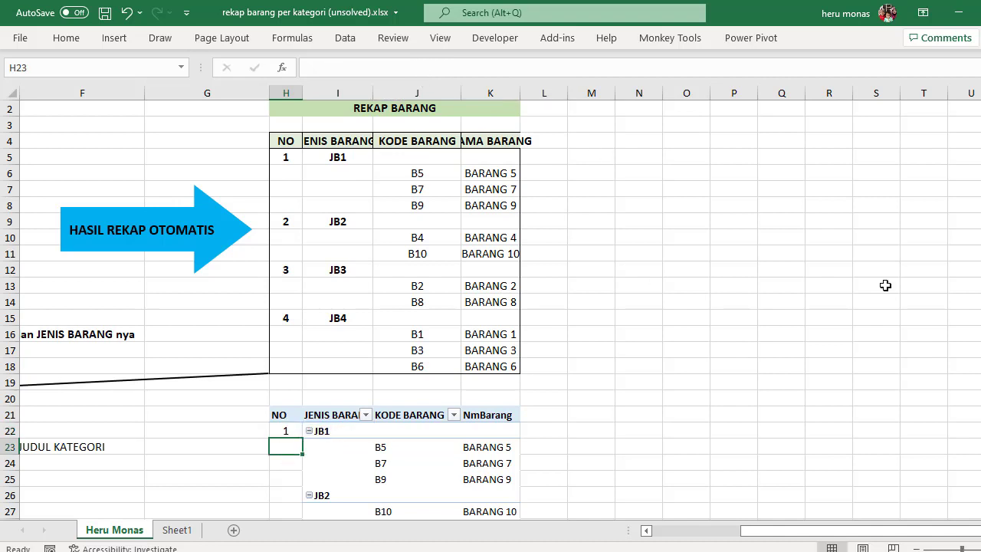
# Step: Fill the numbering formula from H22 down through cell H61 beside the PivotTable
pyautogui.scroll(-5, 974, 306)
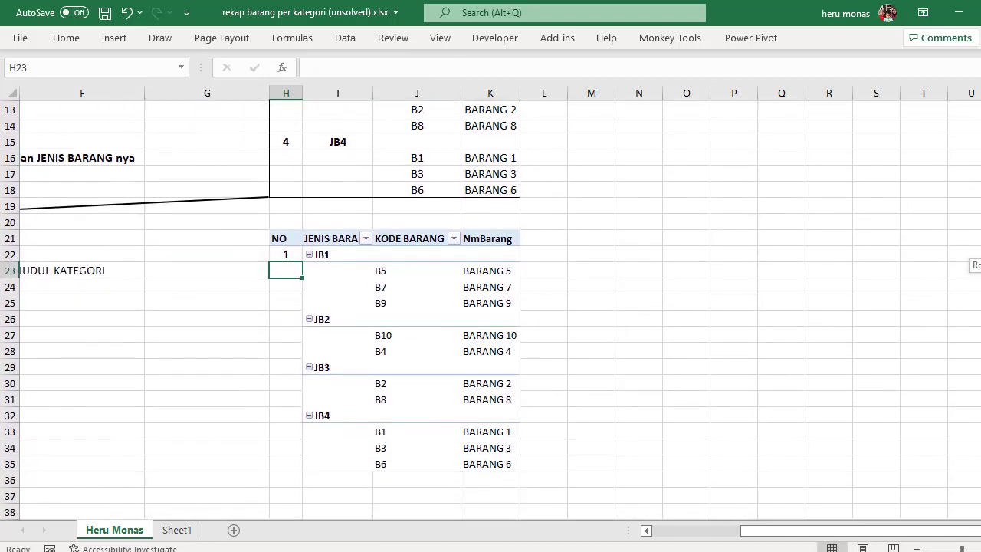
pyautogui.click(285, 207)
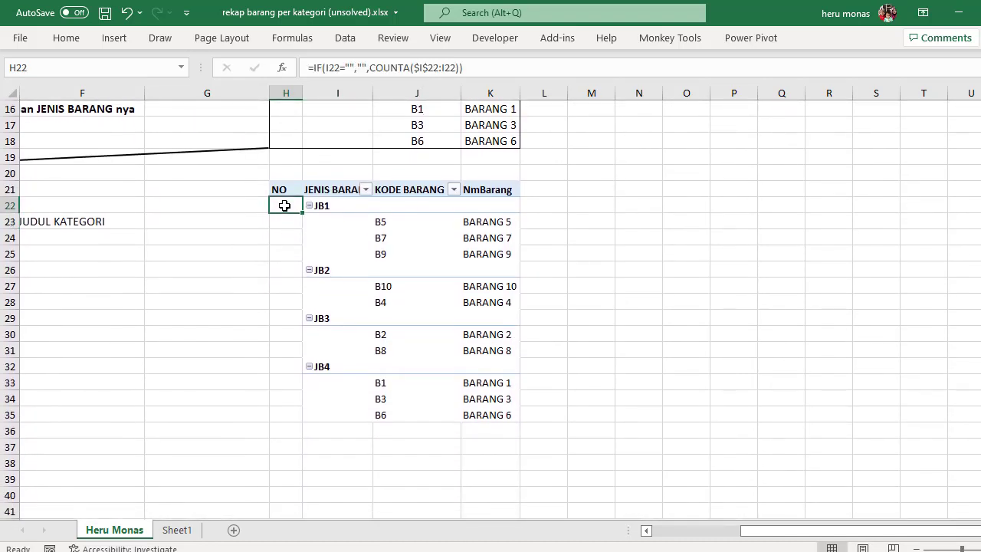
pyautogui.moveTo(302, 217); pyautogui.dragTo(304, 486)
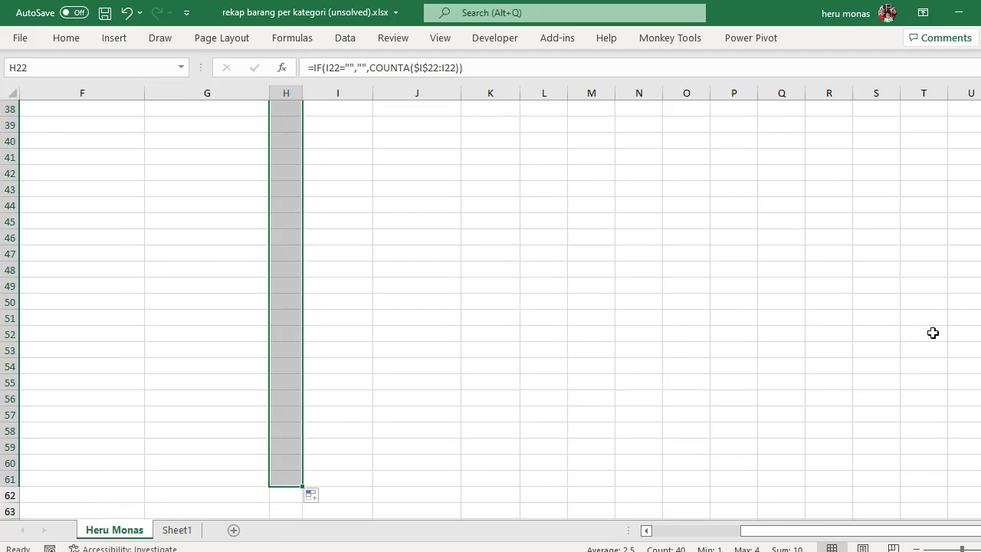
pyautogui.moveTo(980, 416); pyautogui.dragTo(980, 227)
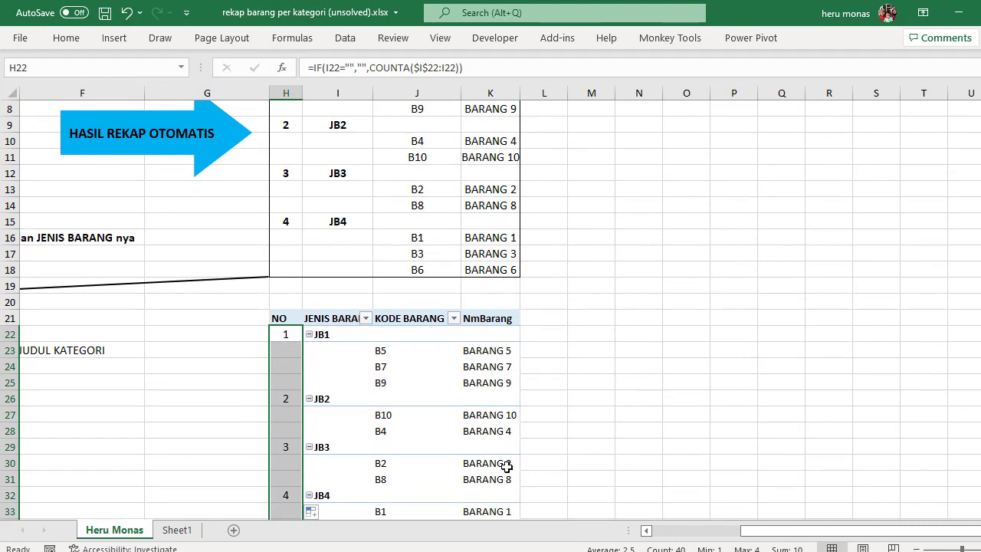
pyautogui.scroll(-3, 490, 306)
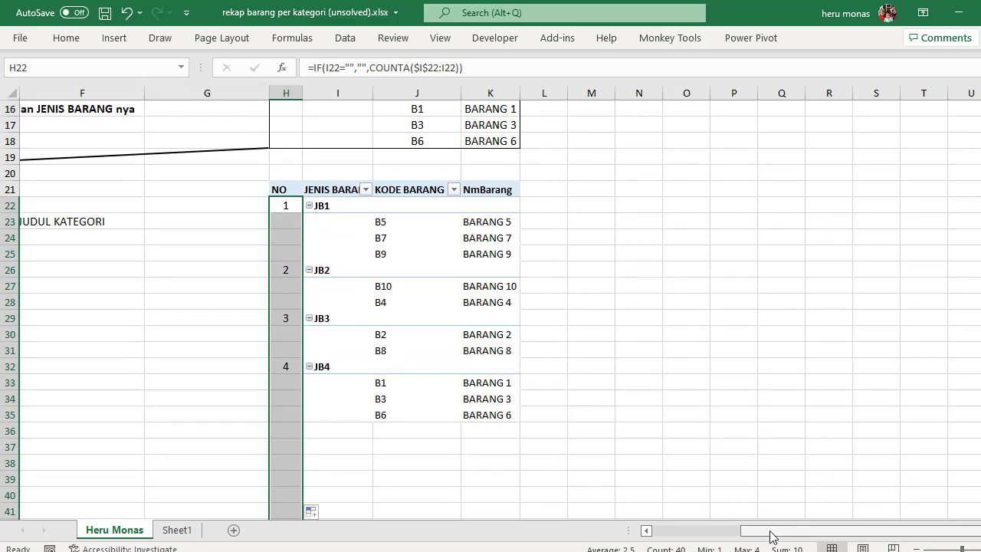
# Step: Delete the explanatory note in cell B16, beneath the DATA SEMUA BARANG table
pyautogui.moveTo(773, 537); pyautogui.dragTo(667, 530)
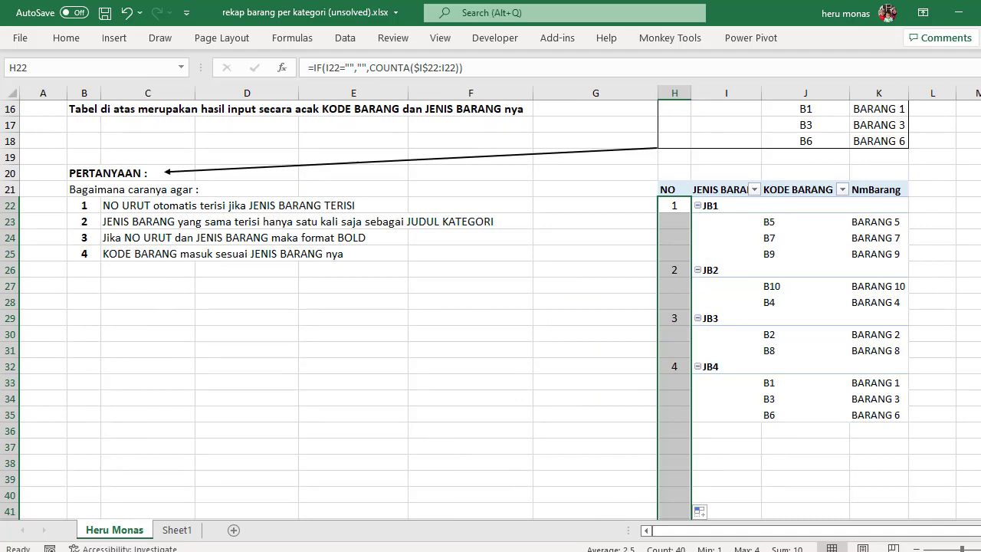
pyautogui.scroll(5, 471, 263)
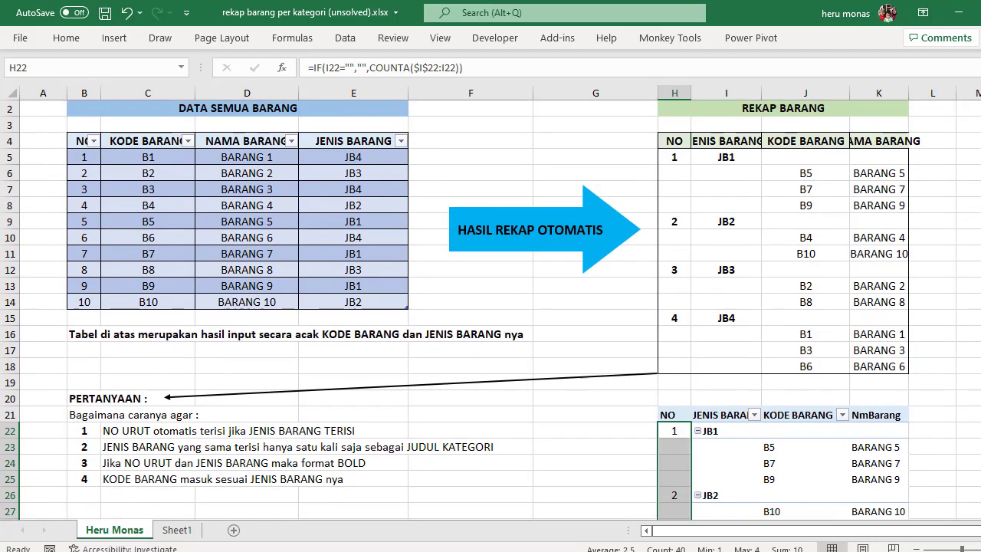
pyautogui.click(92, 334)
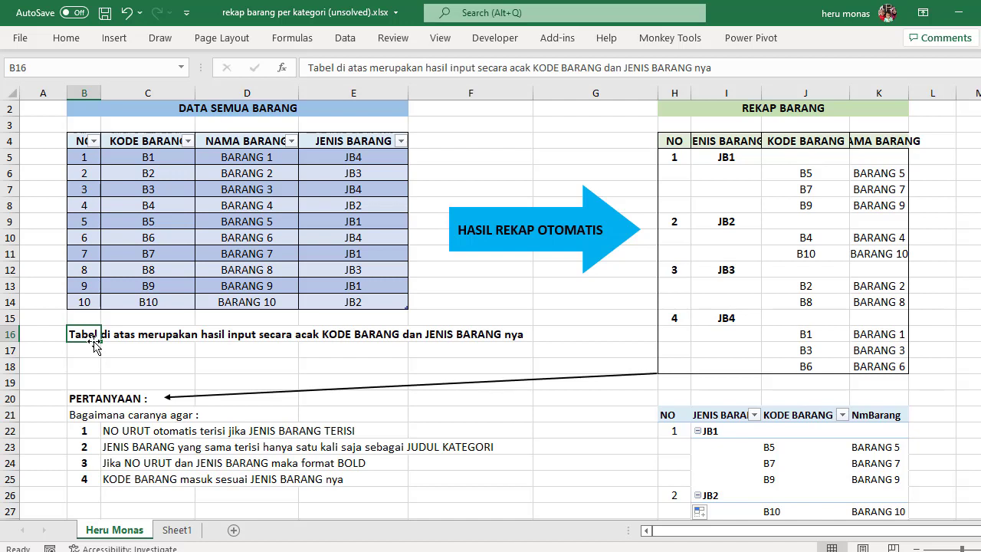
pyautogui.press('Delete')
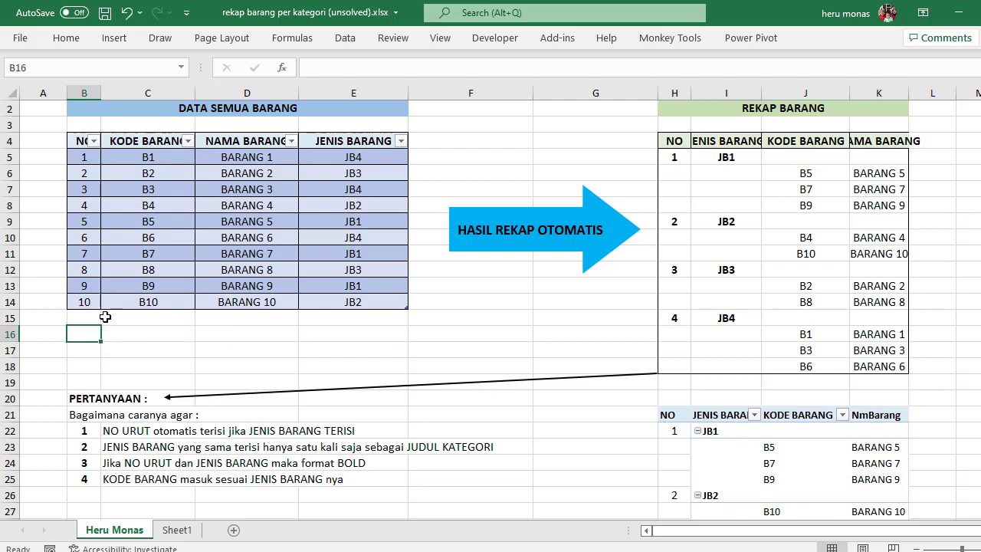
# Step: Add a row directly below the DATA SEMUA BARANG table with NO 11, KODE BARANG B11 and NAMA BARANG BARANG11
pyautogui.click(95, 317)
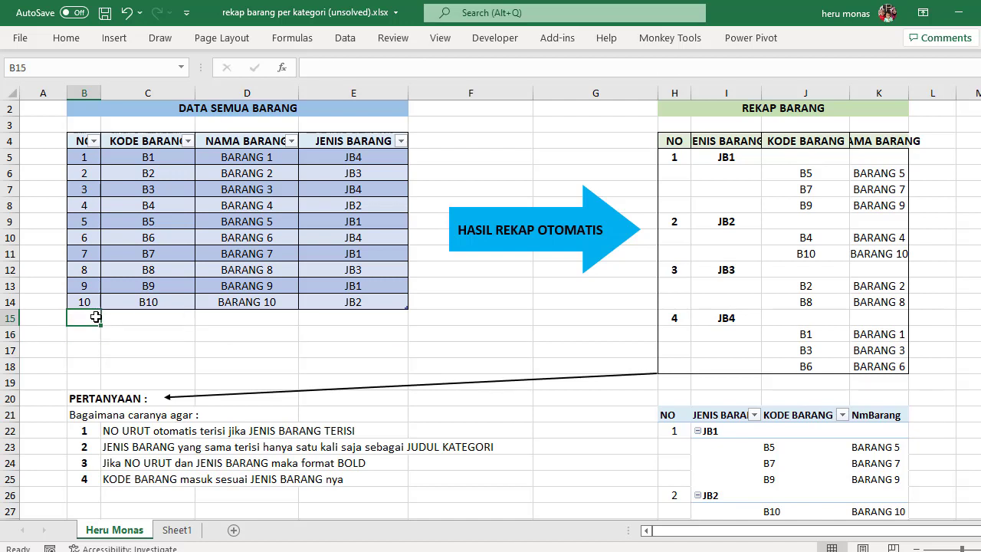
pyautogui.write('11')
pyautogui.press('Tab')
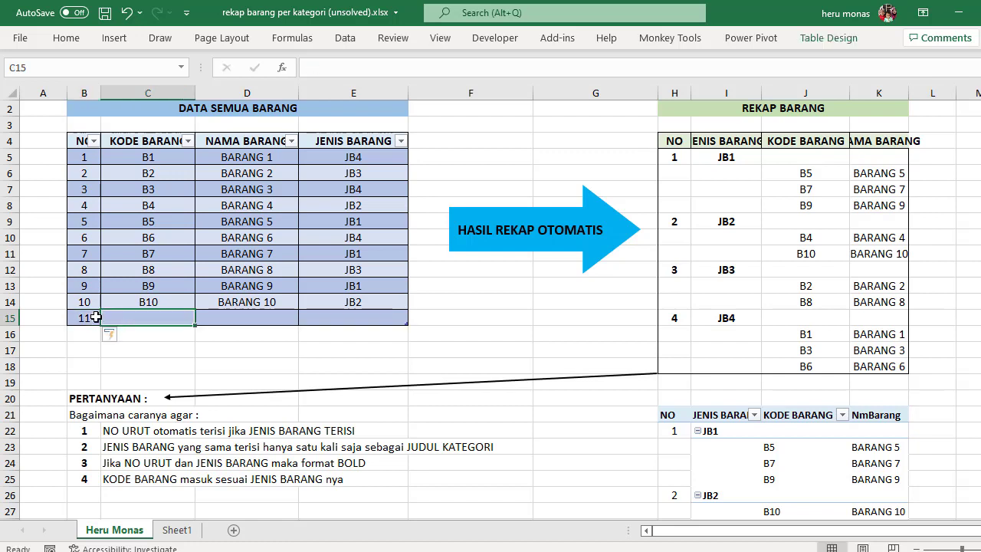
pyautogui.write('B11')
pyautogui.press('Tab')
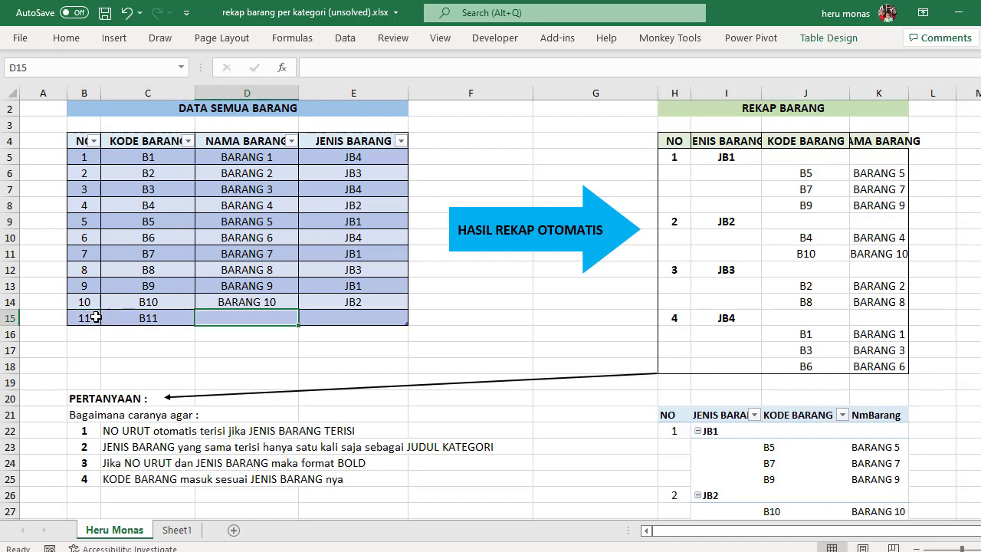
pyautogui.write('BARA')
pyautogui.write('N')
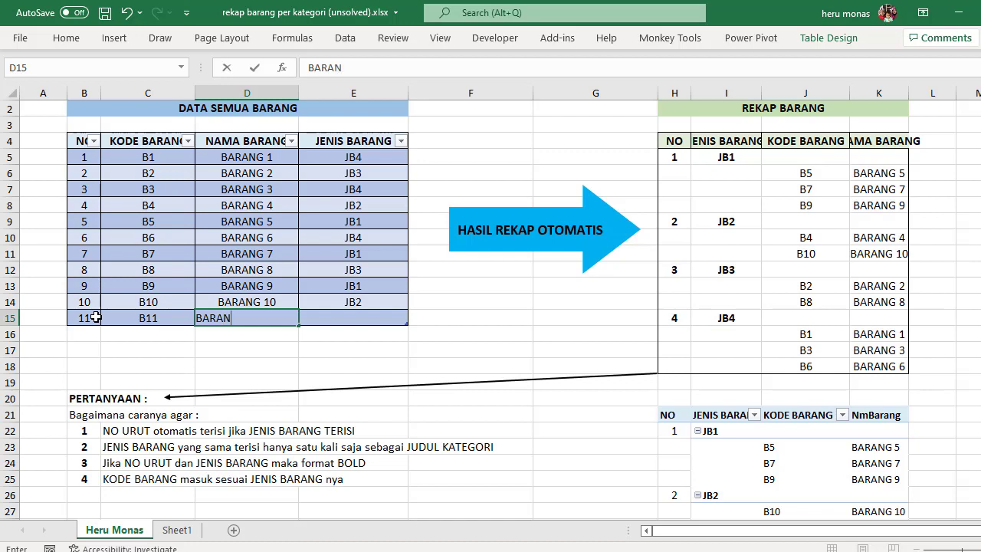
pyautogui.write('G11')
pyautogui.press('Tab')
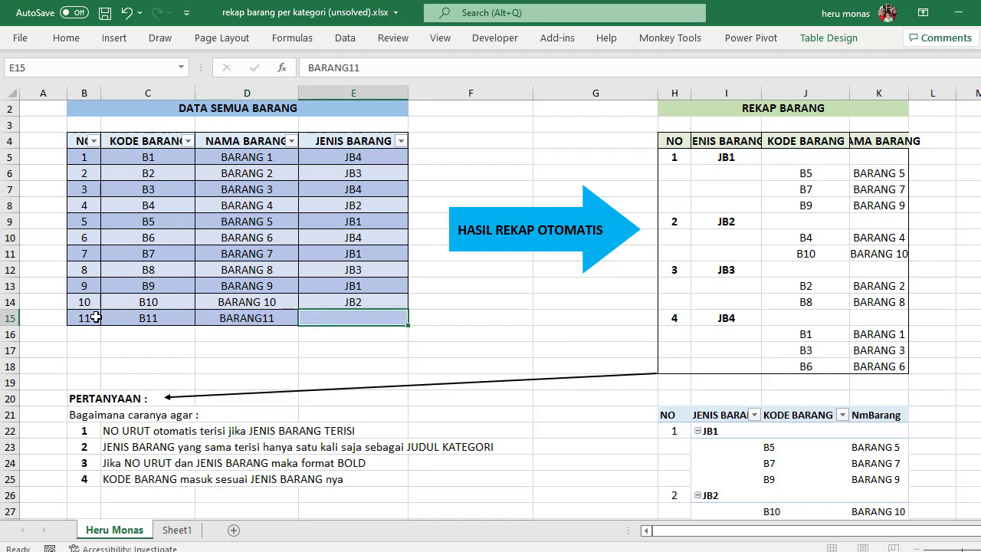
# Step: Set the JENIS BARANG of item B11 to JB2 in cell E15
pyautogui.write('J')
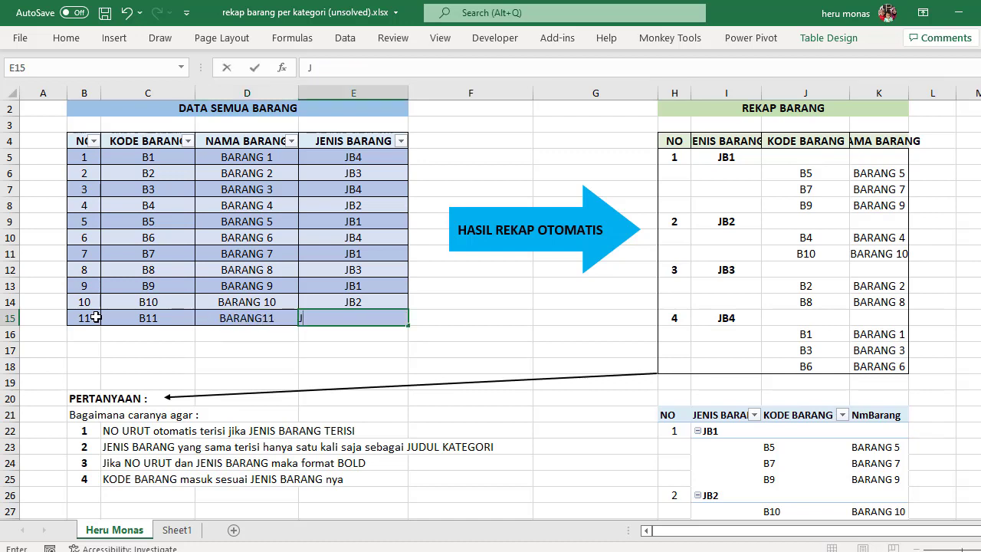
pyautogui.write('B')
pyautogui.write('11')
pyautogui.press('BackSpace')
pyautogui.press('BackSpace')
pyautogui.write('2')
pyautogui.press('Return')
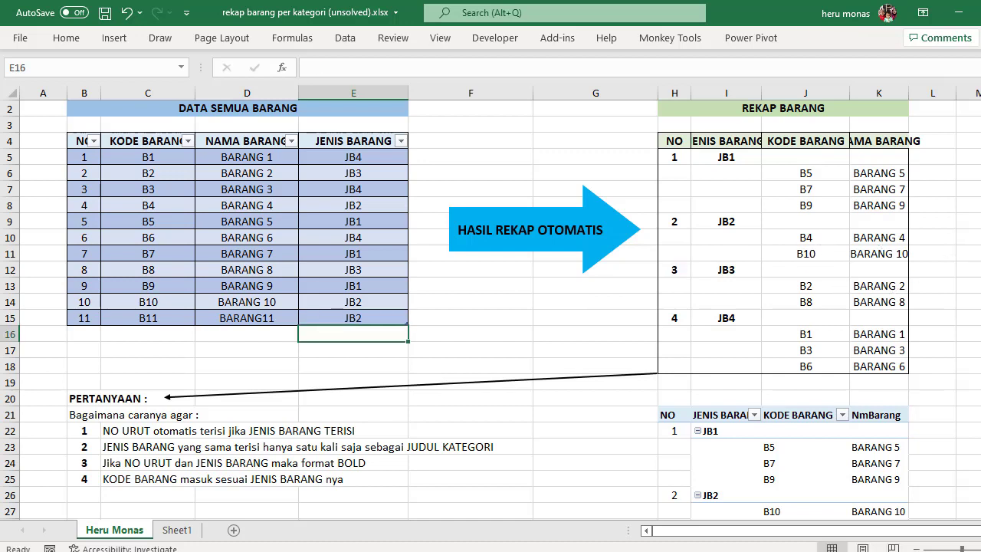
# Step: Refresh all data connections so the PivotTable recap picks up the added item
pyautogui.scroll(-1, 929, 237)
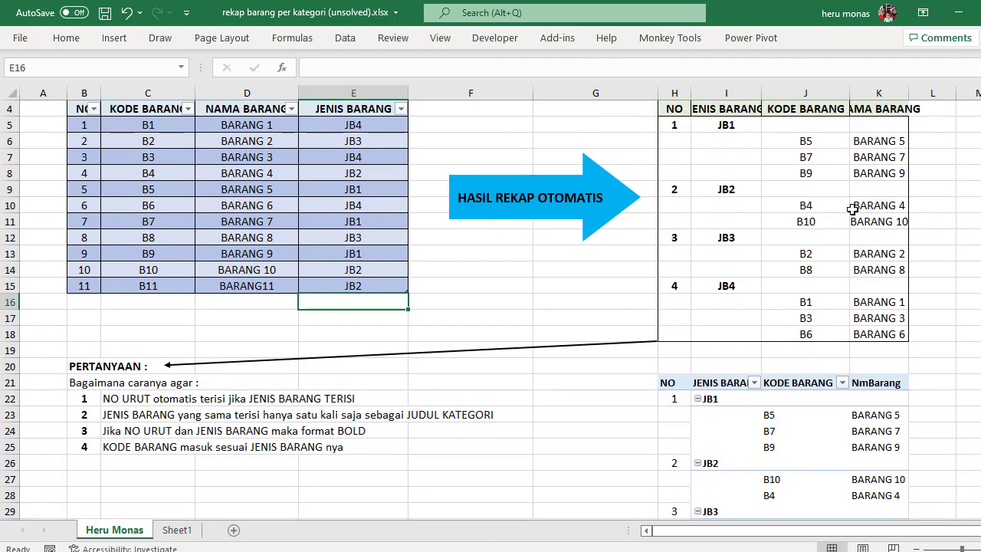
pyautogui.scroll(1, 835, 211)
pyautogui.scroll(-4, 763, 286)
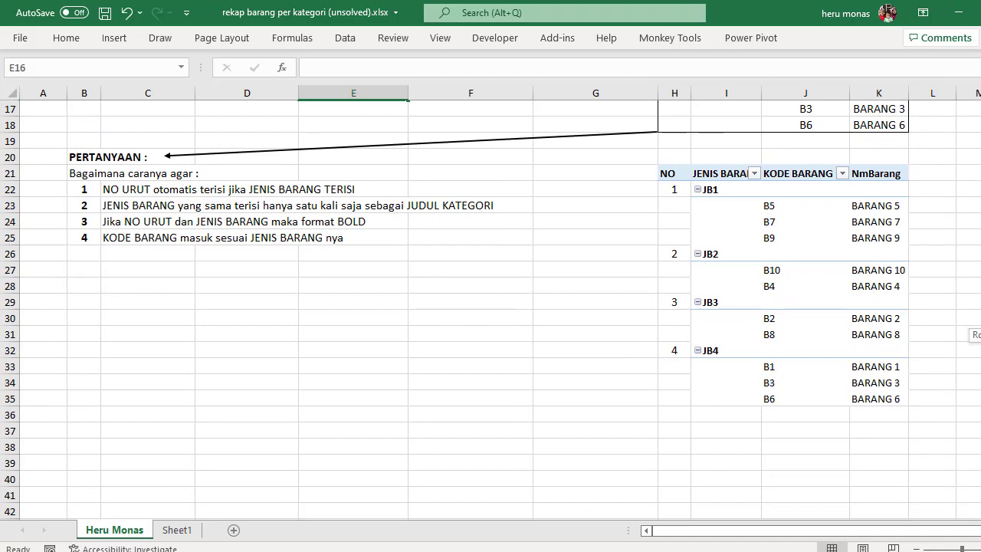
pyautogui.scroll(4, 349, 268)
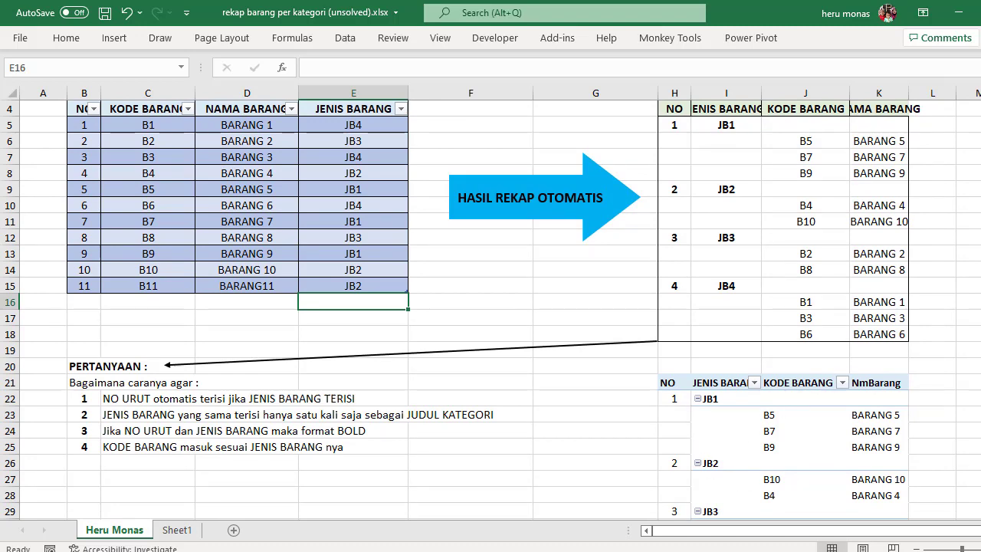
pyautogui.scroll(-3, 824, 286)
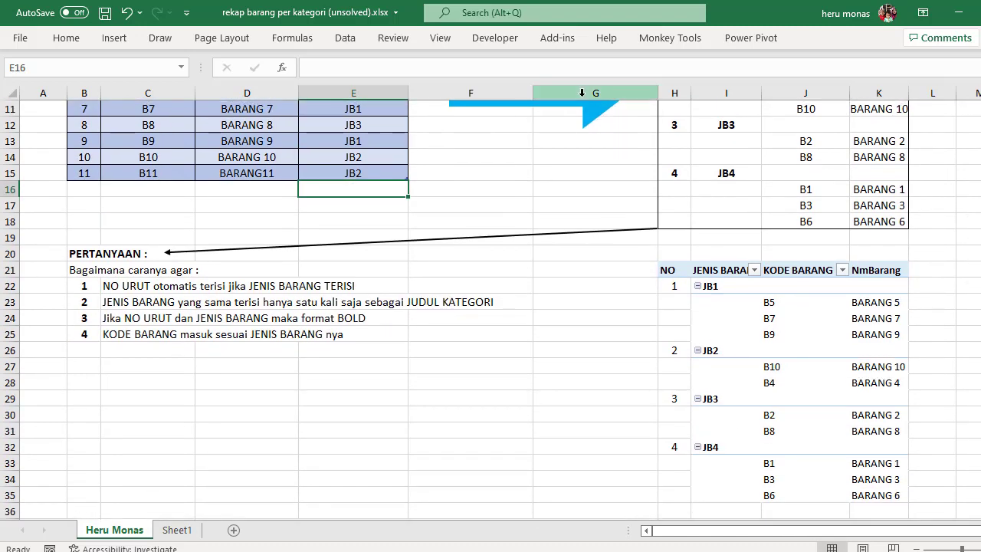
pyautogui.click(352, 39)
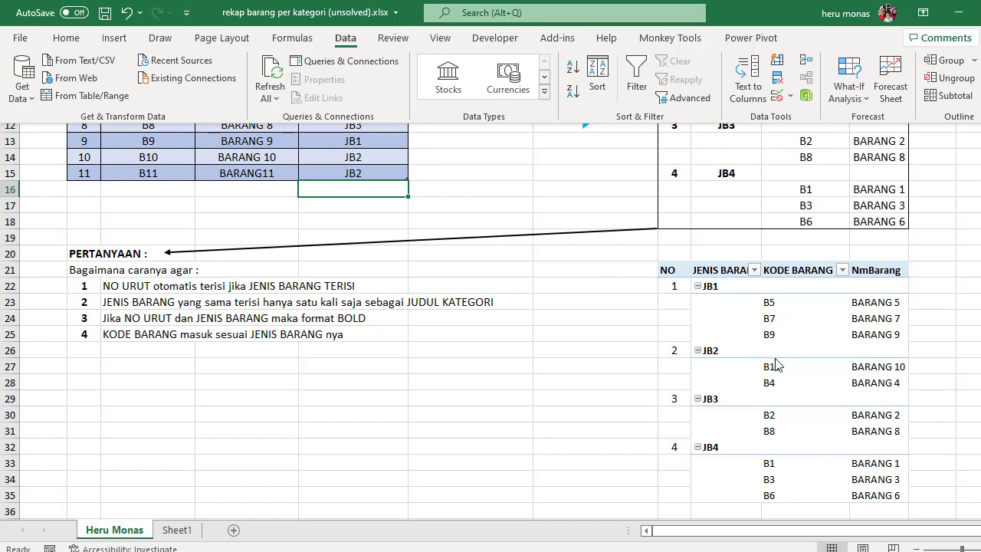
pyautogui.click(274, 73)
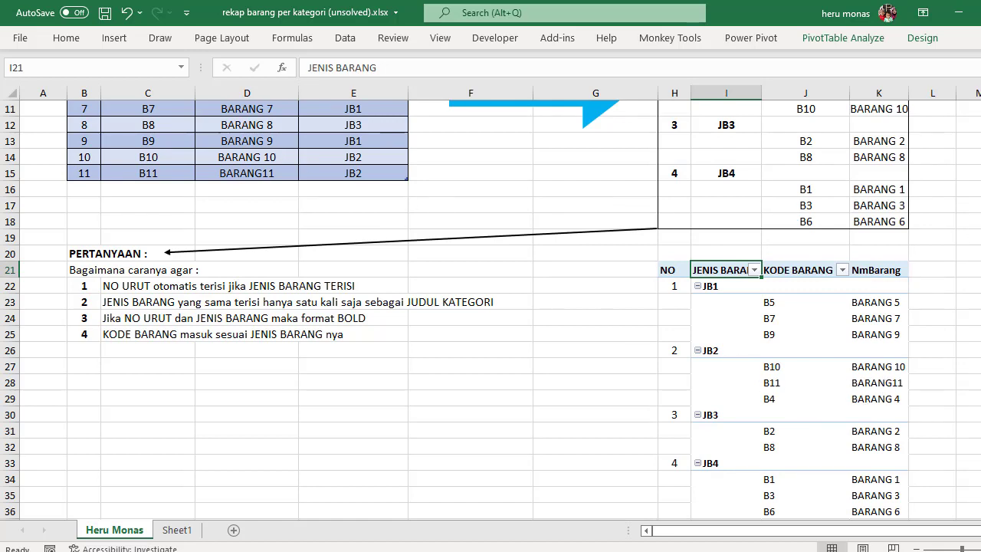
pyautogui.scroll(4, 972, 242)
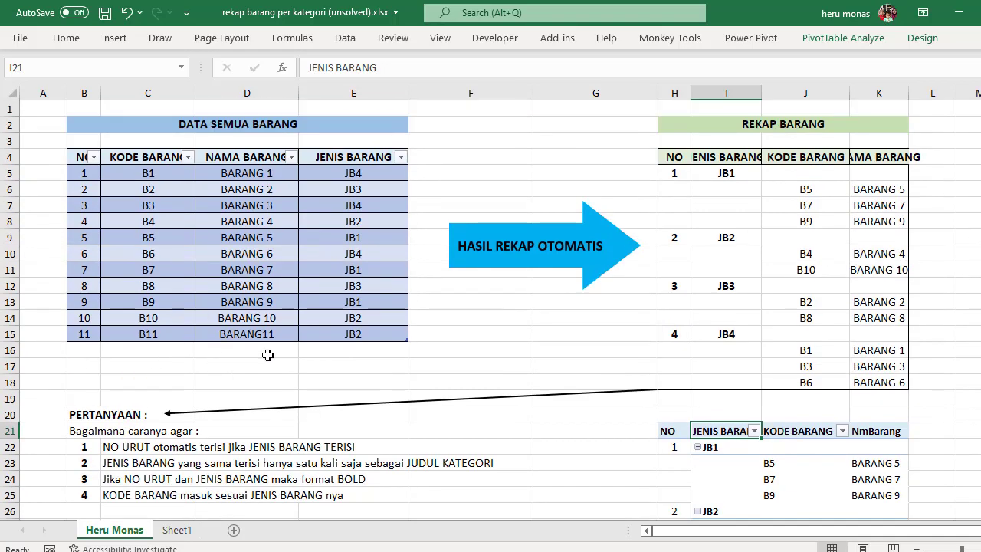
pyautogui.click(345, 38)
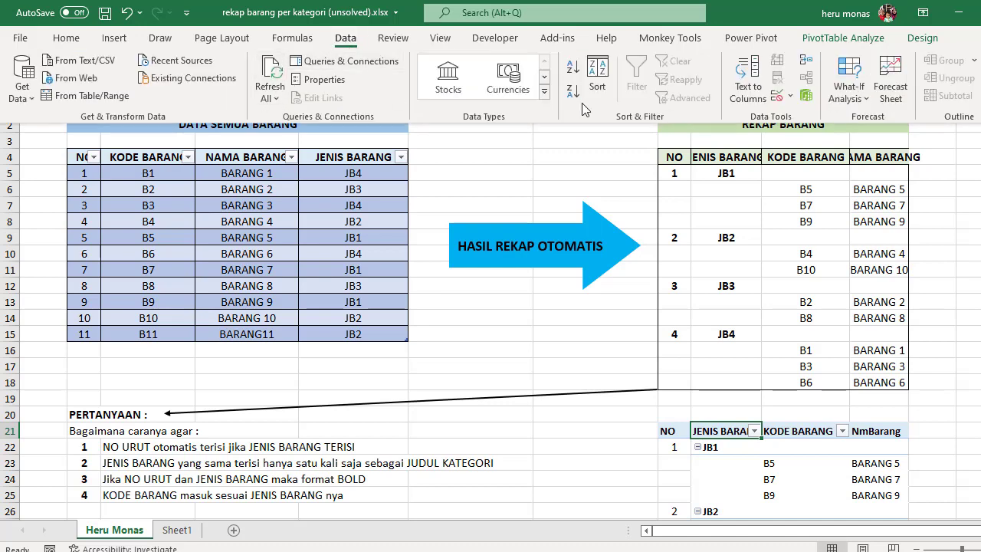
pyautogui.scroll(-5, 490, 307)
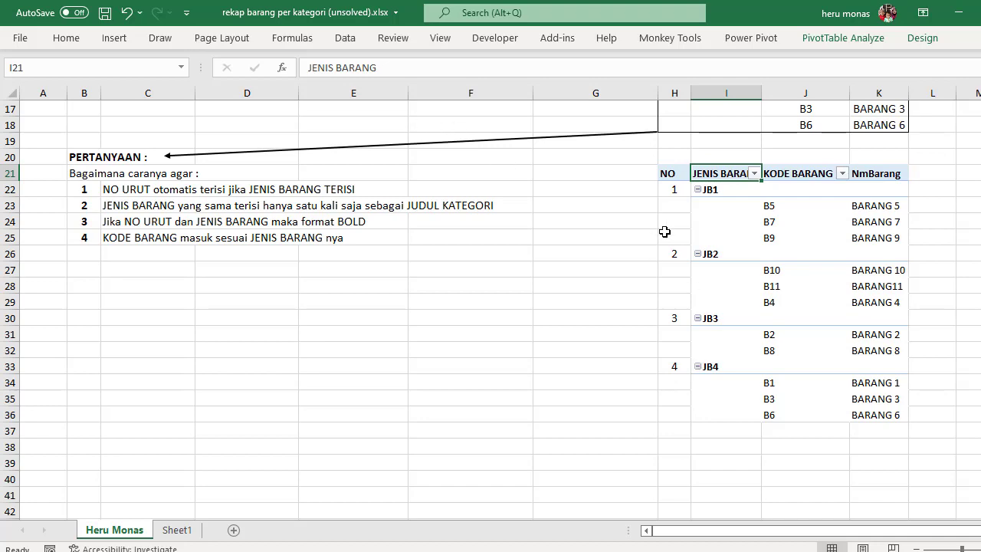
# Step: Add another row to the data table in row 16 with NO 12 and KODE BARANG B12
pyautogui.scroll(4, 973, 344)
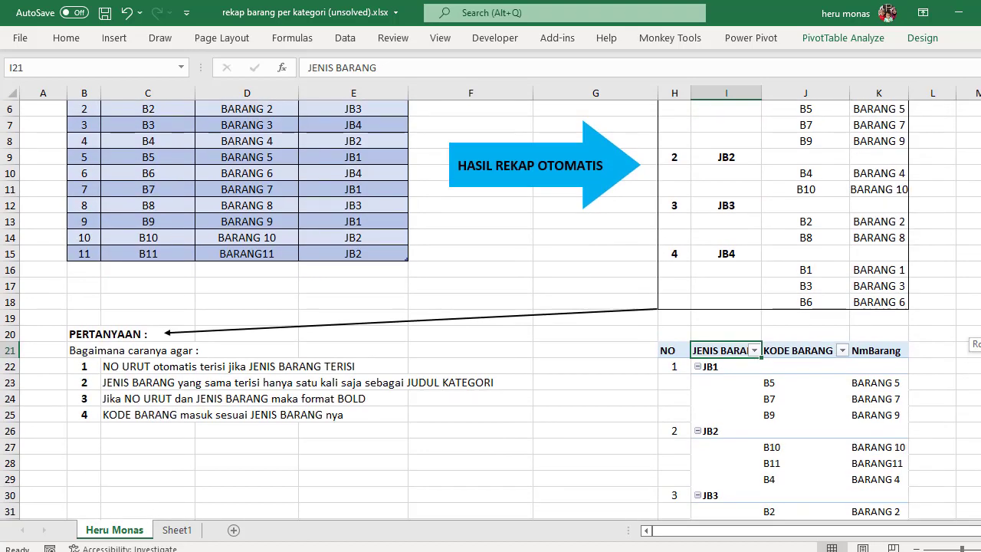
pyautogui.click(84, 270)
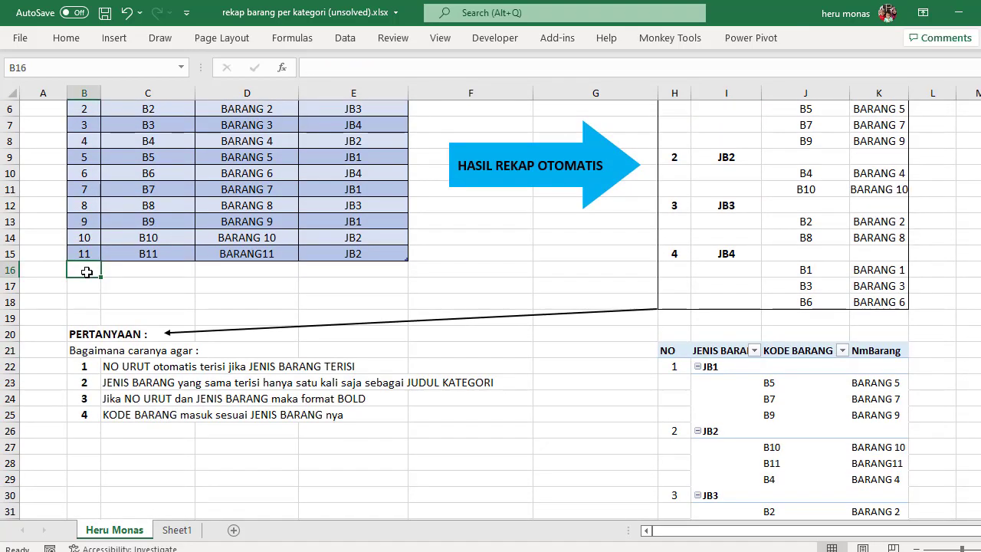
pyautogui.write('12')
pyautogui.press('Tab')
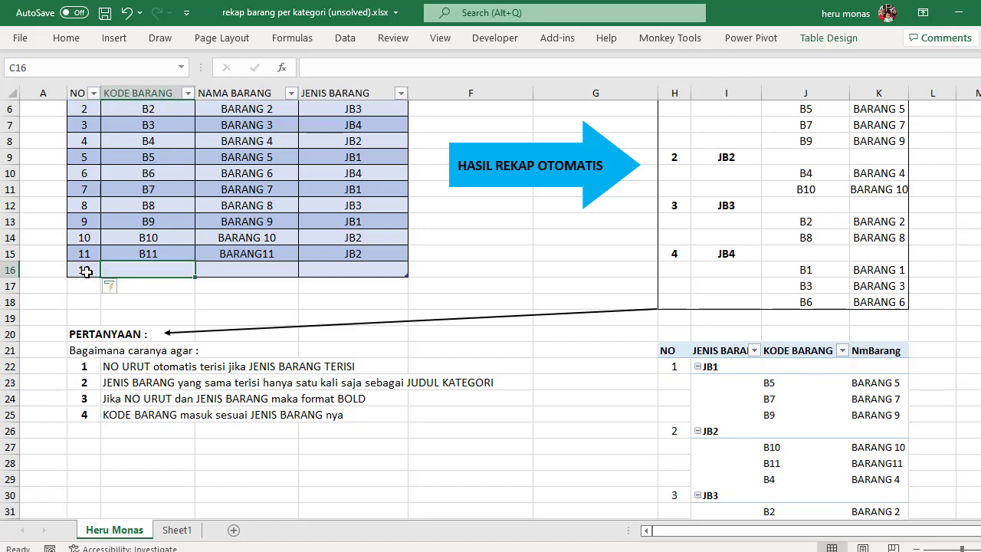
pyautogui.write('B12')
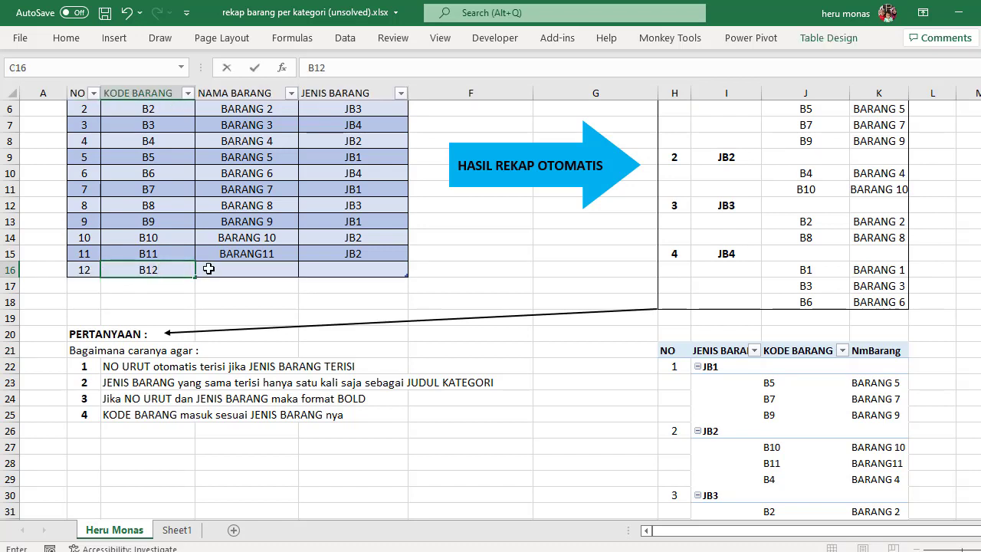
# Step: Complete the B12 row with NAMA BARANG BARANG12, reusing the name above, and JENIS BARANG JB5
pyautogui.click(239, 269)
pyautogui.hotkey('ctrl', 'd')
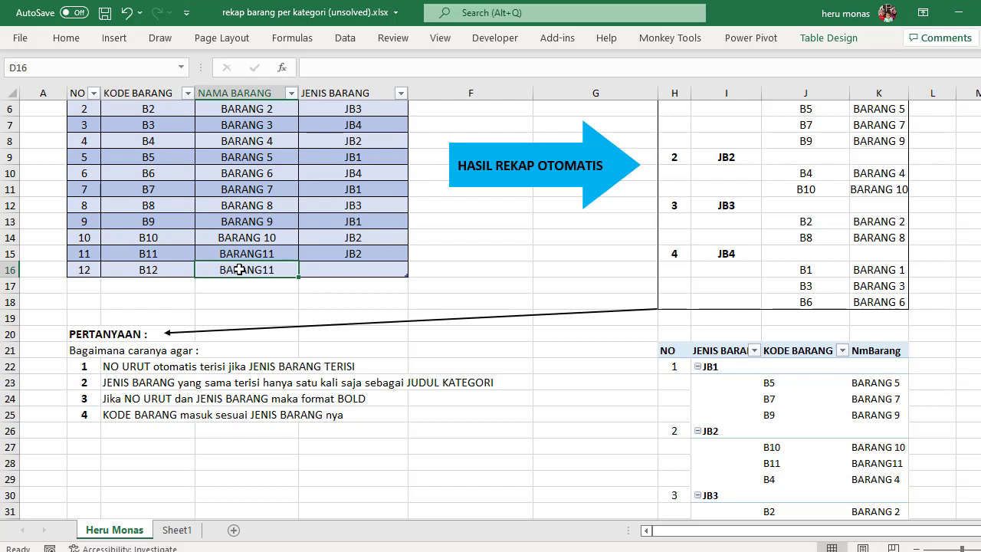
pyautogui.doubleClick(280, 267)
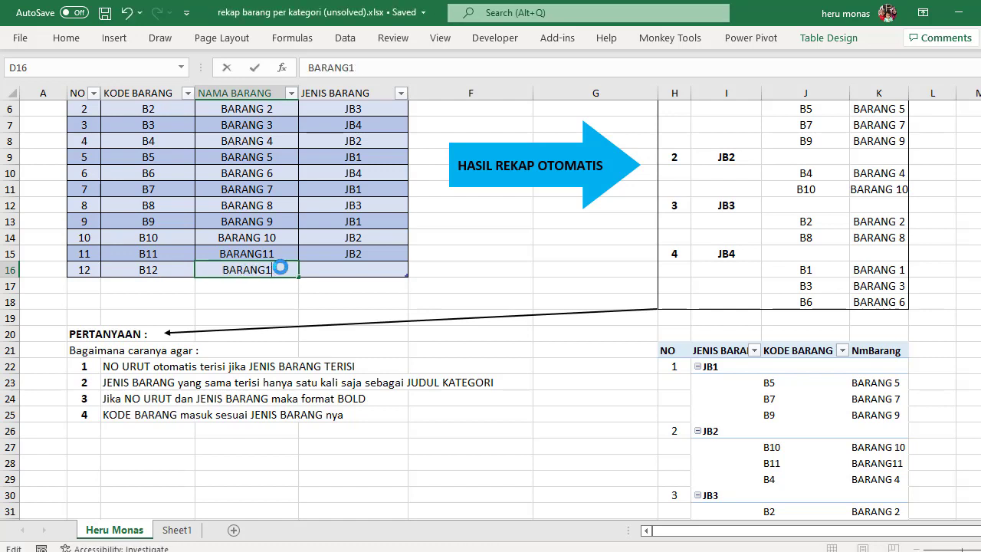
pyautogui.press('BackSpace')
pyautogui.write('2')
pyautogui.click(363, 274)
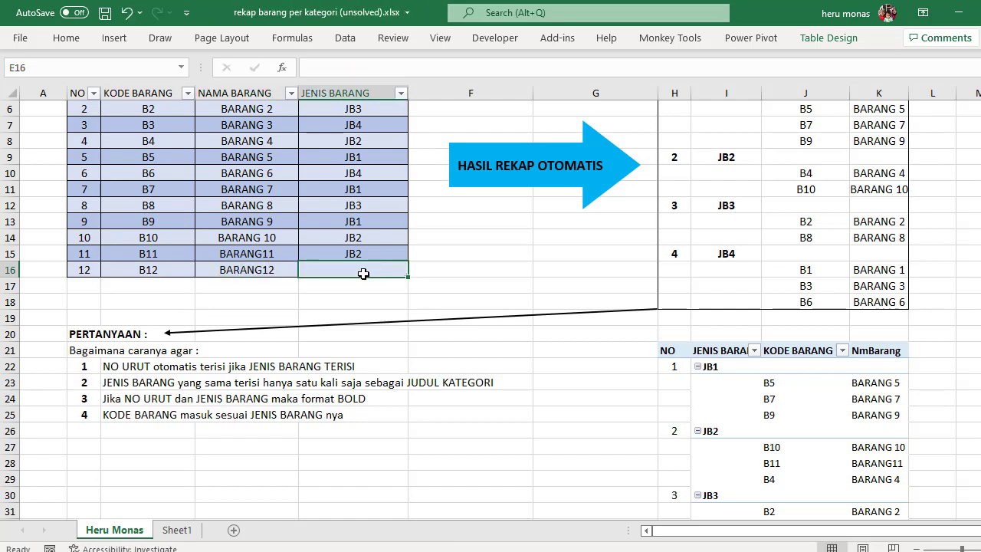
pyautogui.write('JB5')
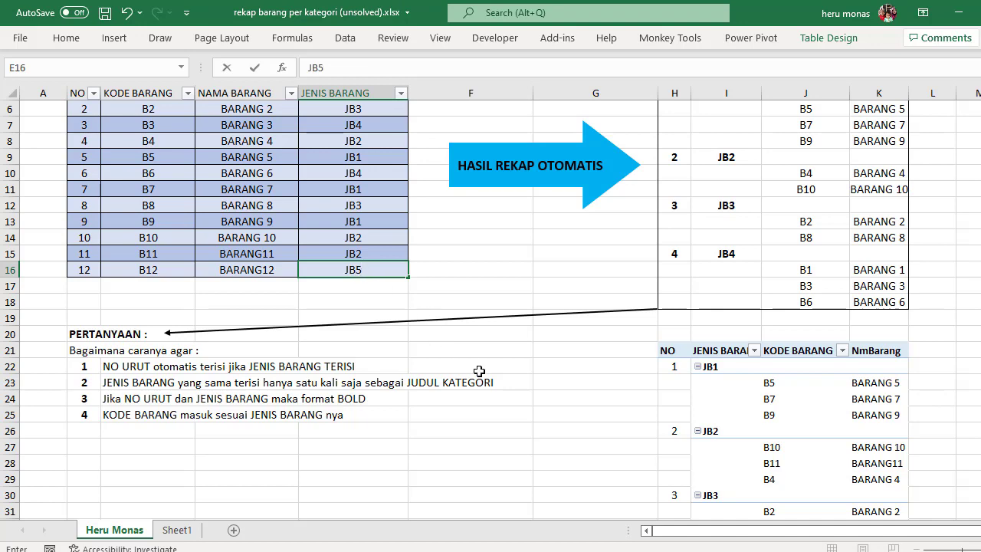
pyautogui.click(479, 371)
# Step: Refresh all data from within the PivotTable recap to bring in item B12 and its JB5 category
pyautogui.scroll(-4, 748, 418)
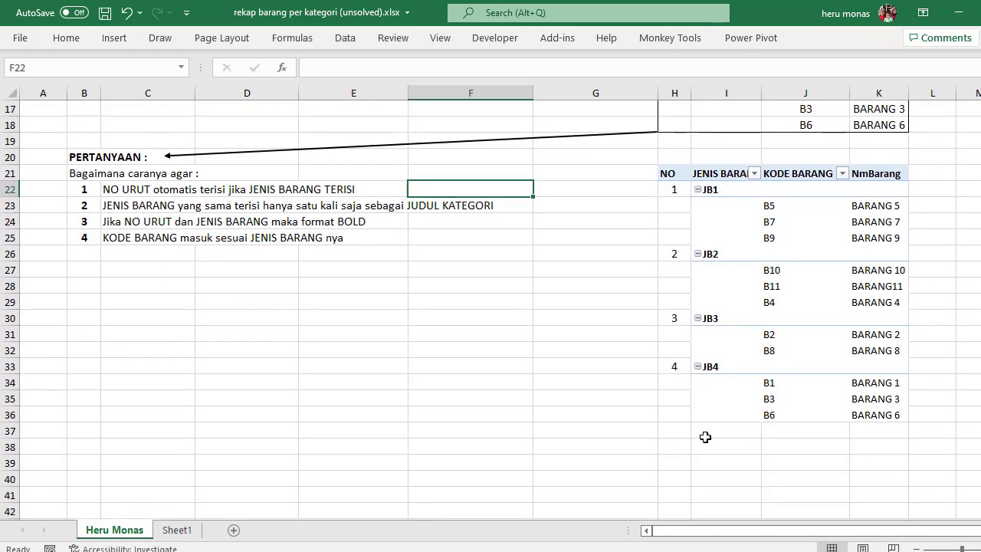
pyautogui.click(742, 414)
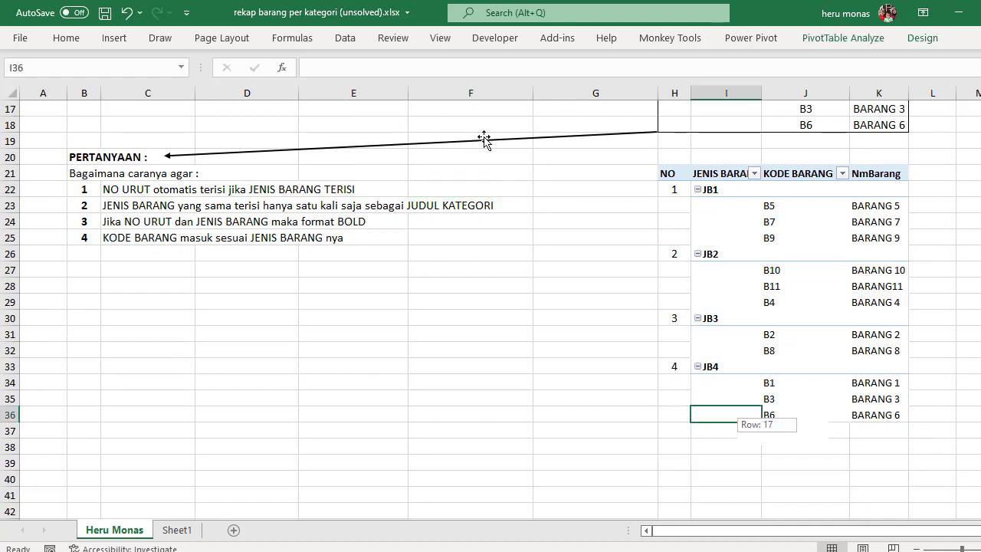
pyautogui.click(345, 38)
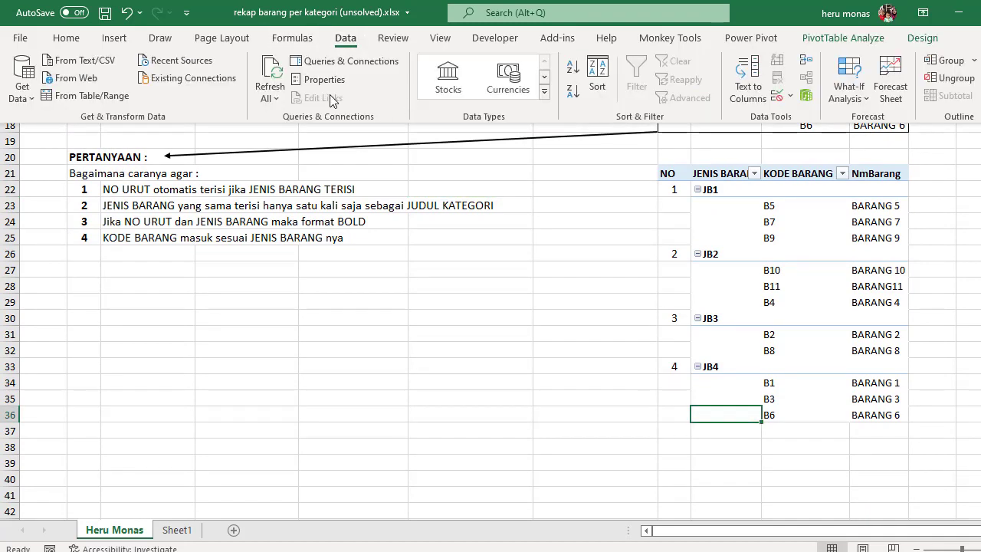
pyautogui.click(275, 73)
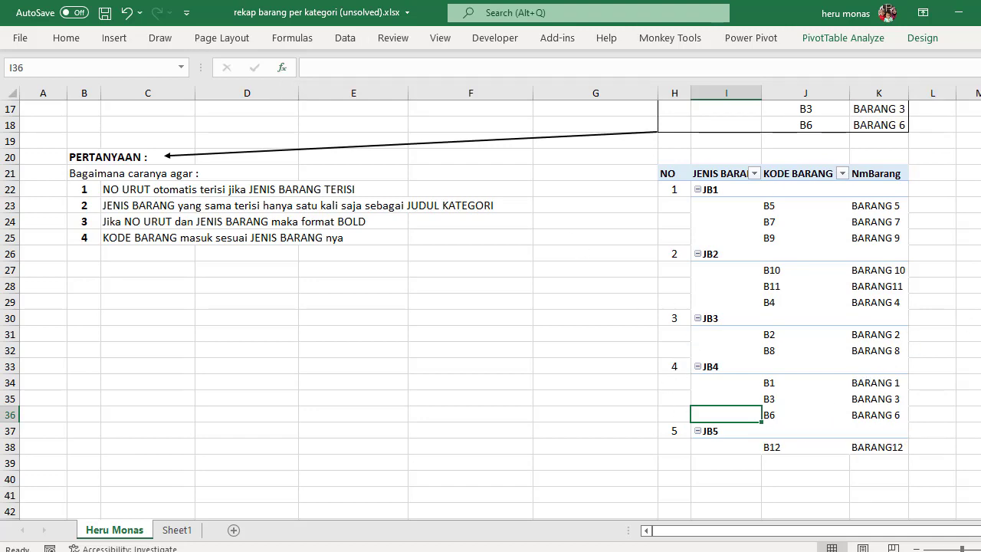
# Step: AutoFit the widths of columns K and I so the REKAP BARANG headers fit their contents
pyautogui.scroll(5, 974, 328)
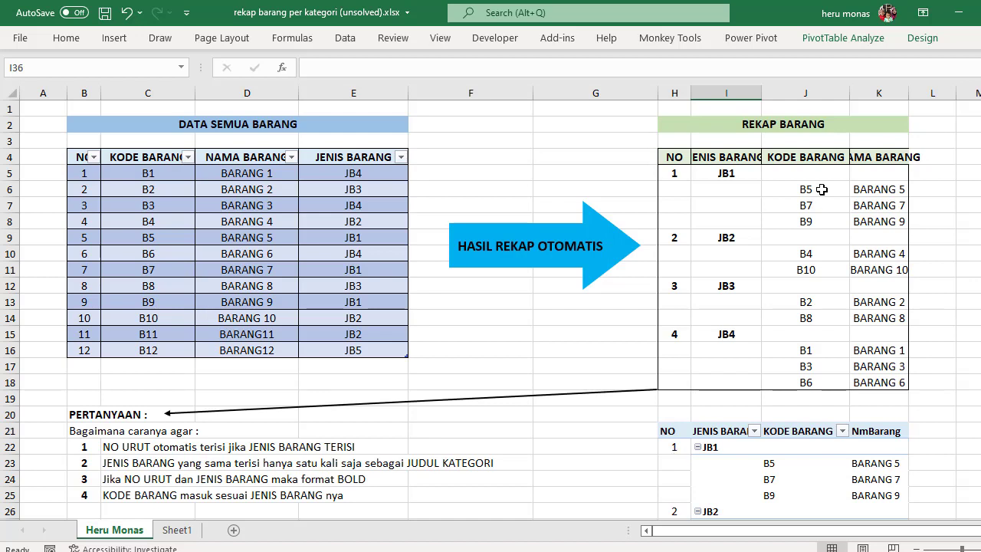
pyautogui.doubleClick(909, 93)
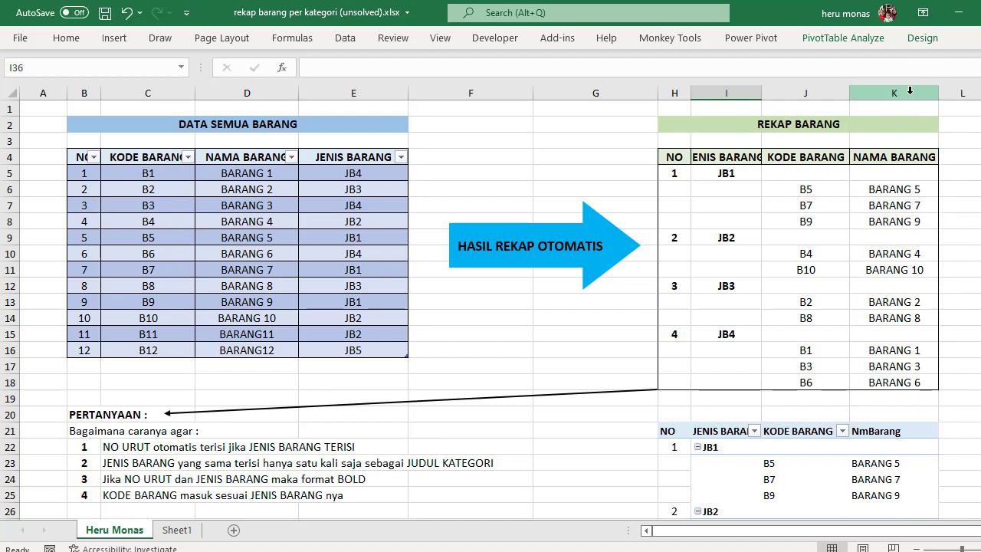
pyautogui.doubleClick(761, 93)
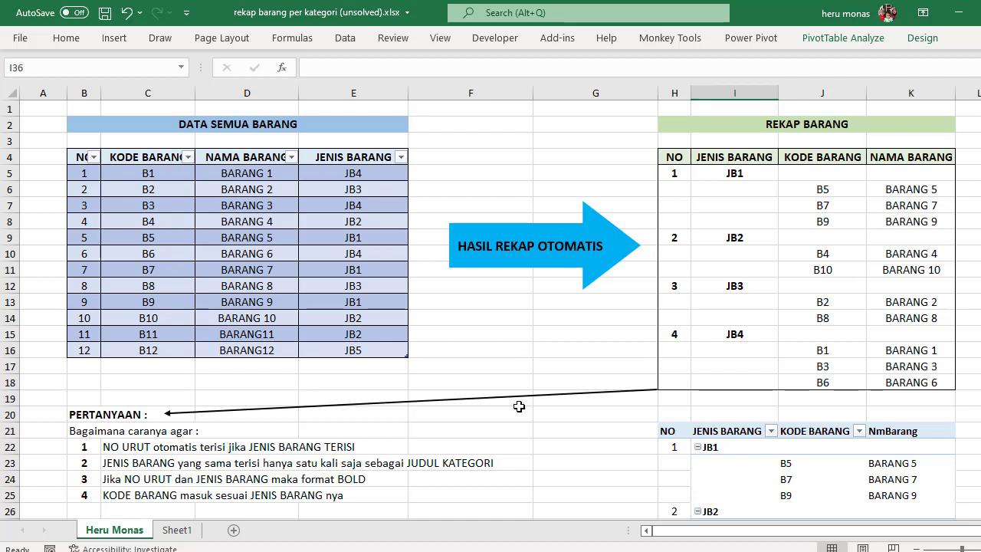
# Step: Switch to the Facebook group in the browser and review the group page and the post with the recap questions
pyautogui.hotkey('alt', 'Tab')
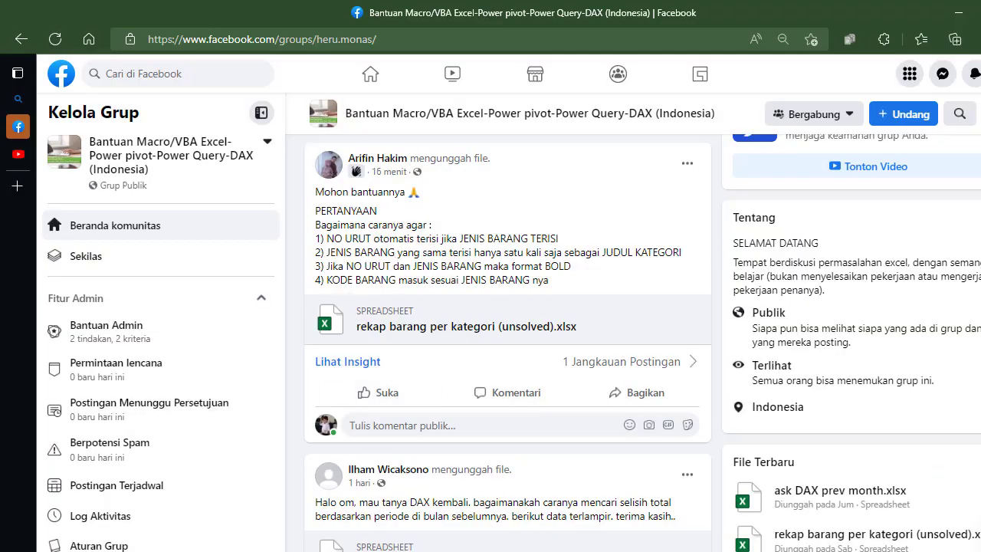
pyautogui.scroll(5, 508, 326)
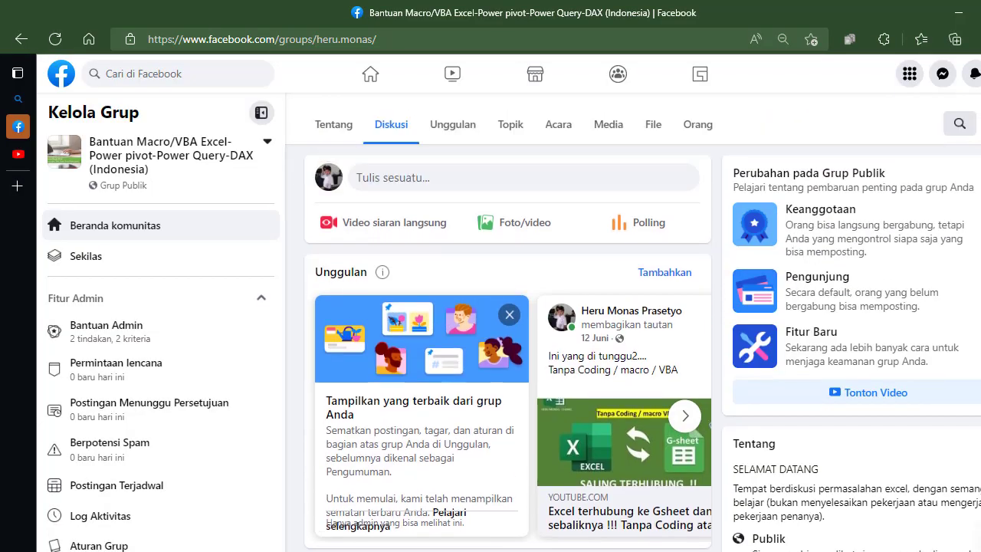
pyautogui.scroll(1, 507, 326)
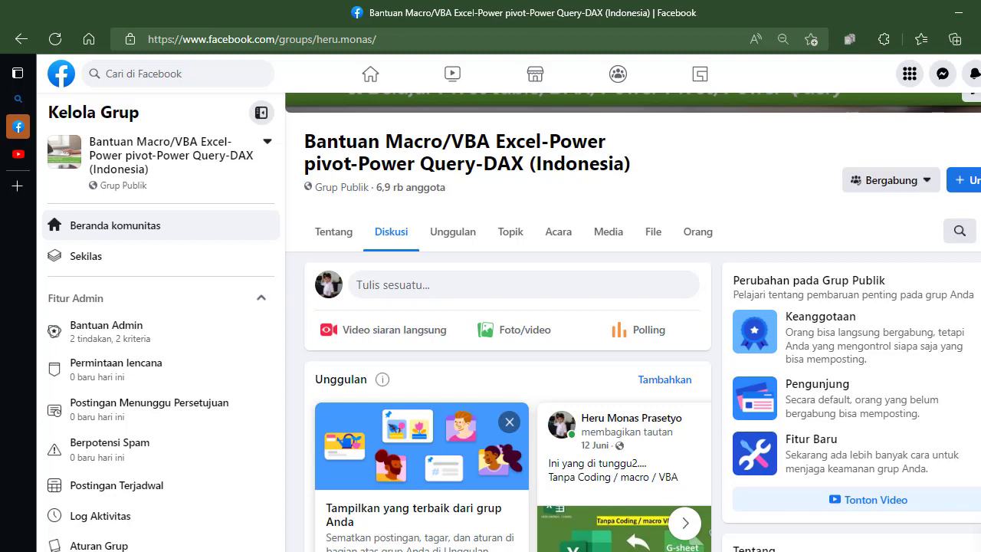
pyautogui.scroll(-5, 633, 321)
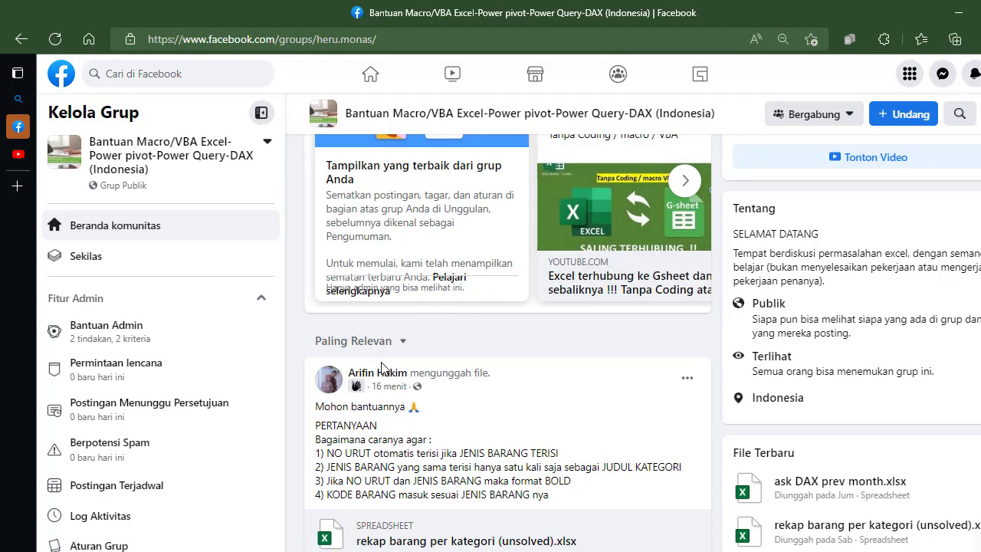
pyautogui.moveTo(357, 375)
pyautogui.click(690, 549)
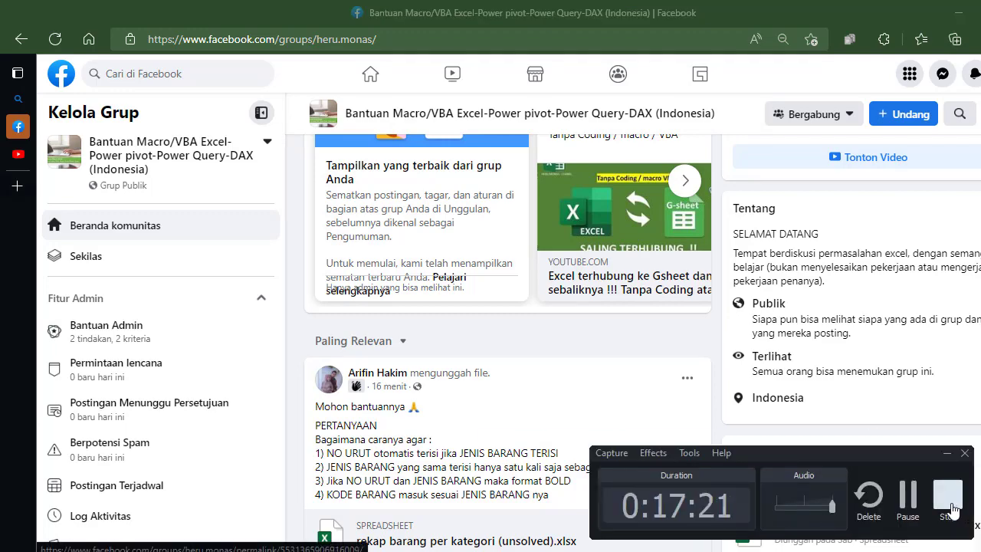